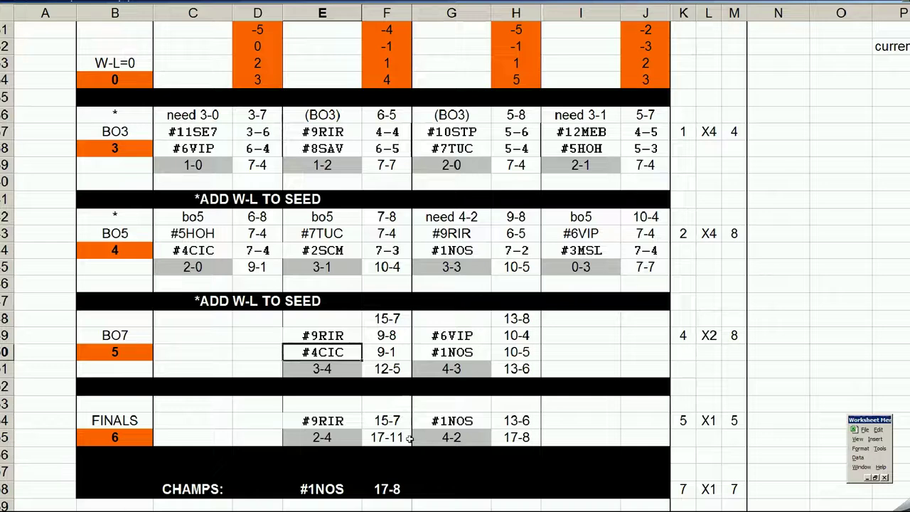
- Review the #1NOS, #6VIP, #3MSL, #7TUC and #2SCM bracket seeds and the 0-3 series score
{"action": "left_click", "coordinate": [459, 250]}
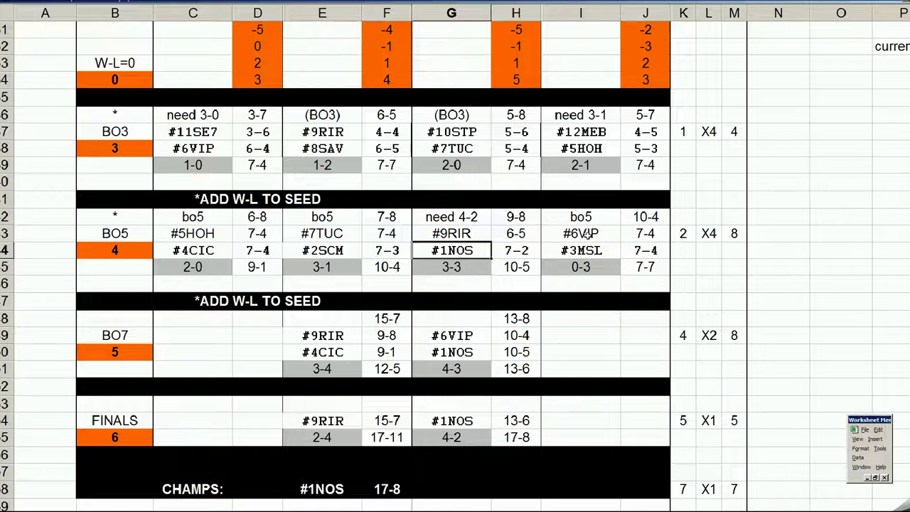
{"action": "left_click", "coordinate": [587, 236]}
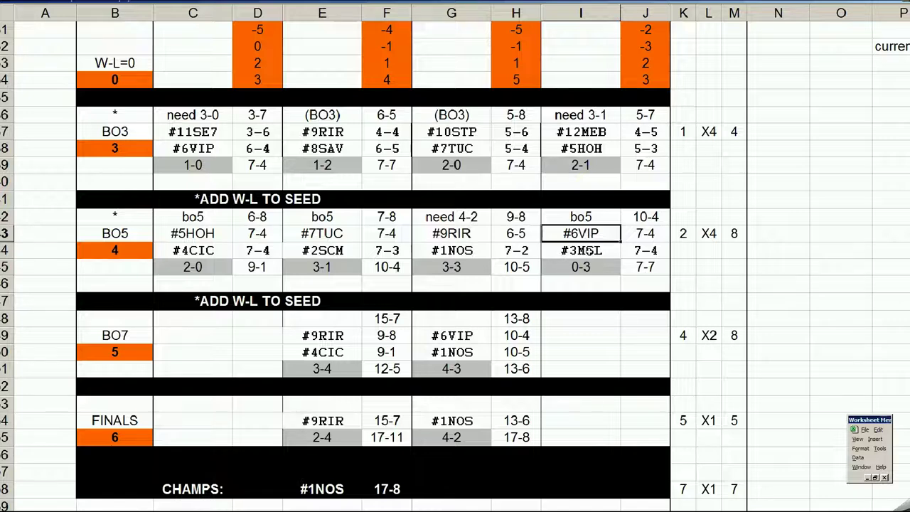
{"action": "left_click", "coordinate": [584, 250]}
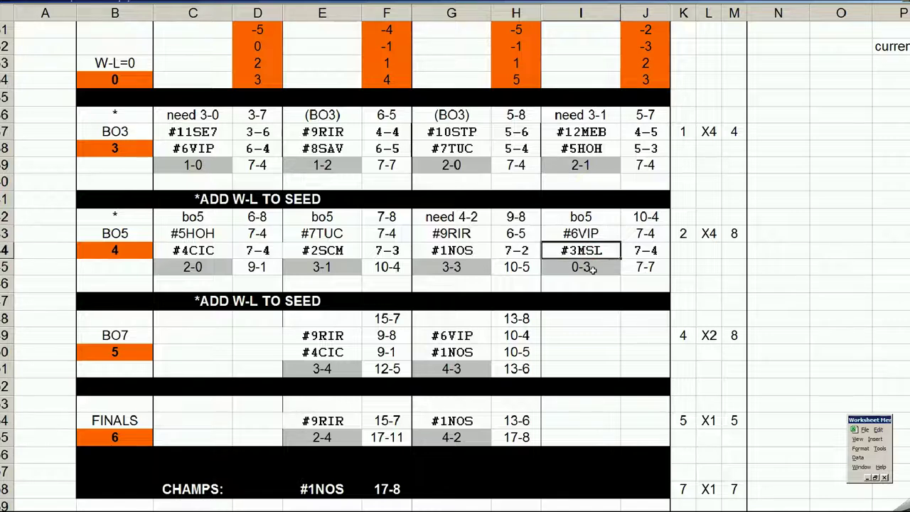
{"action": "left_click_drag", "start_coordinate": [594, 268], "coordinate": [608, 280]}
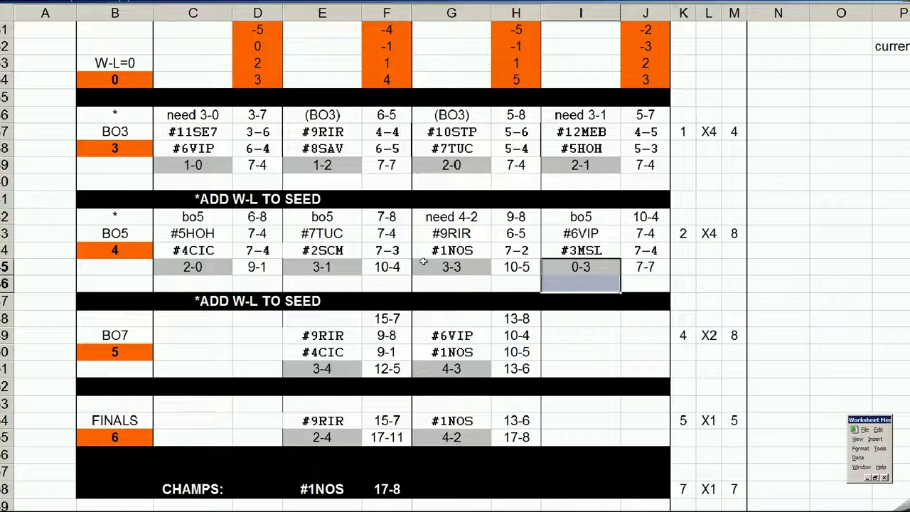
{"action": "left_click", "coordinate": [342, 234]}
{"action": "left_click", "coordinate": [340, 250]}
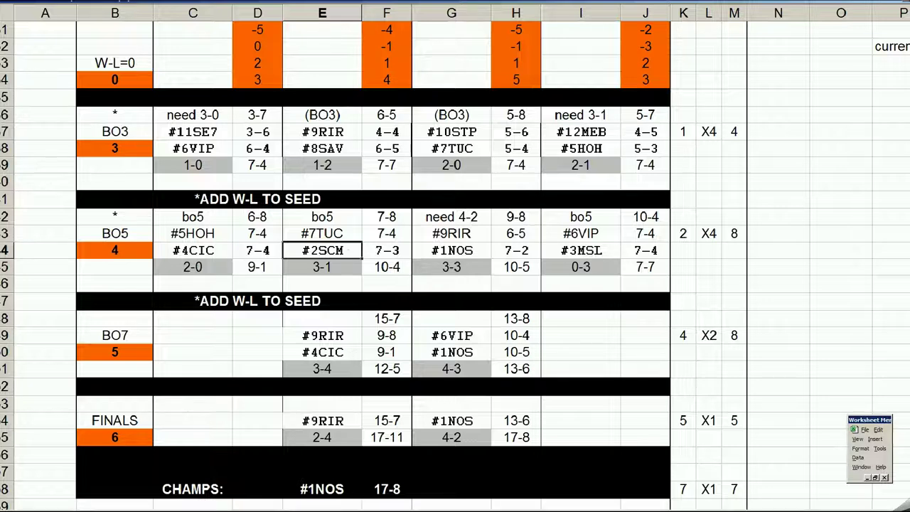
- Switch to the Tucson vs South Carolina scoresheet and check the starting pitcher and fourth- and ninth-inning plays
{"action": "key", "text": "ctrl+Page_Down"}
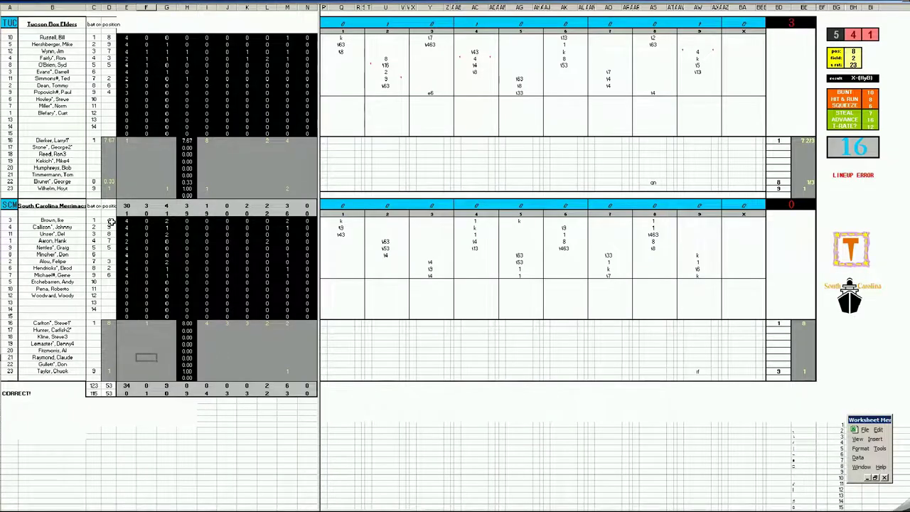
{"action": "left_click", "coordinate": [61, 141]}
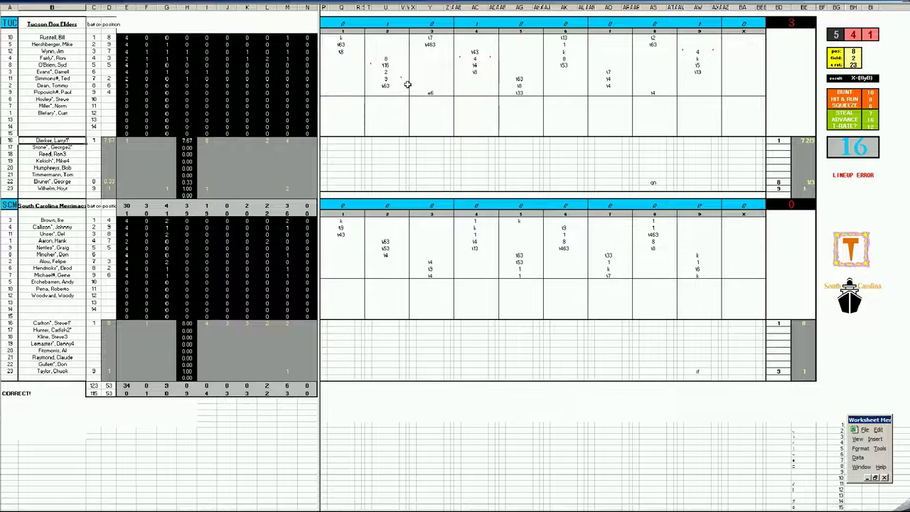
{"action": "left_click", "coordinate": [475, 60]}
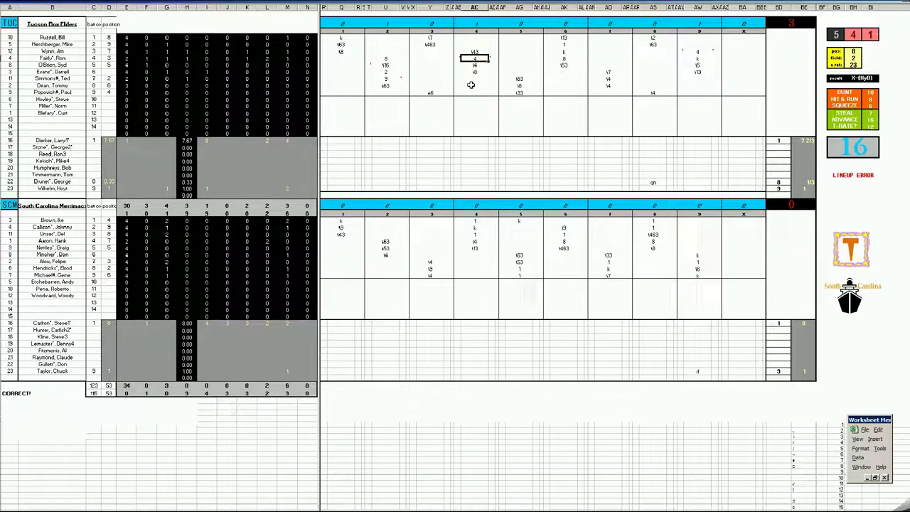
{"action": "left_click", "coordinate": [699, 51]}
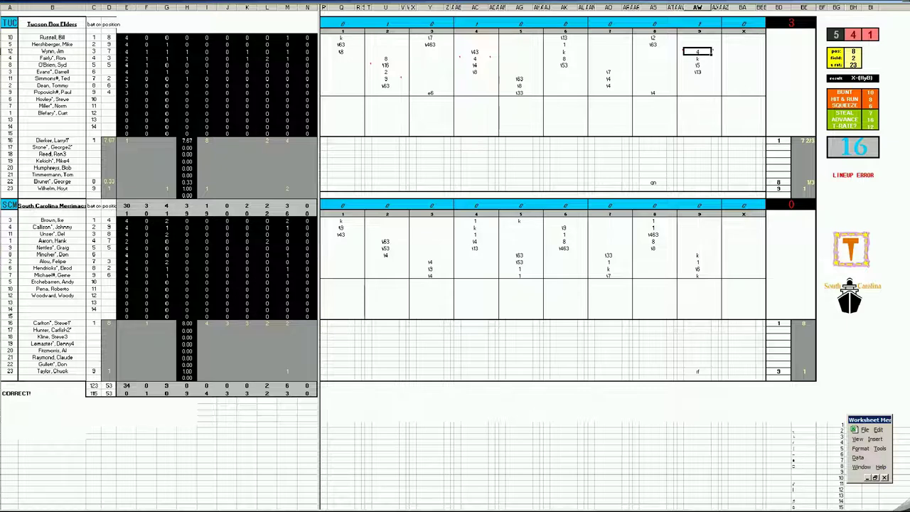
- Close the 41tucscm.xls scoresheet window from the taskbar, answering the save prompt
{"action": "right_click", "coordinate": [345, 511]}
{"action": "left_click", "coordinate": [331, 497]}
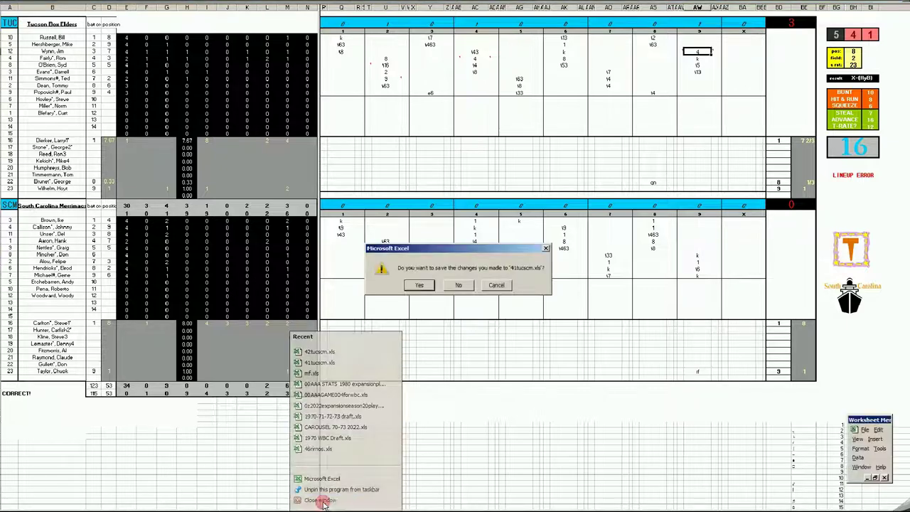
{"action": "left_click", "coordinate": [458, 285]}
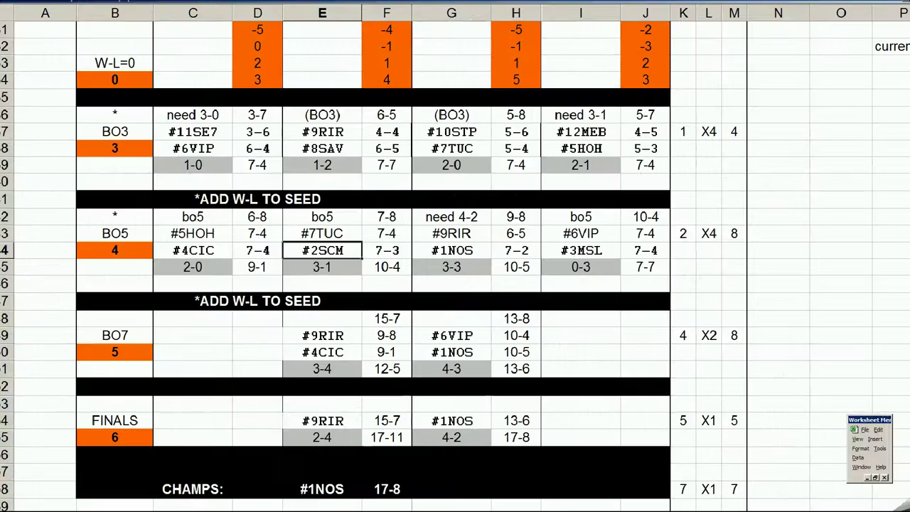
- Show the next game's scoresheet and check both teams' pitchers and the fourth- and fifth-inning plays
{"action": "left_click", "coordinate": [517, 510]}
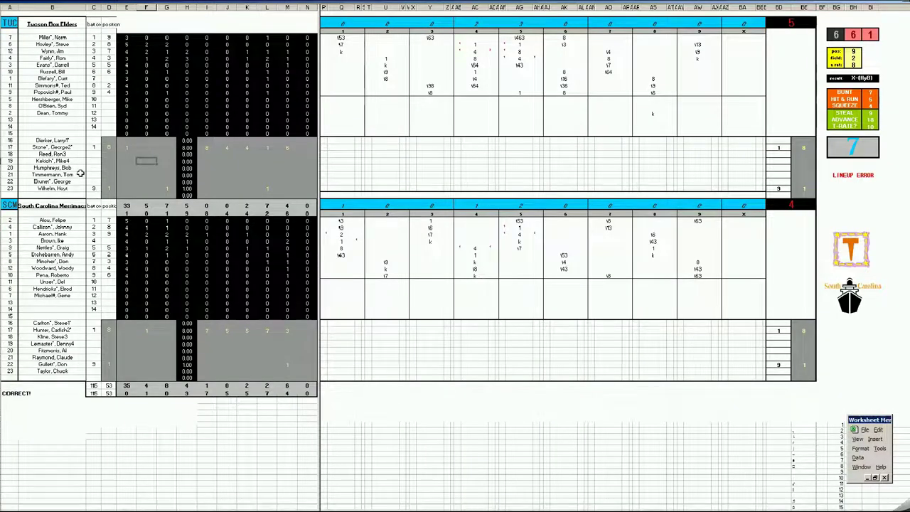
{"action": "left_click", "coordinate": [68, 147]}
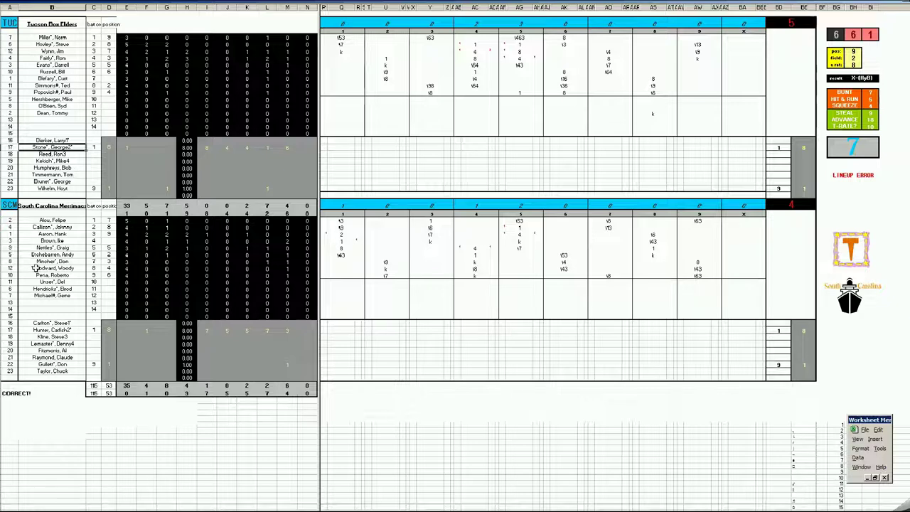
{"action": "left_click", "coordinate": [75, 330]}
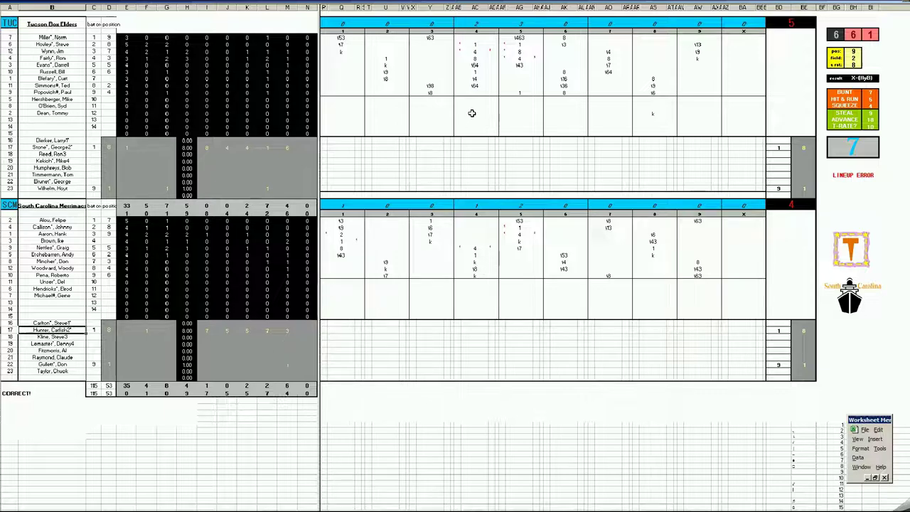
{"action": "left_click", "coordinate": [474, 52]}
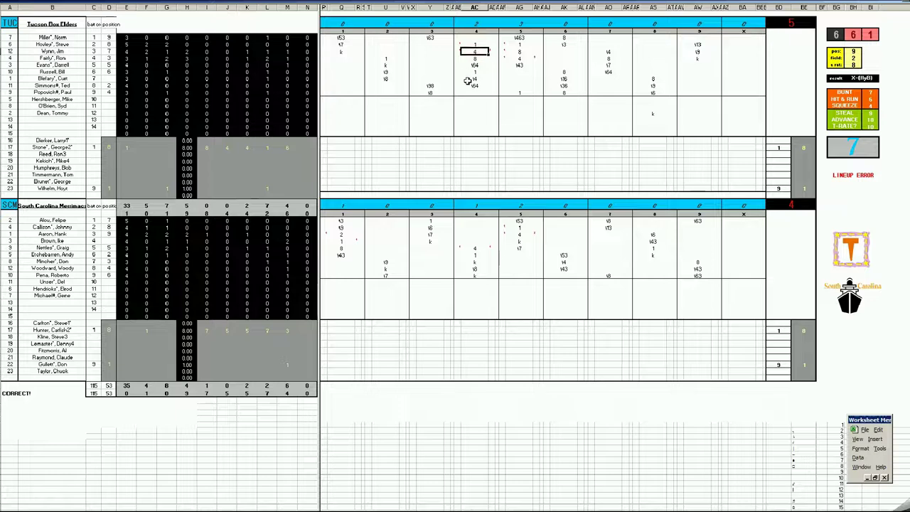
{"action": "left_click", "coordinate": [519, 59]}
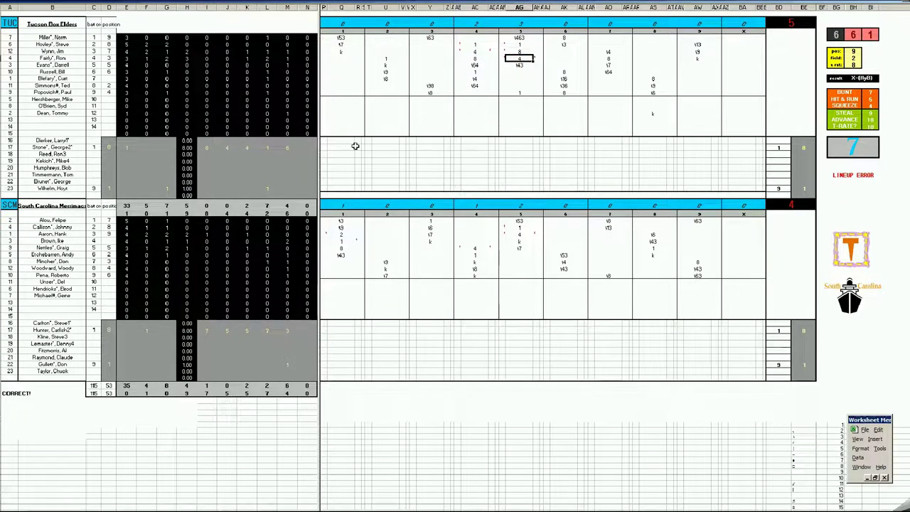
{"action": "left_click", "coordinate": [94, 188]}
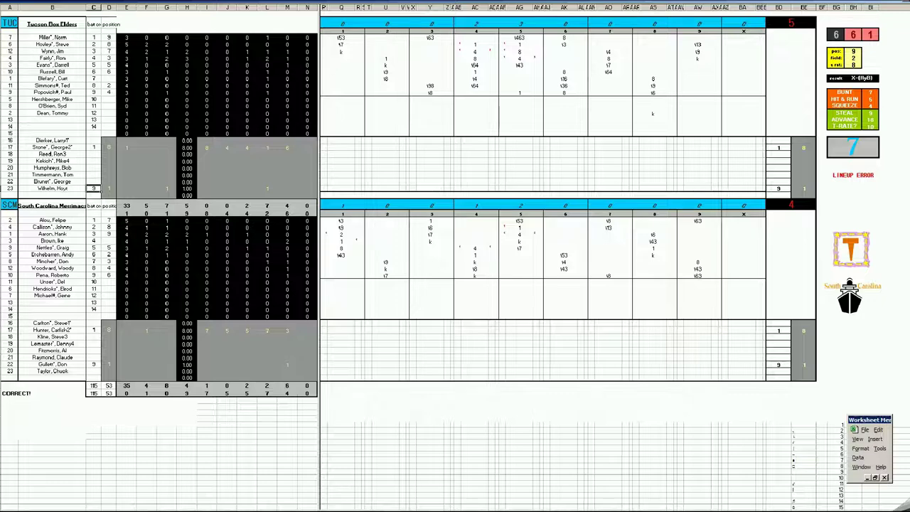
- Close 42tucscm.xls from the taskbar, discarding its changes
{"action": "right_click", "coordinate": [355, 511]}
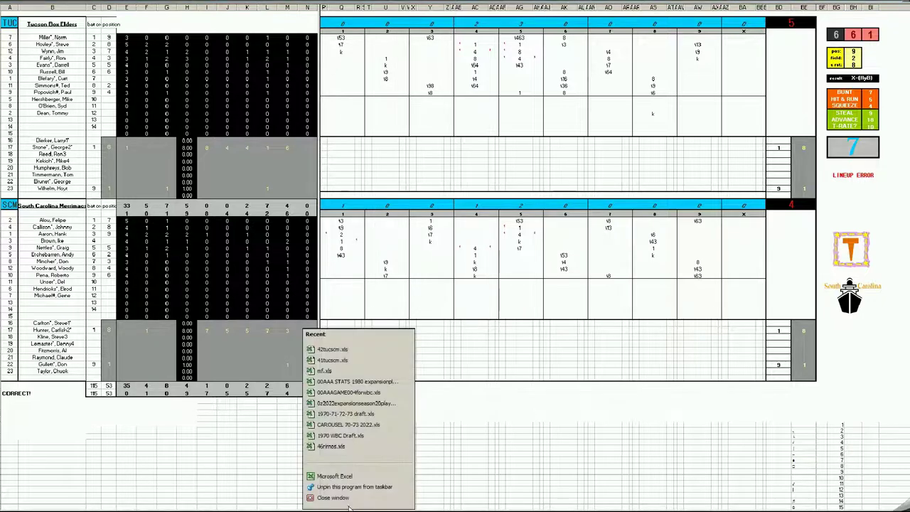
{"action": "left_click", "coordinate": [347, 498]}
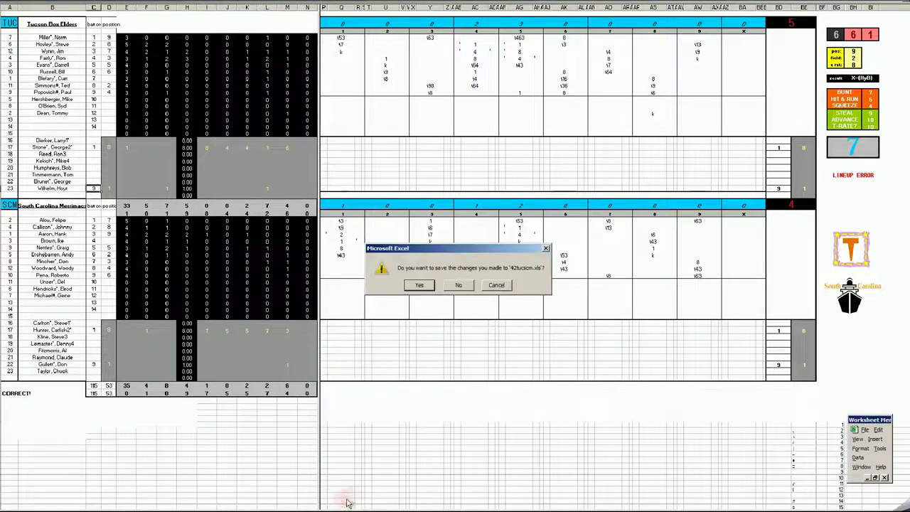
{"action": "left_click", "coordinate": [460, 286]}
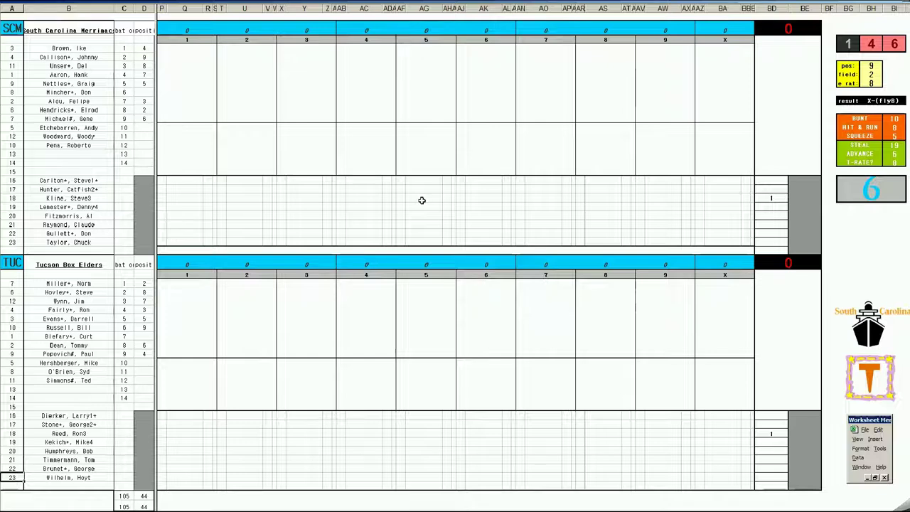
- Enter k, e8, 1, 8 and k for South Carolina's first five batters in inning 1
{"action": "left_click", "coordinate": [183, 48]}
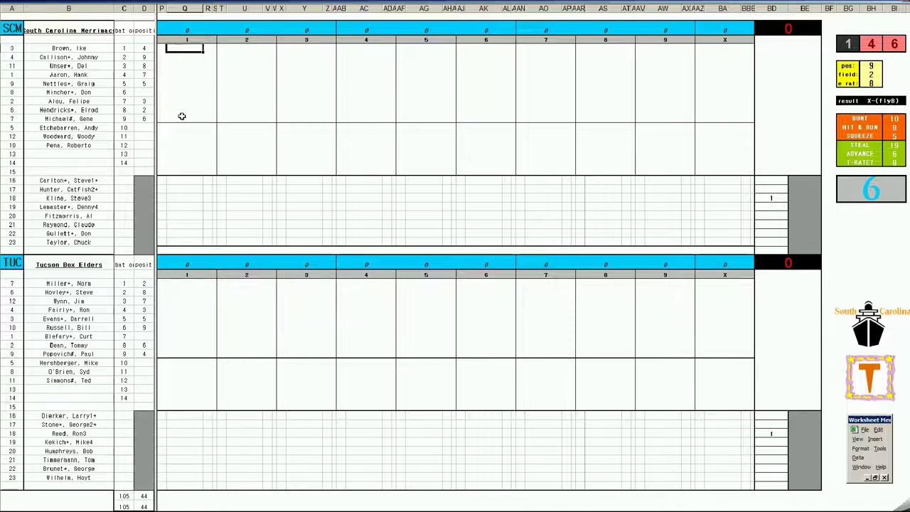
{"action": "type", "text": "k"}
{"action": "key", "text": "Return"}
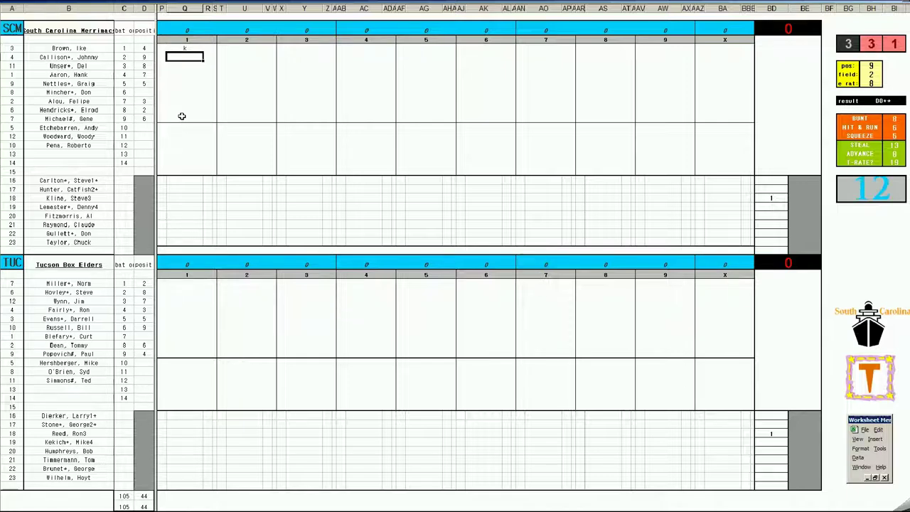
{"action": "type", "text": "e8"}
{"action": "key", "text": "Return"}
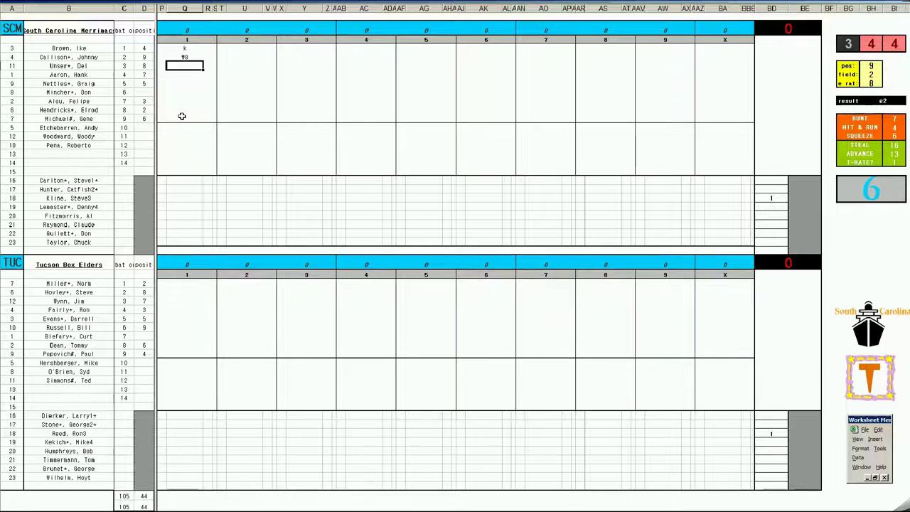
{"action": "type", "text": "1"}
{"action": "key", "text": "Return"}
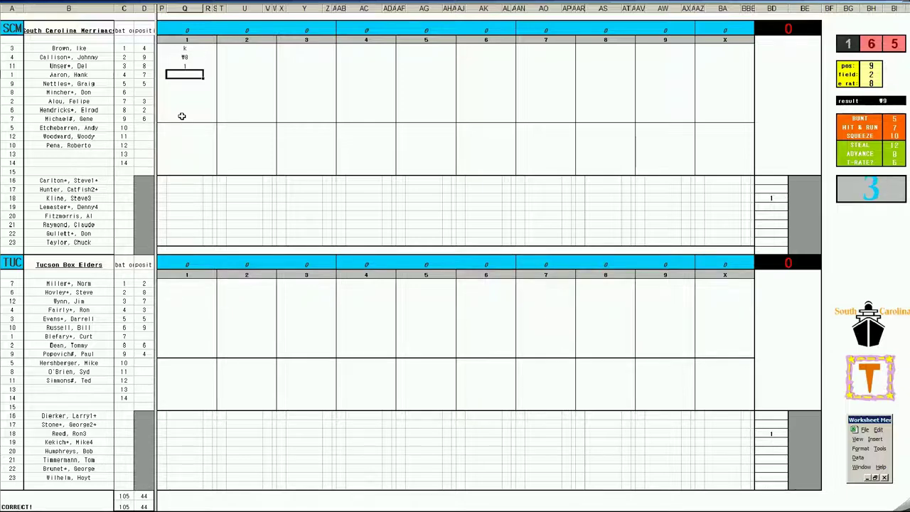
{"action": "type", "text": "8"}
{"action": "key", "text": "Return"}
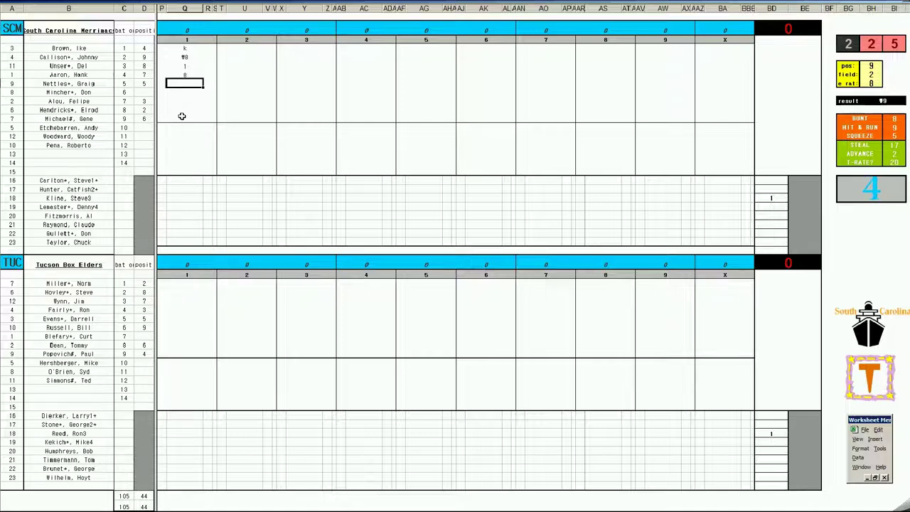
{"action": "type", "text": "k"}
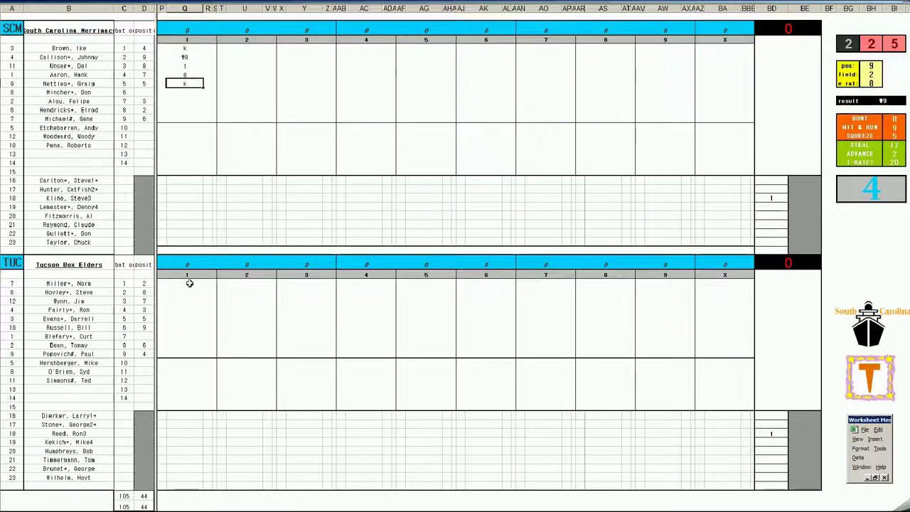
- Record a k for Tucson's leadoff batter in the first inning
{"action": "left_click", "coordinate": [189, 283]}
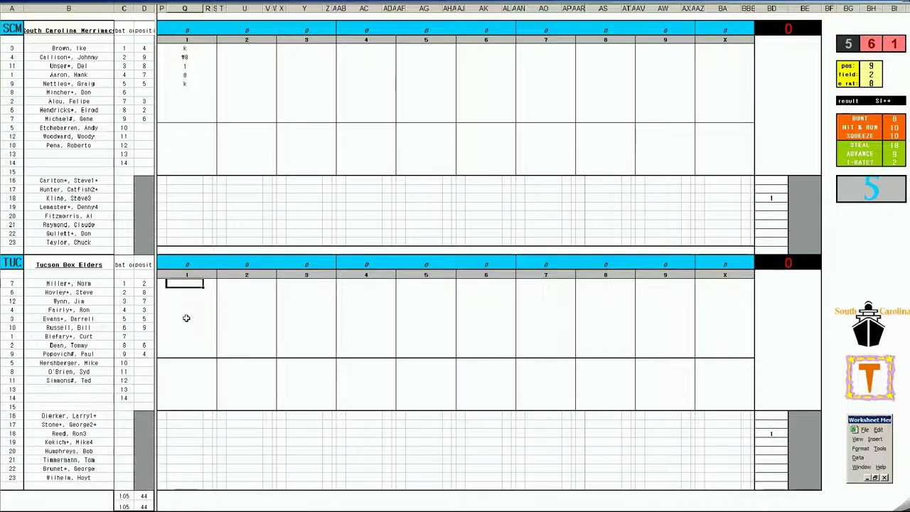
{"action": "type", "text": "k"}
{"action": "key", "text": "Return"}
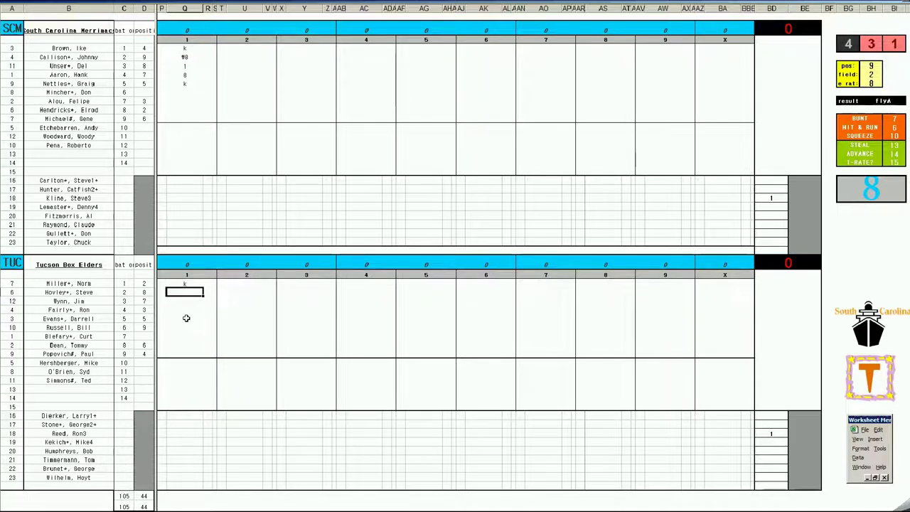
- Set the fielder ratings to pos 5, field 3 and e rat 18
{"action": "key", "text": "Tab"}
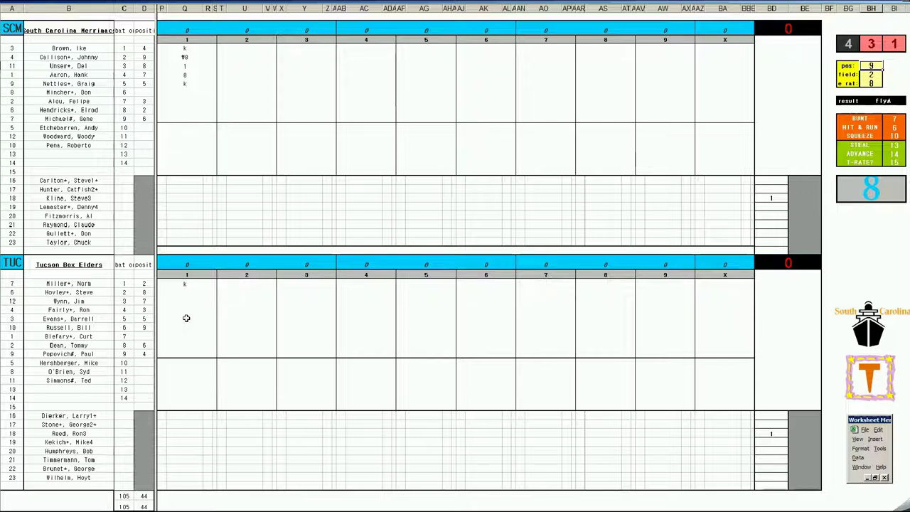
{"action": "type", "text": "5"}
{"action": "key", "text": "Return"}
{"action": "type", "text": "3"}
{"action": "key", "text": "Return"}
{"action": "type", "text": "18"}
{"action": "key", "text": "Return"}
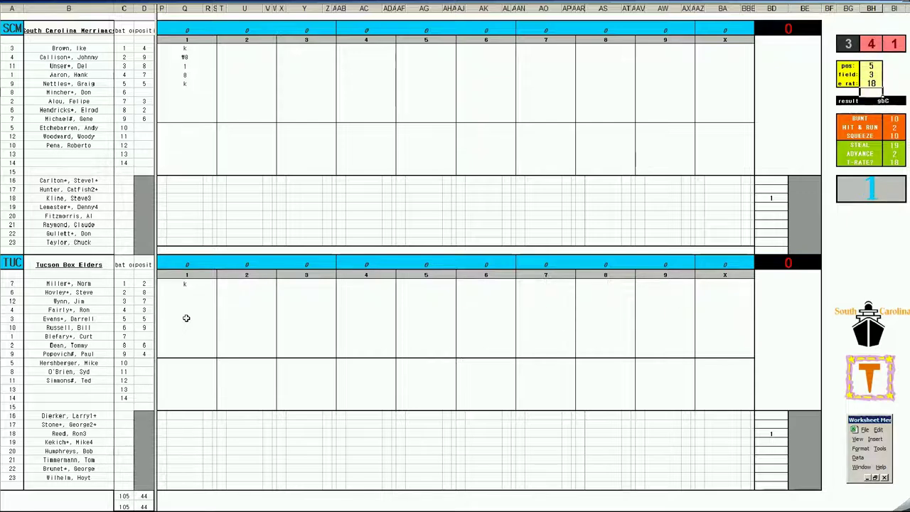
- Enter W53 and 1 for Tucson's next two first-inning batters
{"action": "left_click", "coordinate": [186, 292]}
{"action": "type", "text": "W53"}
{"action": "key", "text": "Return"}
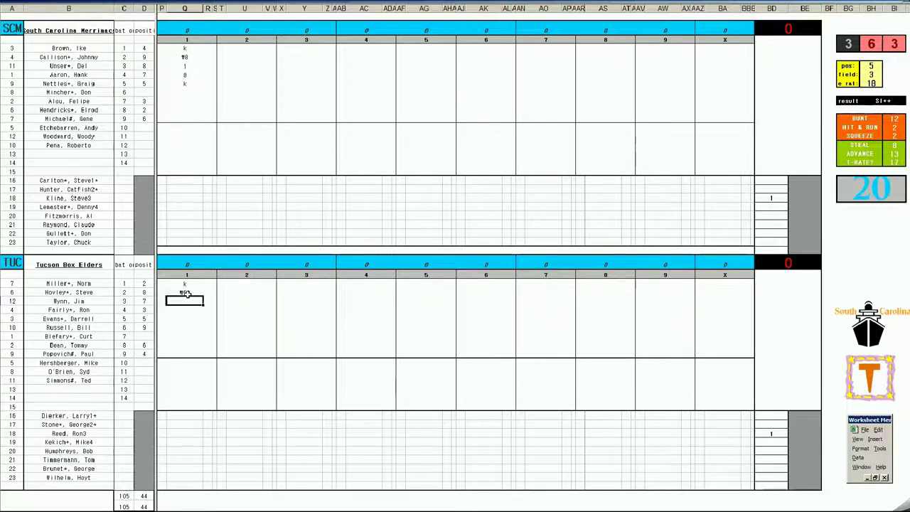
{"action": "type", "text": "1"}
{"action": "key", "text": "Return"}
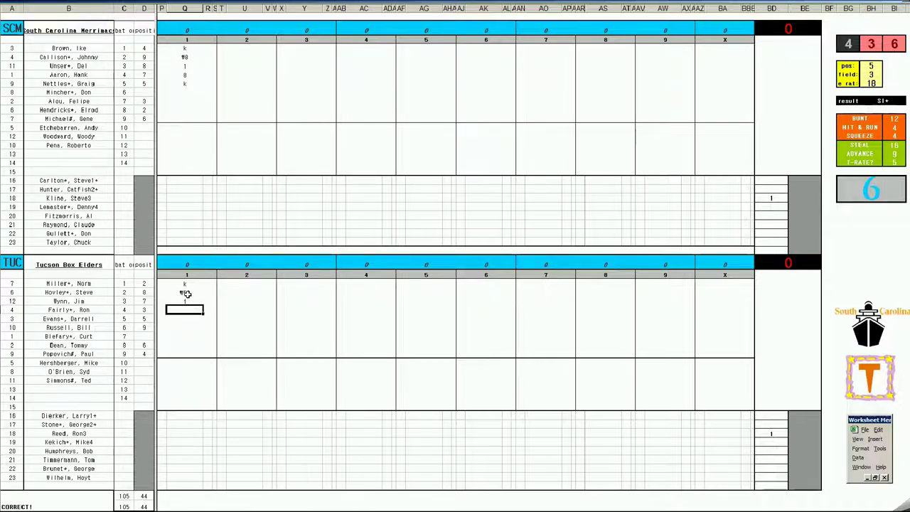
- Finish Tucson's first inning with #9, then enter South Carolina's second inning: #4, #5, 2, 43
{"action": "type", "text": "#9"}
{"action": "left_click", "coordinate": [231, 92]}
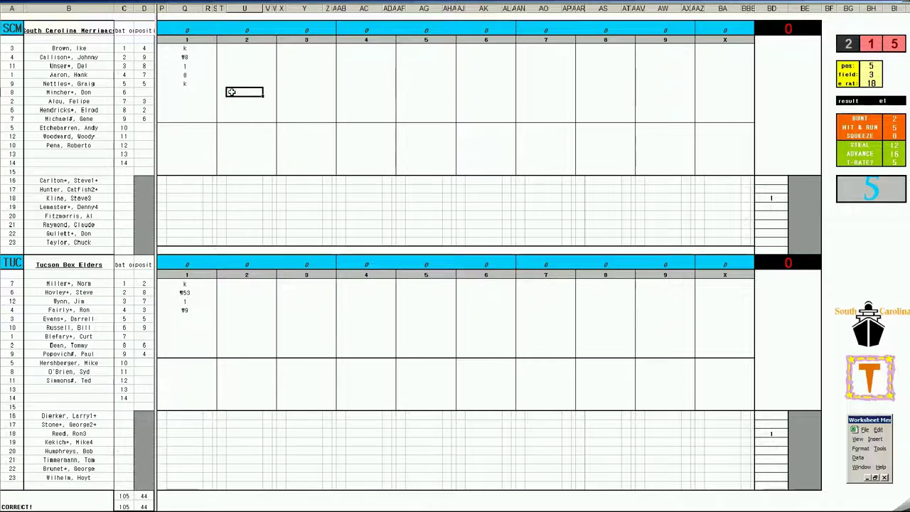
{"action": "type", "text": "#4"}
{"action": "key", "text": "Return"}
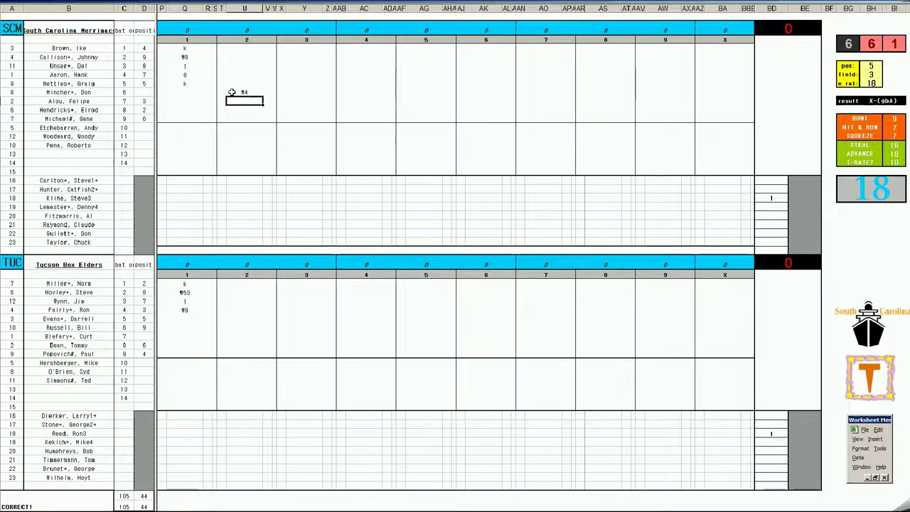
{"action": "type", "text": "#5"}
{"action": "key", "text": "Return"}
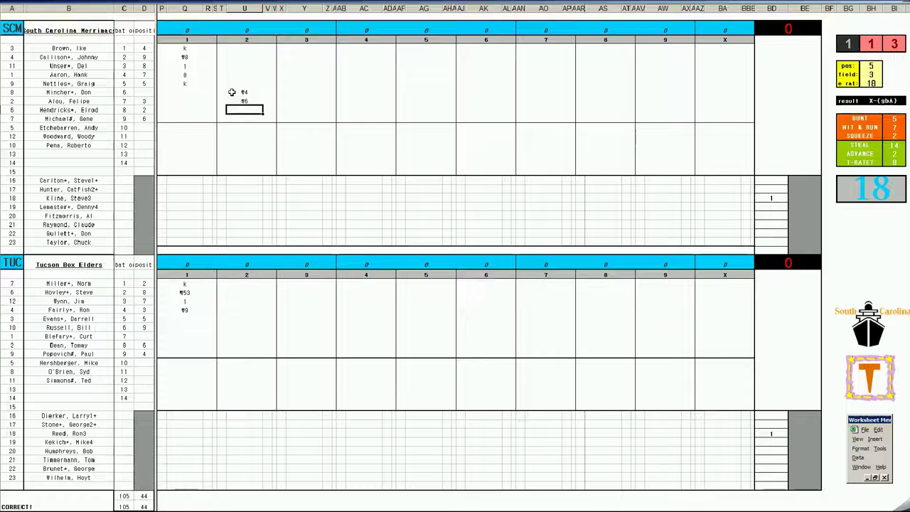
{"action": "type", "text": "2"}
{"action": "key", "text": "Return"}
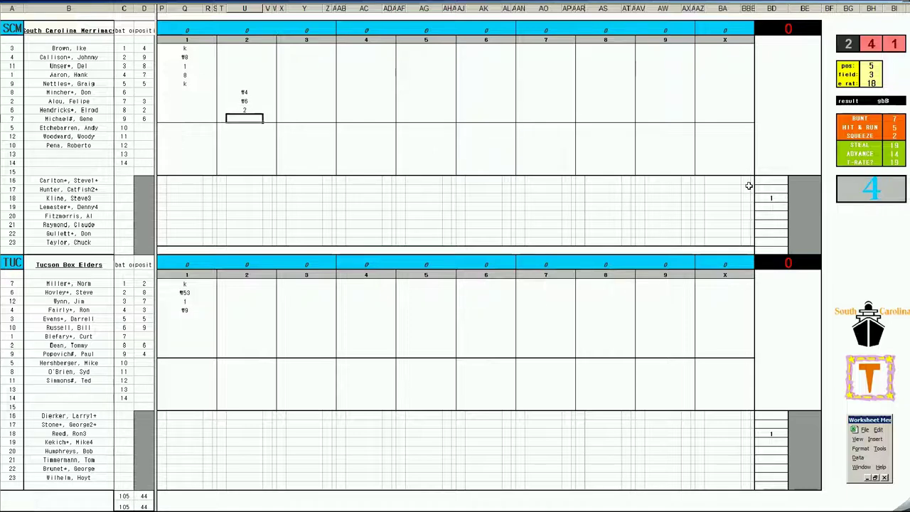
{"action": "type", "text": "¶43"}
- Enter Tucson's second-inning plays 5, 53, 1 and 54
{"action": "left_click", "coordinate": [235, 318]}
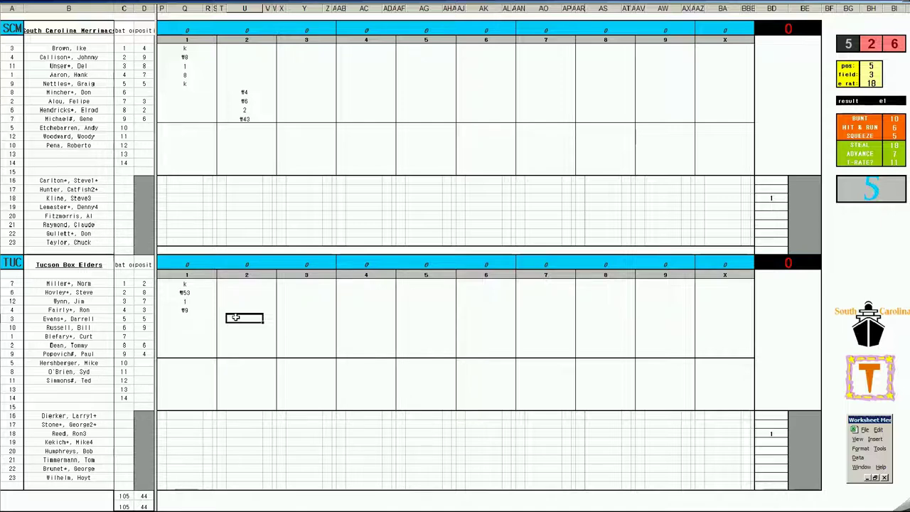
{"action": "type", "text": "¶5"}
{"action": "key", "text": "Return"}
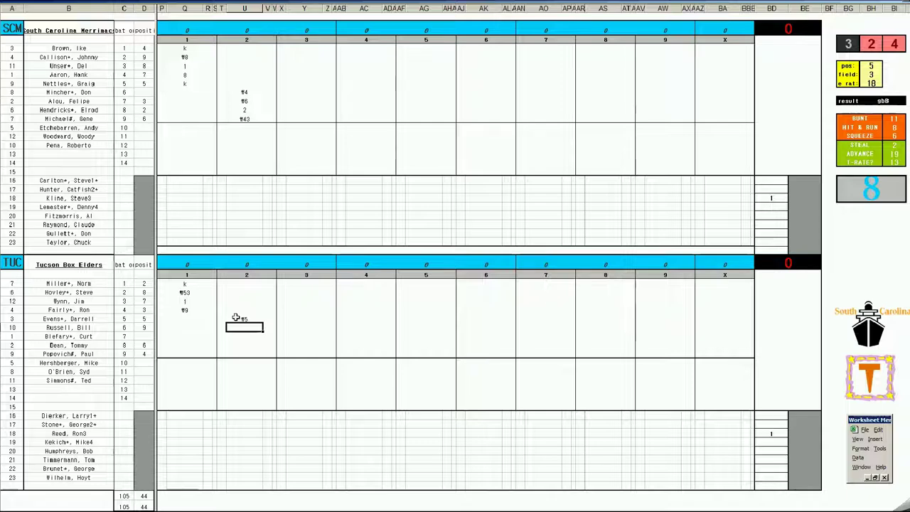
{"action": "type", "text": "¶53"}
{"action": "key", "text": "Return"}
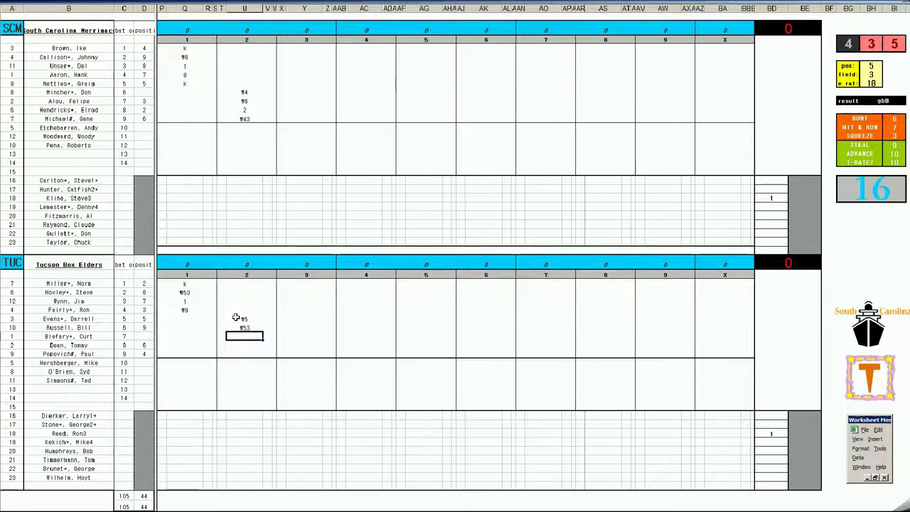
{"action": "type", "text": "1"}
{"action": "key", "text": "Return"}
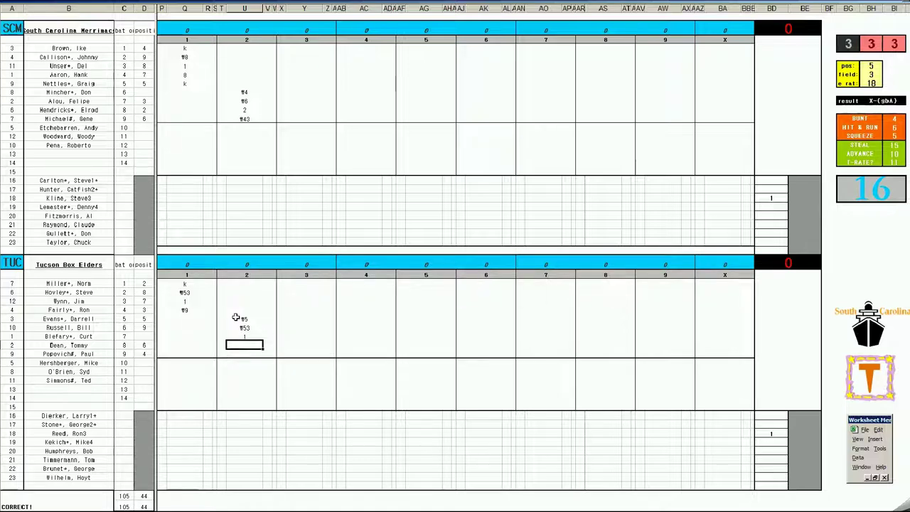
{"action": "type", "text": "54"}
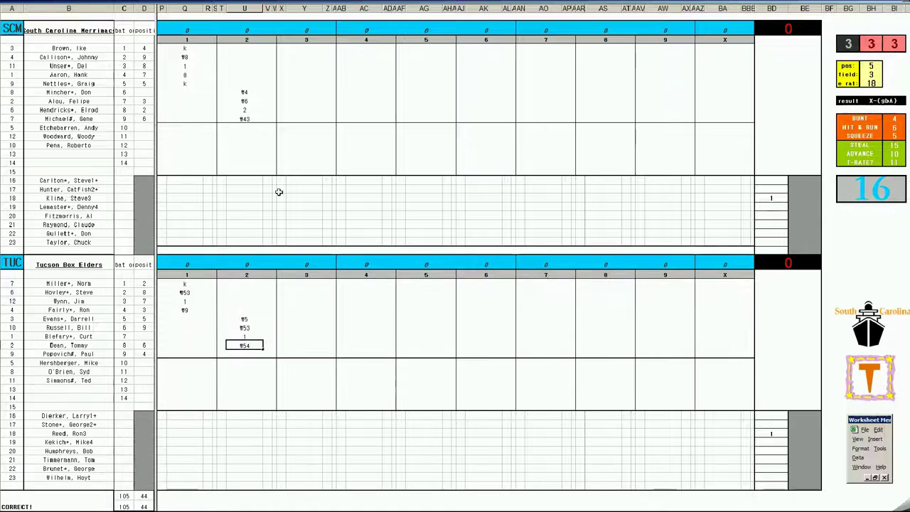
{"action": "left_click", "coordinate": [308, 48]}
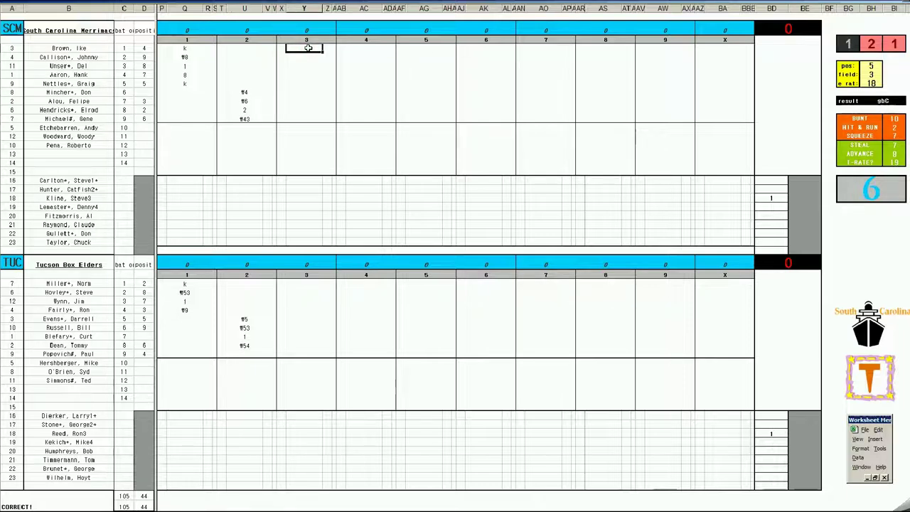
- Enter South Carolina's first third-inning play and set the fielder position to 6
{"action": "type", "text": "5"}
{"action": "key", "text": "Return"}
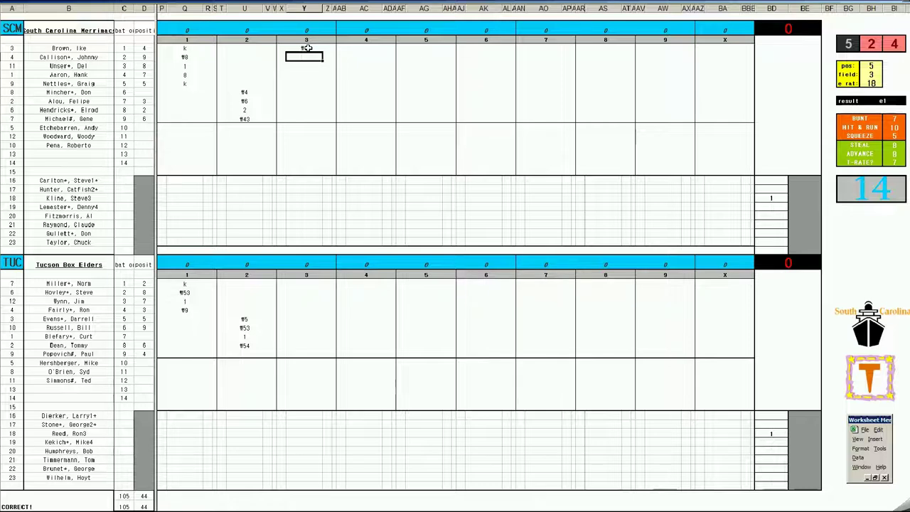
{"action": "type", "text": "6"}
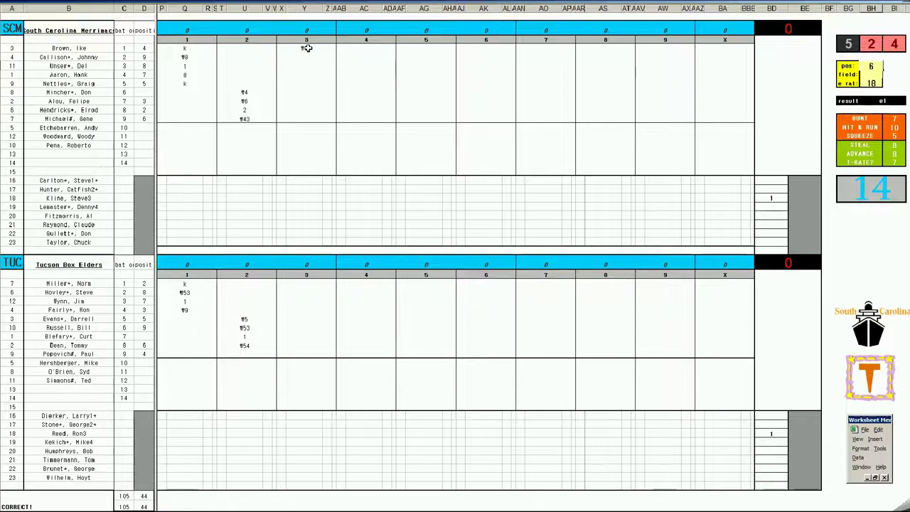
{"action": "key", "text": "Return"}
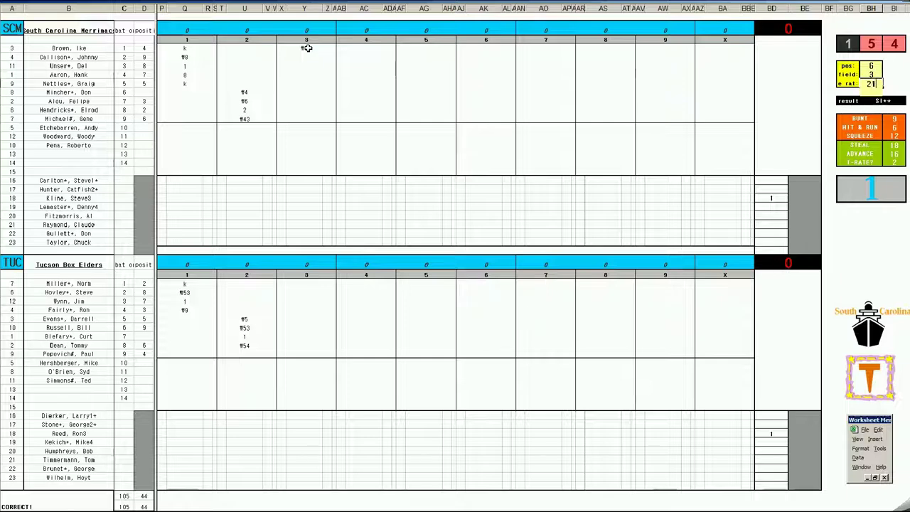
- Record the 63 and 33 outs for South Carolina's next two third-inning batters
{"action": "left_click", "coordinate": [310, 56]}
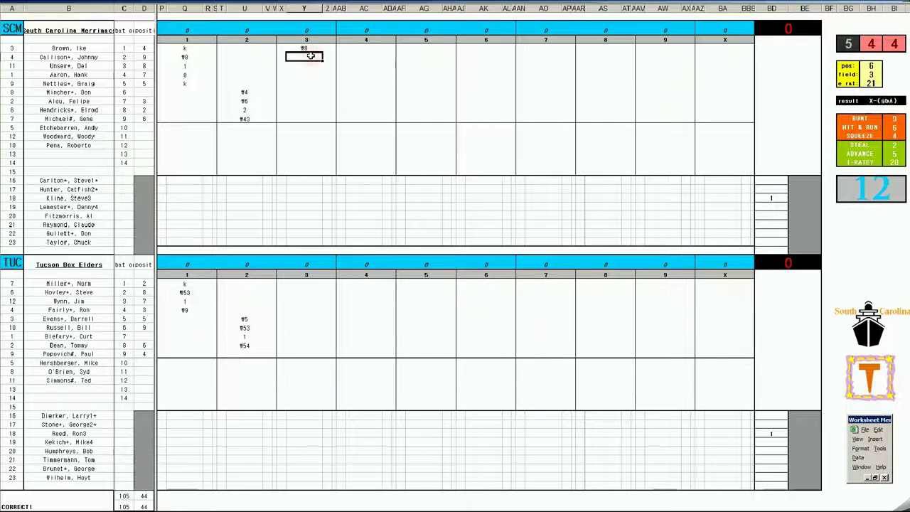
{"action": "type", "text": "#63"}
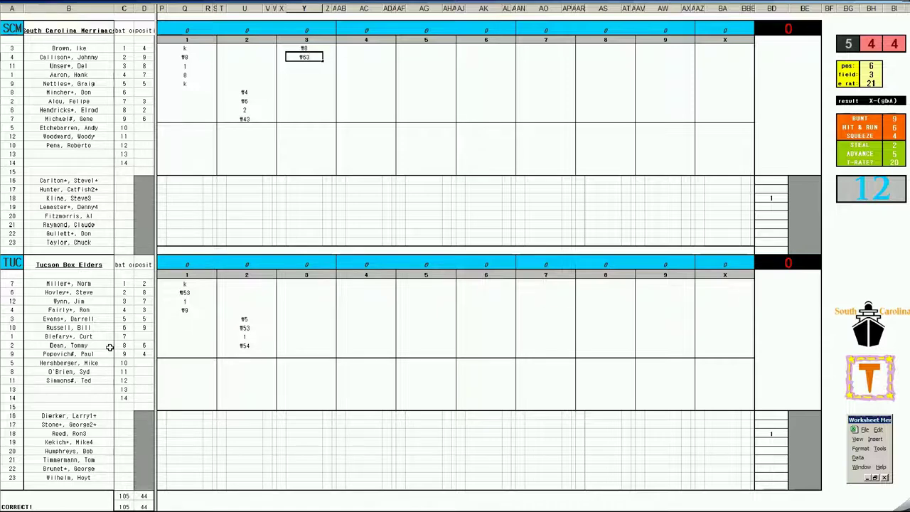
{"action": "key", "text": "Return"}
{"action": "type", "text": "ﾂ33"}
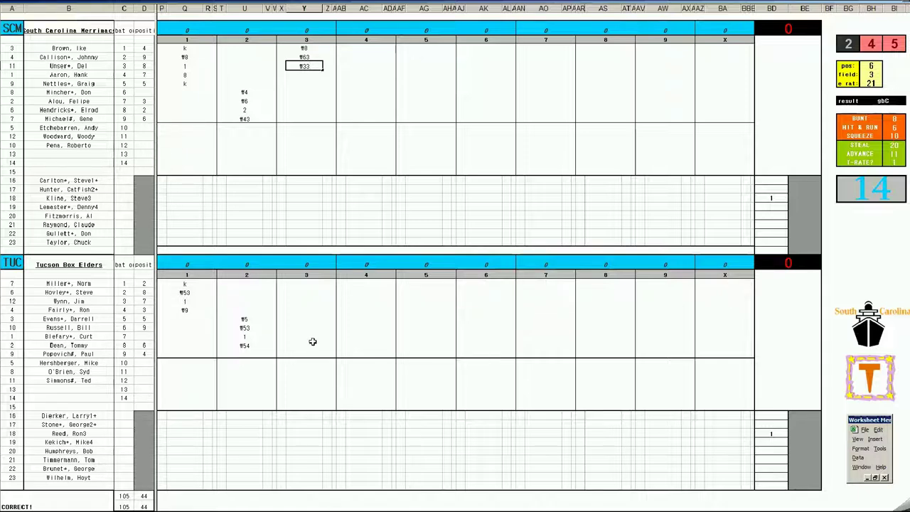
{"action": "left_click", "coordinate": [287, 358]}
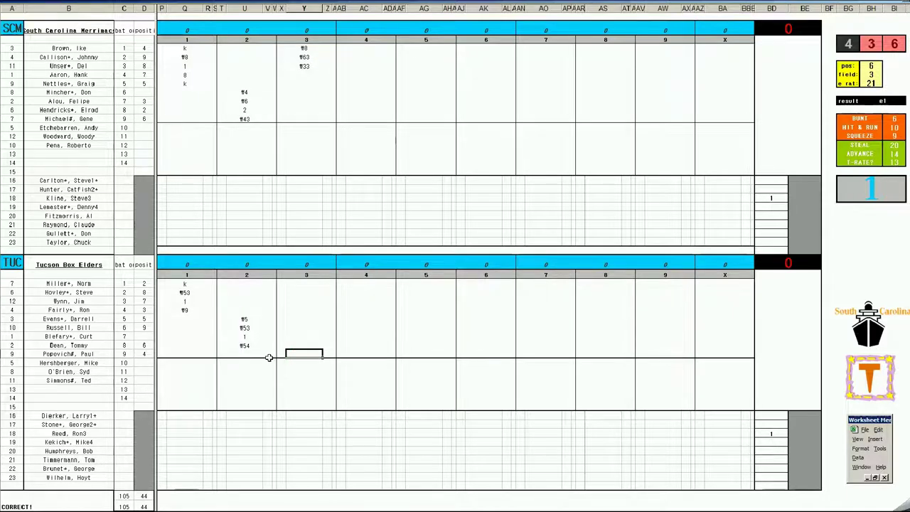
- Enter 9, 43 and 9 for Tucson's third-inning batters, reopening the last entry to check it
{"action": "type", "text": "#9"}
{"action": "key", "text": "Return"}
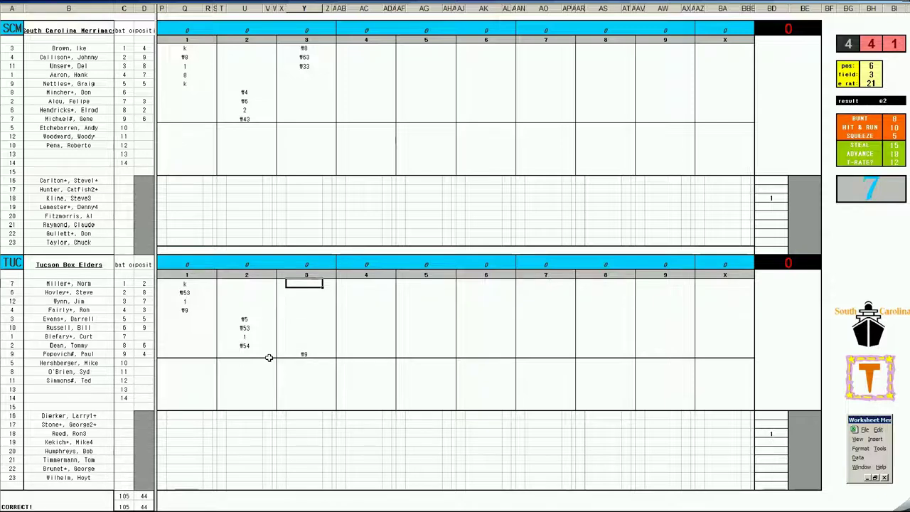
{"action": "type", "text": "43"}
{"action": "key", "text": "Return"}
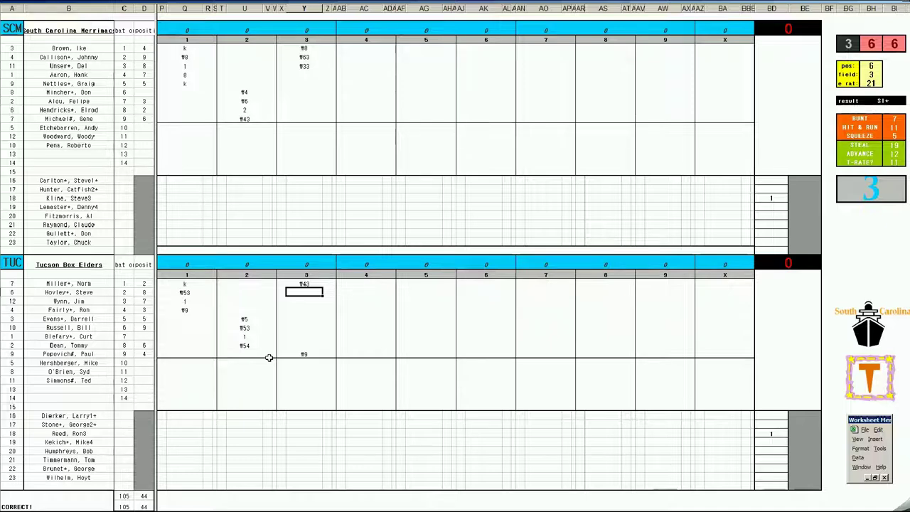
{"action": "type", "text": "#9"}
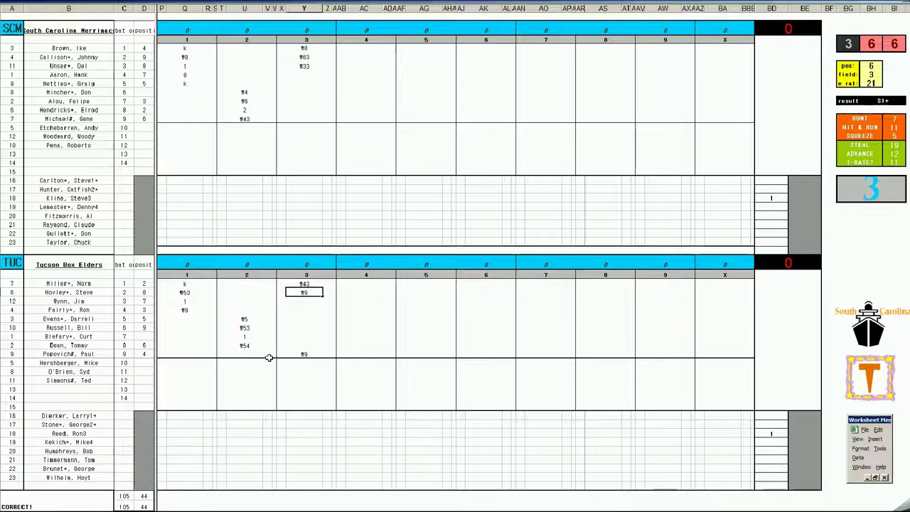
{"action": "key", "text": "F2"}
- Type 8 for South Carolina's leadoff batter in the fourth inning
{"action": "left_click", "coordinate": [353, 73]}
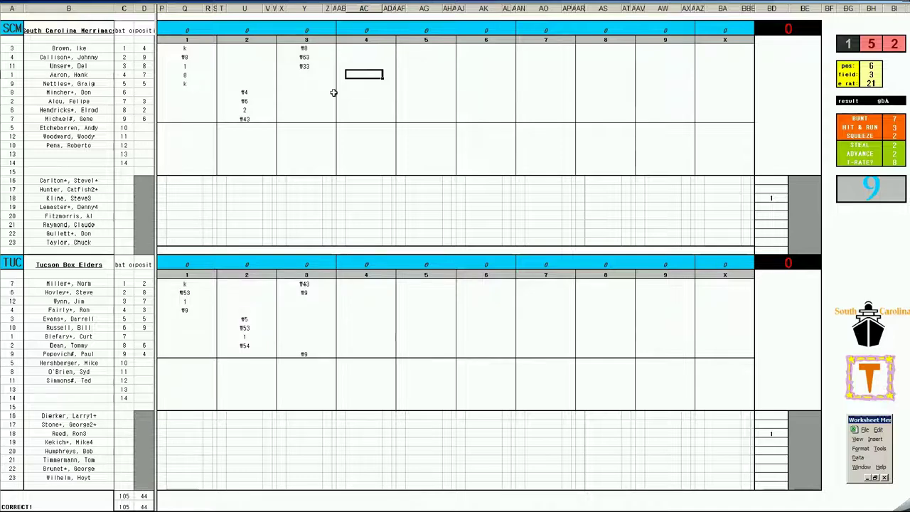
{"action": "type", "text": "8"}
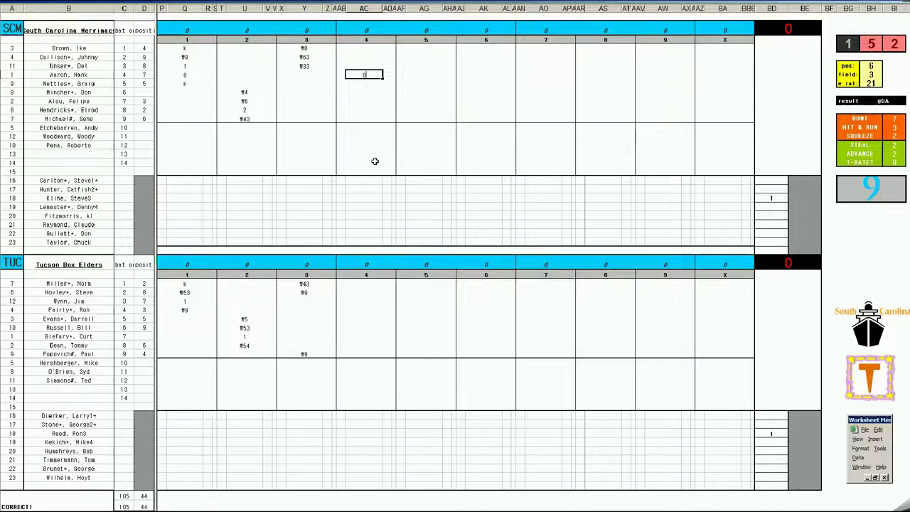
- Confirm the 8, set position 4, and enter 463 and 43 for South Carolina's next two batters
{"action": "key", "text": "Return"}
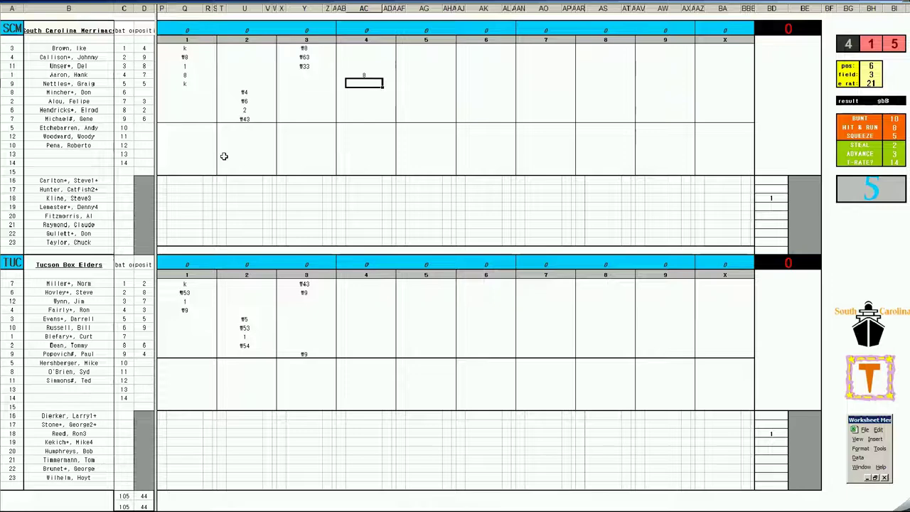
{"action": "type", "text": "4"}
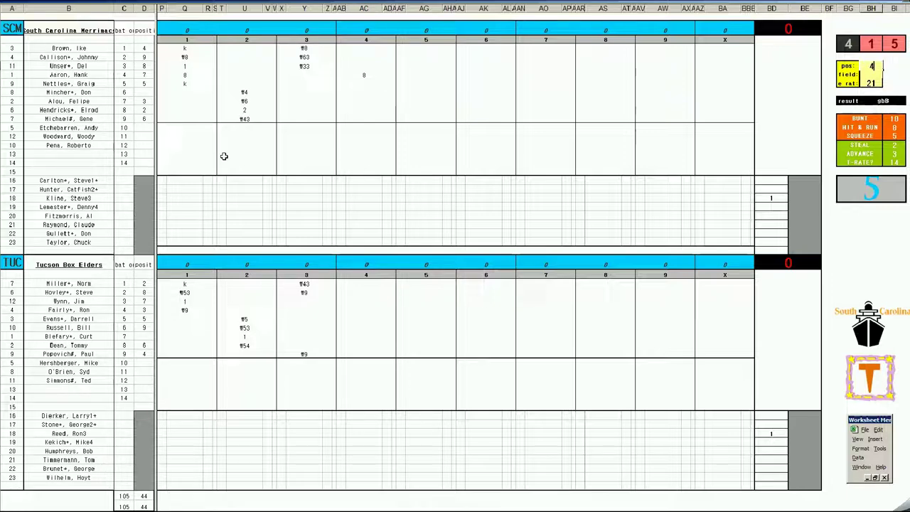
{"action": "key", "text": "Return"}
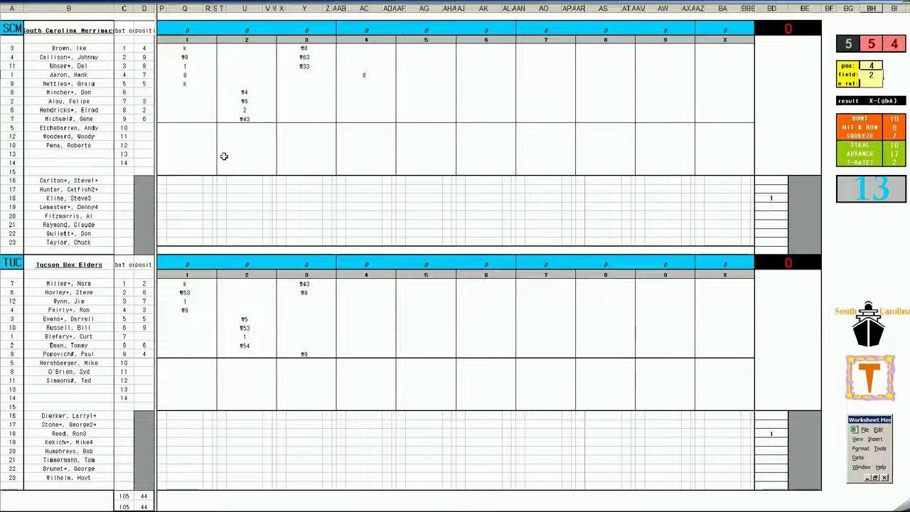
{"action": "double_click", "coordinate": [371, 82]}
{"action": "type", "text": "46"}
{"action": "key", "text": "Return"}
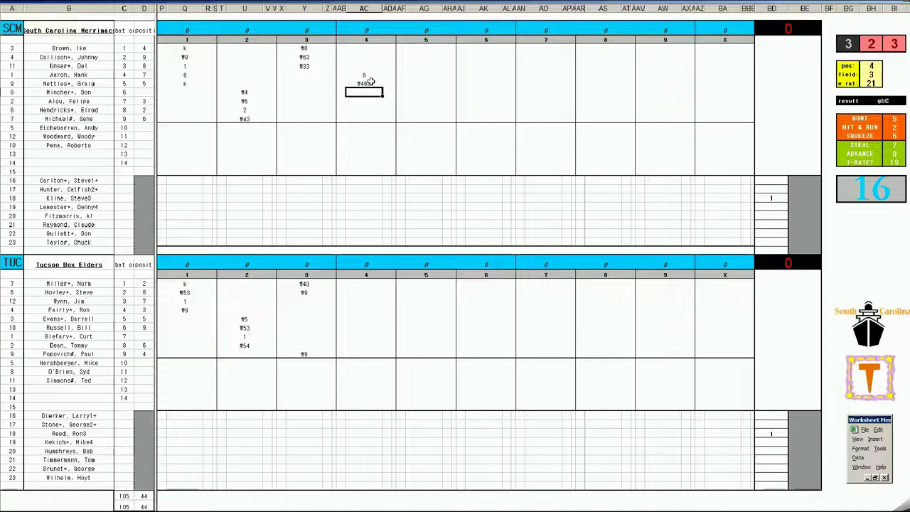
{"action": "type", "text": "\\43"}
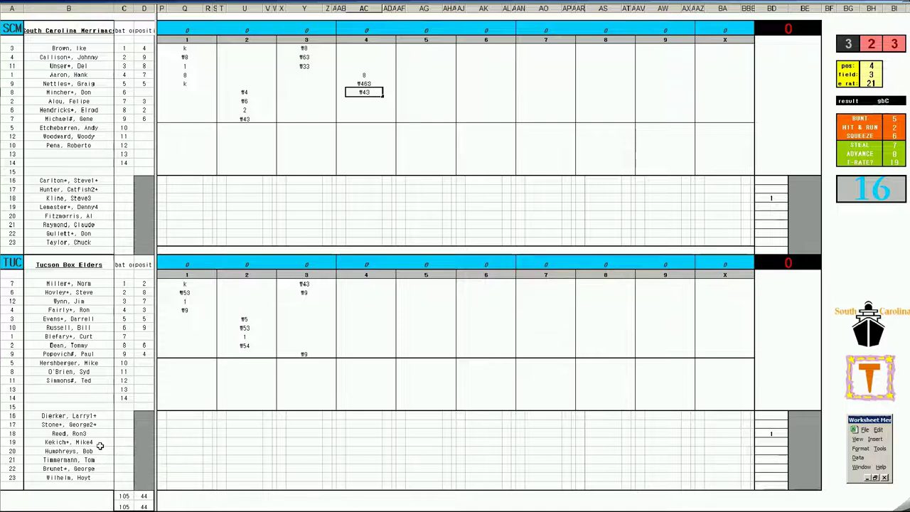
{"action": "left_click", "coordinate": [361, 297]}
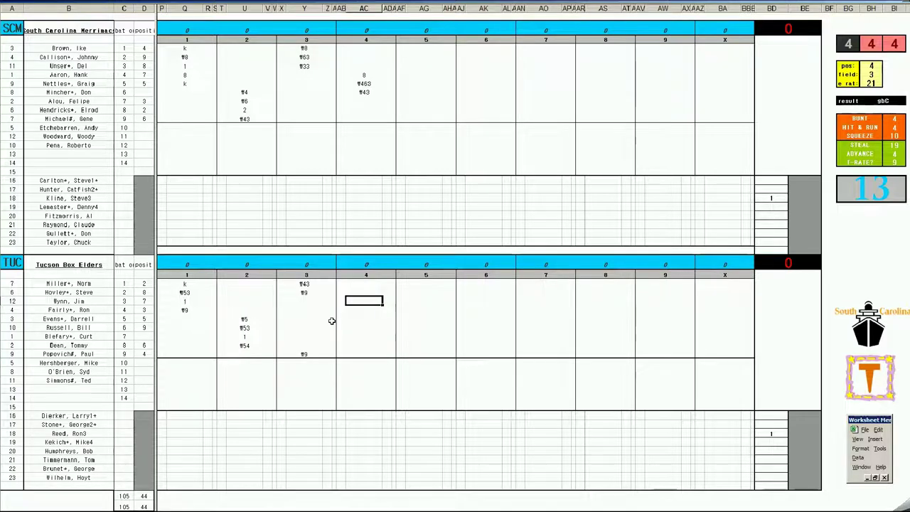
- Record plays 1 and 2 down Tucson's inning-4 column, ending beside the 1
{"action": "type", "text": "1"}
{"action": "key", "text": "Tab"}
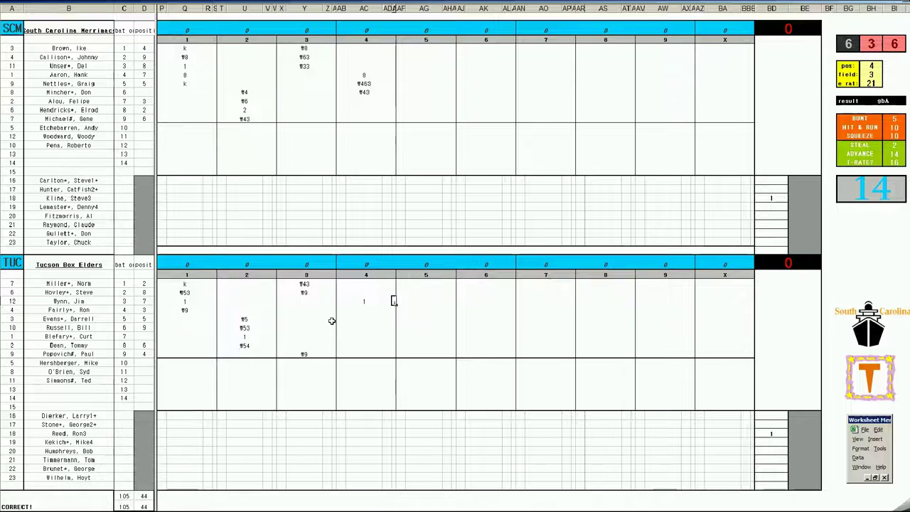
{"action": "key", "text": "Return"}
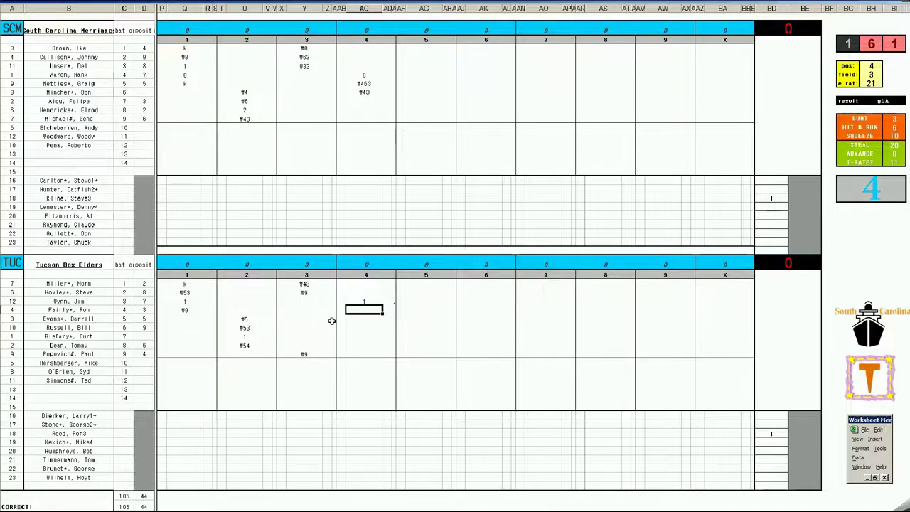
{"action": "type", "text": "2"}
{"action": "key", "text": "Tab"}
{"action": "key", "text": "Up"}
{"action": "key", "text": "Left"}
{"action": "key", "text": "Left"}
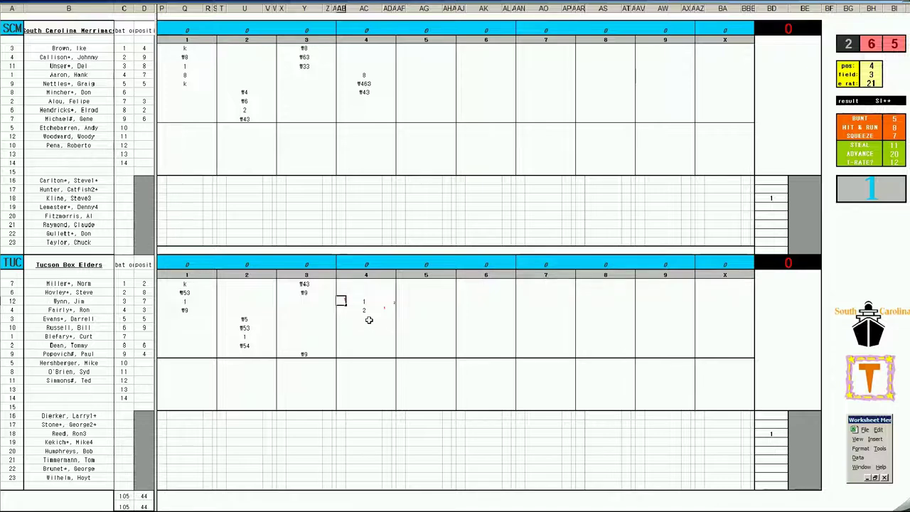
- Add a second 2 and a k for Tucson's next fourth-inning batters
{"action": "left_click", "coordinate": [365, 318]}
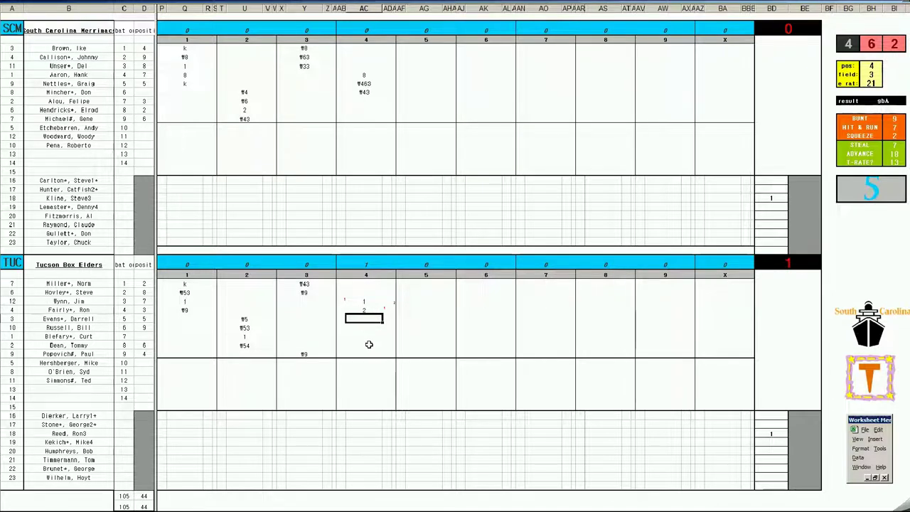
{"action": "type", "text": "2"}
{"action": "key", "text": "Return"}
{"action": "key", "text": "Return"}
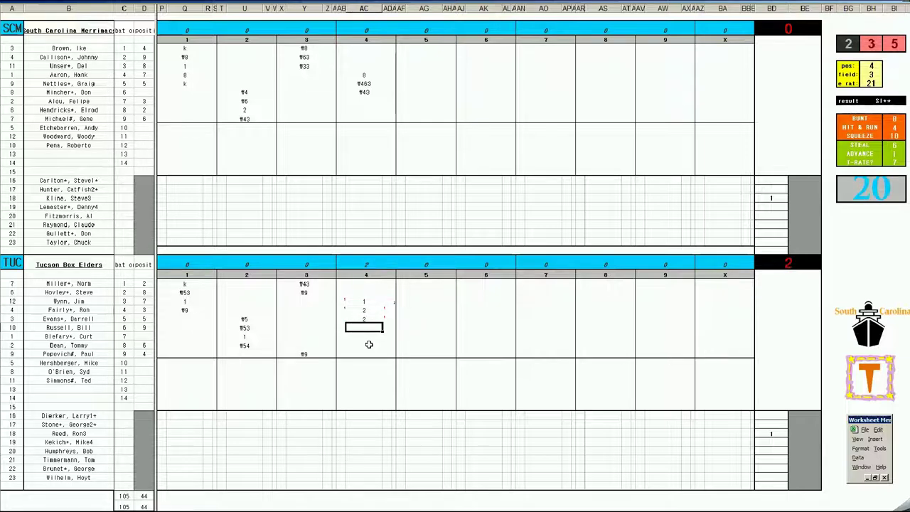
{"action": "type", "text": "k"}
{"action": "key", "text": "Return"}
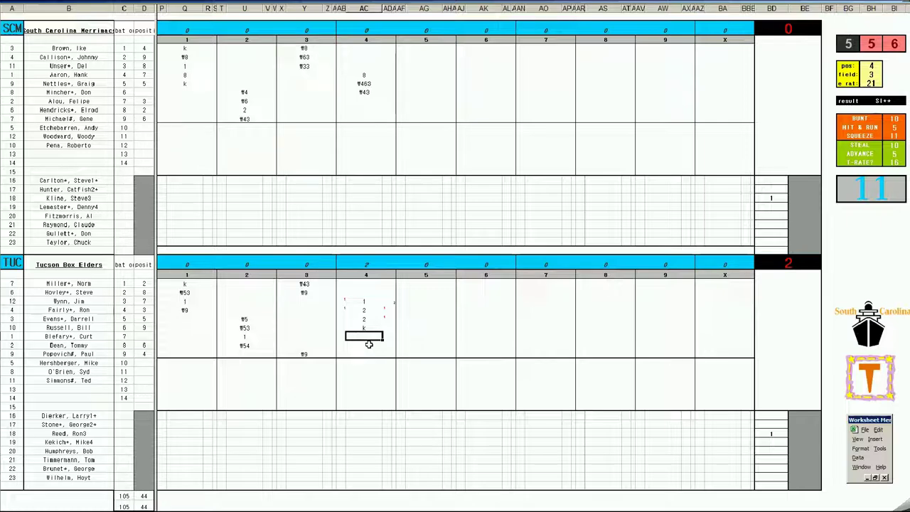
- Set the play panel's field to 4 and e rat to 41
{"action": "key", "text": "ctrl+Home"}
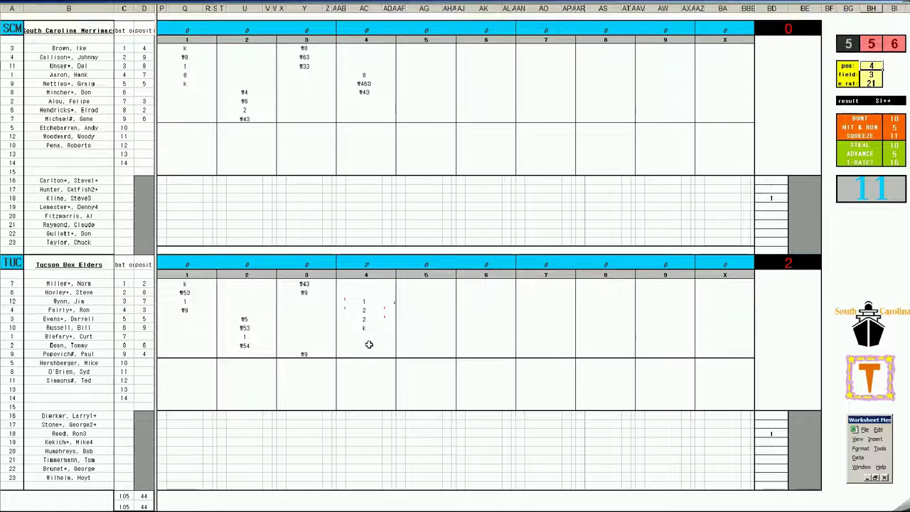
{"action": "key", "text": "Return"}
{"action": "type", "text": "4"}
{"action": "key", "text": "Return"}
{"action": "type", "text": "41"}
{"action": "key", "text": "Return"}
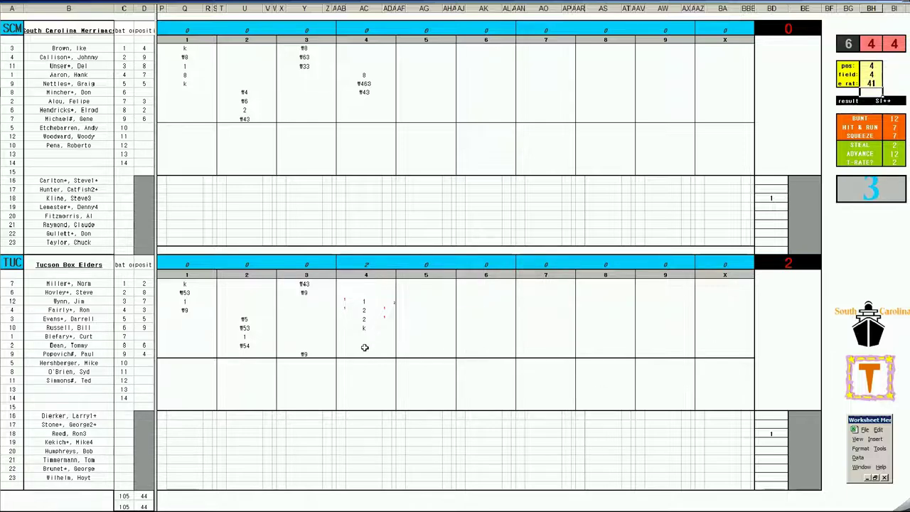
- Add the runner mark beside the 2, scoring a Tucson run
{"action": "left_click", "coordinate": [367, 337]}
{"action": "key", "text": "Delete"}
{"action": "key", "text": "Up"}
{"action": "key", "text": "Up"}
{"action": "key", "text": "Left"}
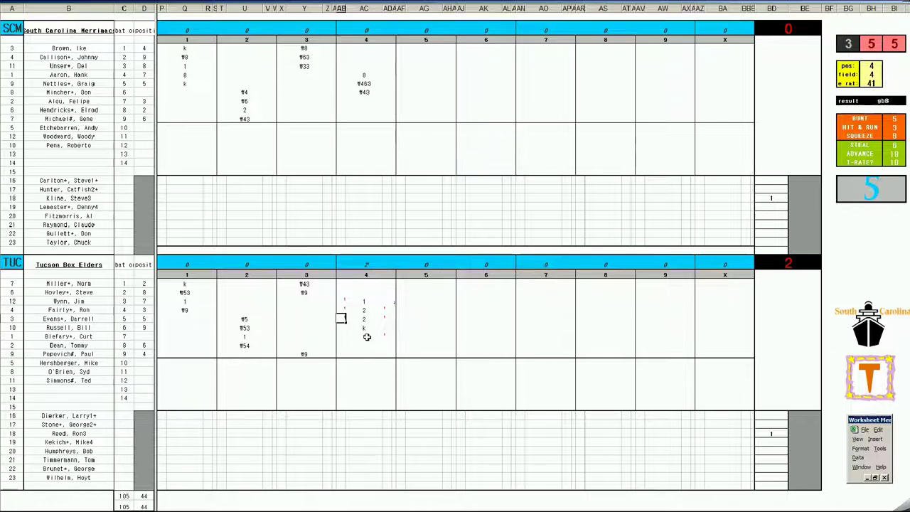
{"action": "left_click", "coordinate": [367, 337]}
{"action": "key", "text": "Down"}
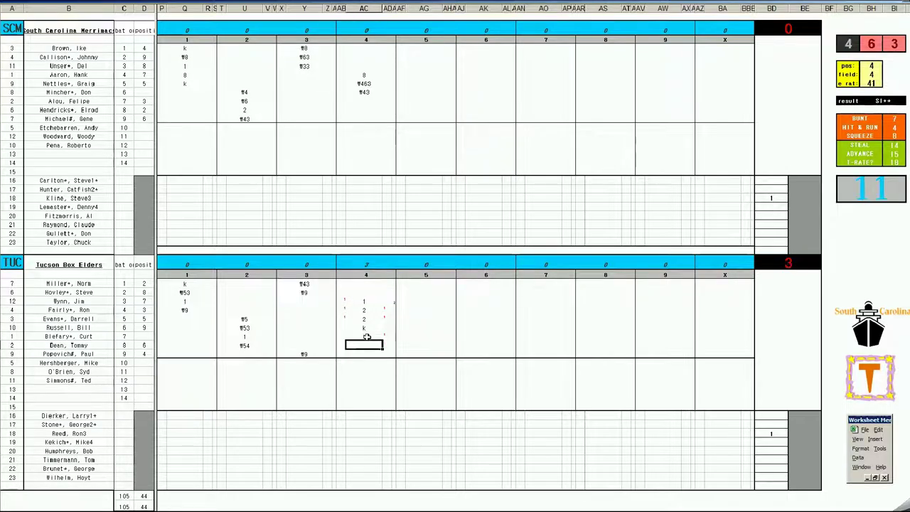
- Enter 8, 1 and 1 for the following Tucson batters in inning 4
{"action": "type", "text": "8"}
{"action": "key", "text": "Return"}
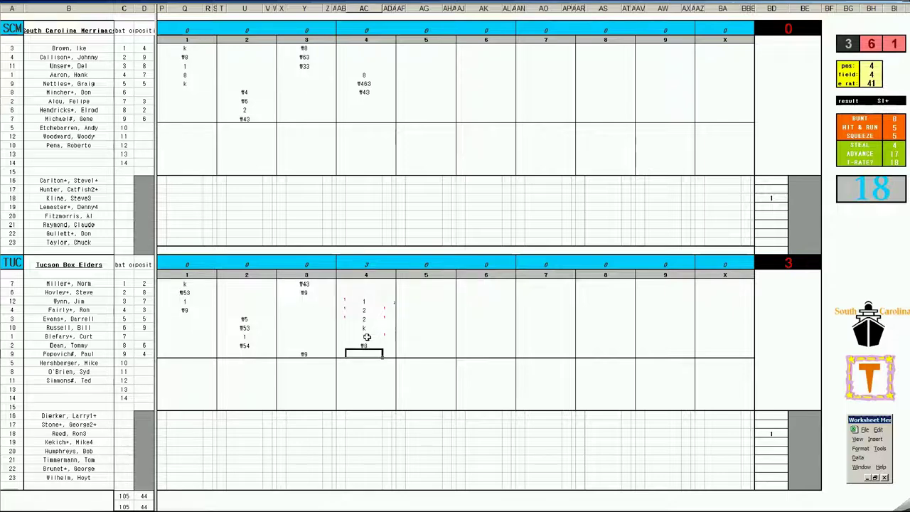
{"action": "type", "text": "1"}
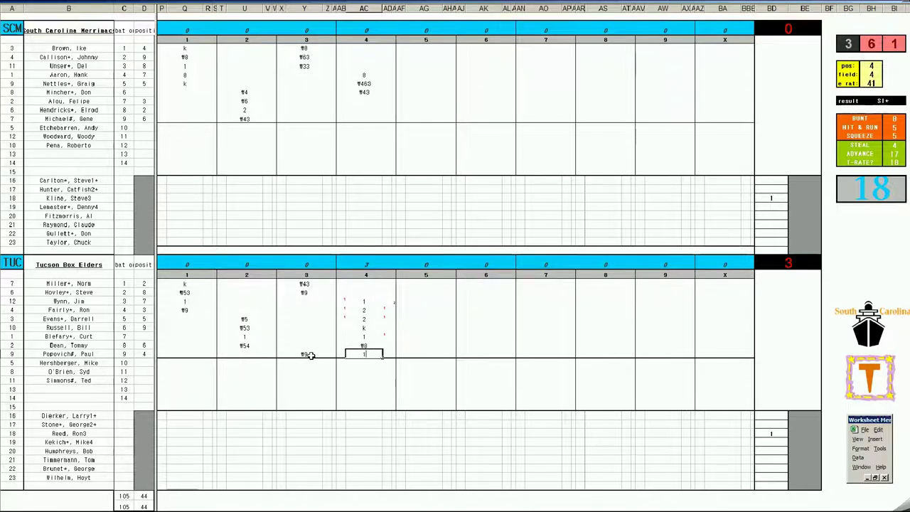
{"action": "key", "text": "Return"}
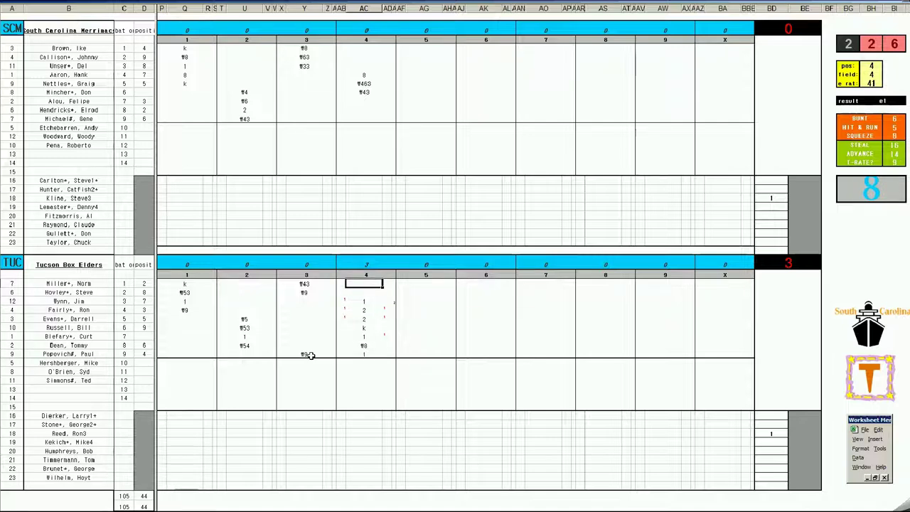
{"action": "type", "text": "1"}
{"action": "key", "text": "Return"}
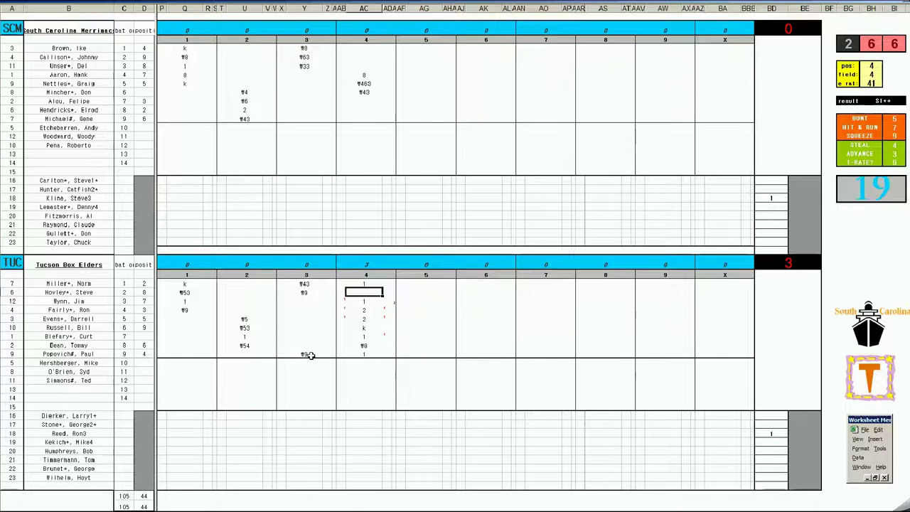
- Mark a 1 beside the inning's top 1 and type the #64 final out
{"action": "key", "text": "Up"}
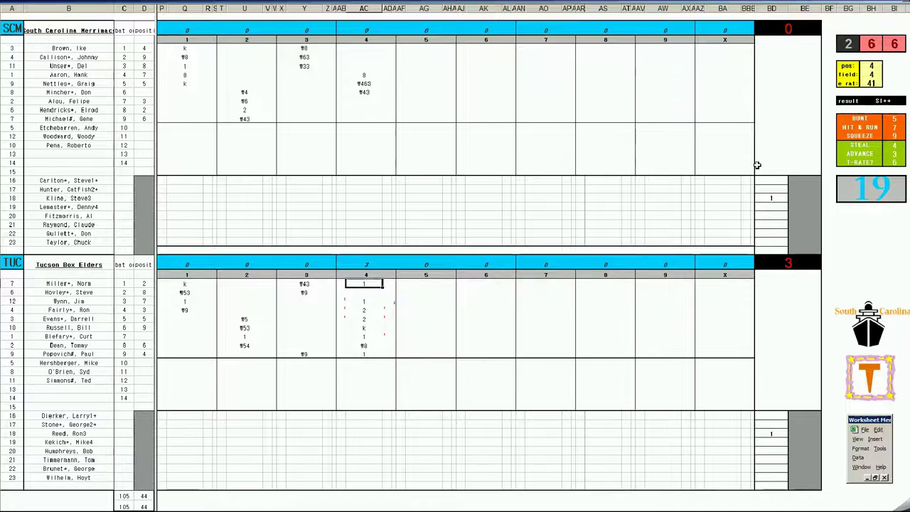
{"action": "key", "text": "Right"}
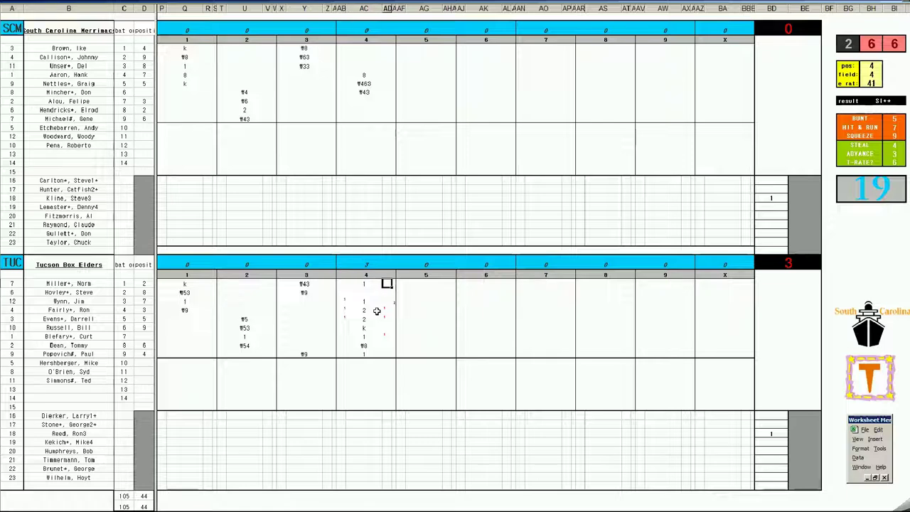
{"action": "type", "text": "1"}
{"action": "key", "text": "Left"}
{"action": "key", "text": "Left"}
{"action": "key", "text": "Down"}
{"action": "key", "text": "Down"}
{"action": "key", "text": "Down"}
{"action": "key", "text": "Down"}
{"action": "key", "text": "Down"}
{"action": "key", "text": "Down"}
{"action": "key", "text": "Down"}
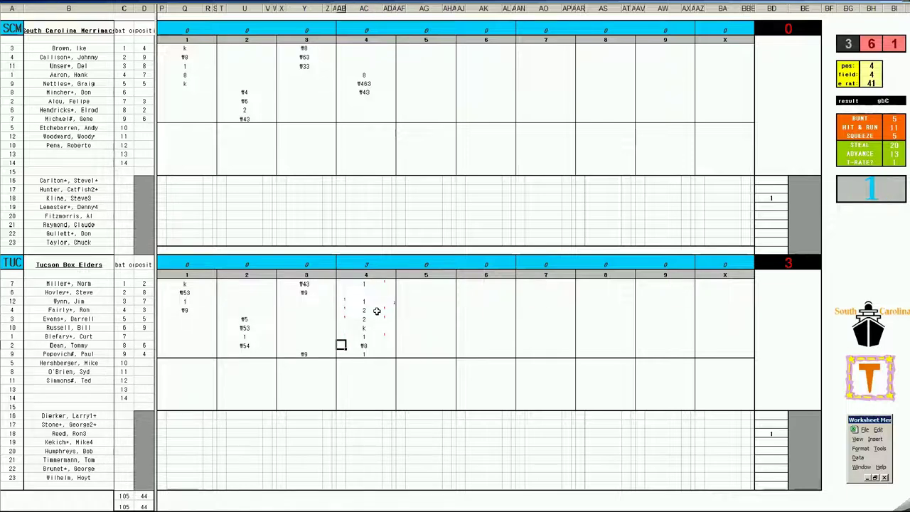
{"action": "key", "text": "Up"}
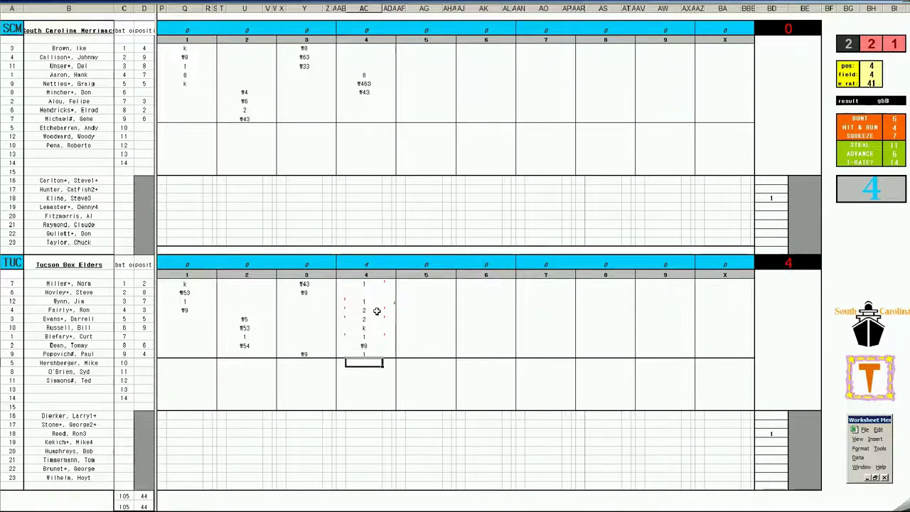
{"action": "type", "text": "#64"}
- Set pos 7 and field 1, and record a 7 flyout in South Carolina's inning-5 cell
{"action": "left_click", "coordinate": [409, 102]}
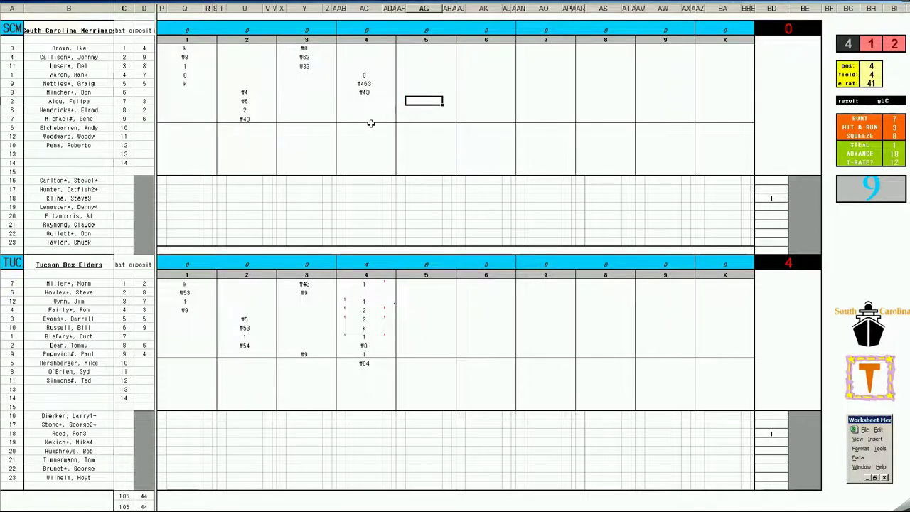
{"action": "type", "text": "7"}
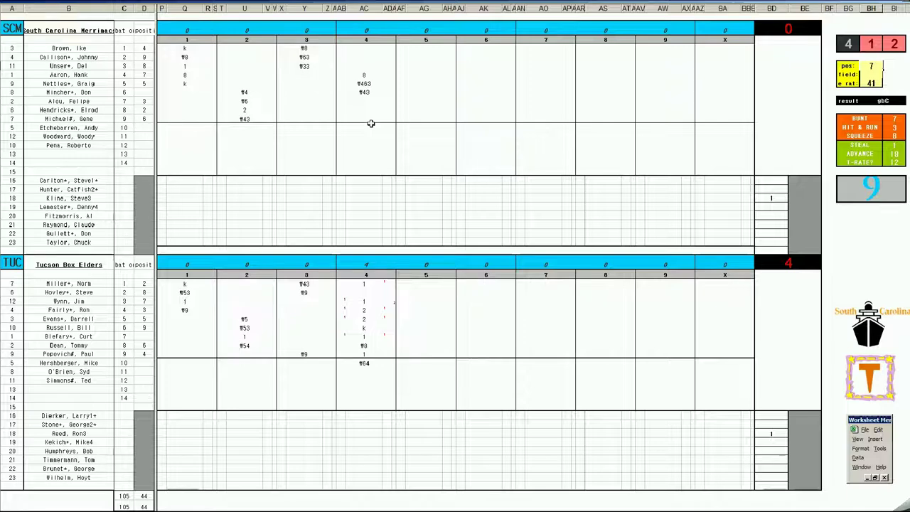
{"action": "key", "text": "Return"}
{"action": "type", "text": "1"}
{"action": "key", "text": "Return"}
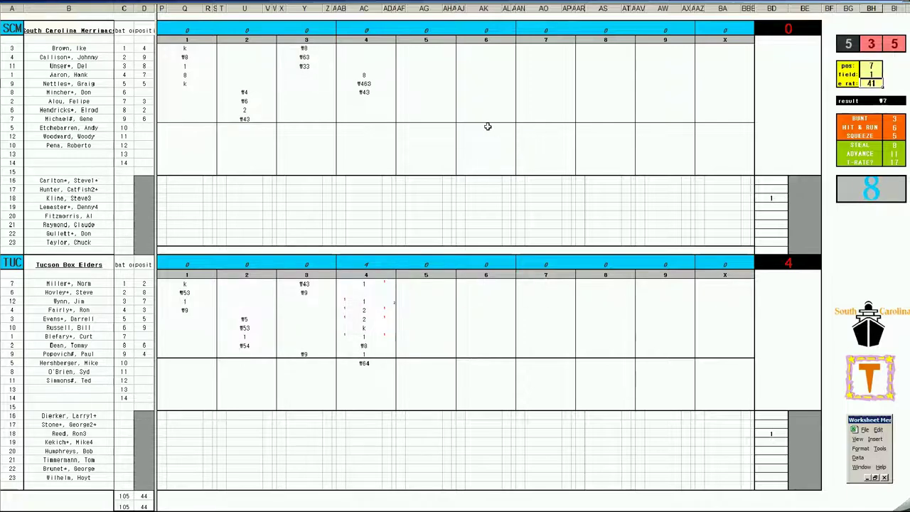
{"action": "left_click", "coordinate": [417, 101]}
{"action": "type", "text": "7"}
{"action": "key", "text": "Return"}
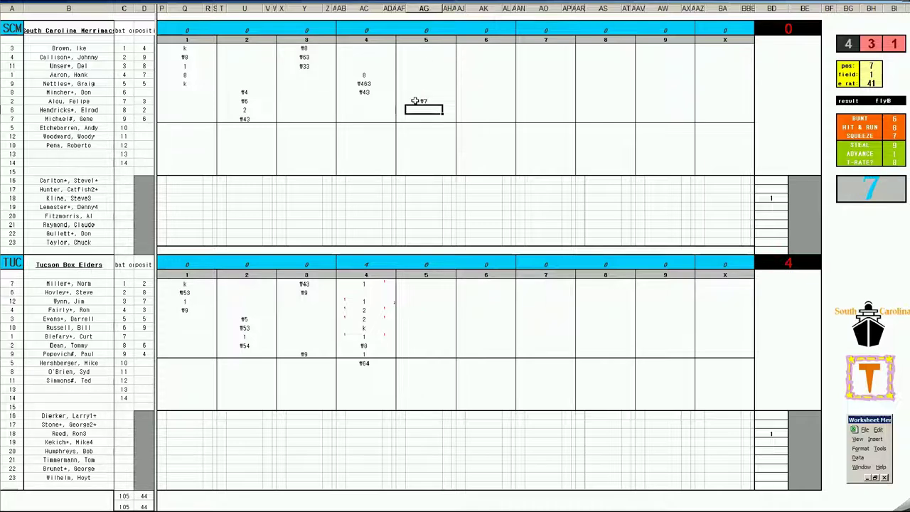
- Set the play panel to pos 8, field 3 and e rat 5
{"action": "type", "text": "8"}
{"action": "key", "text": "Return"}
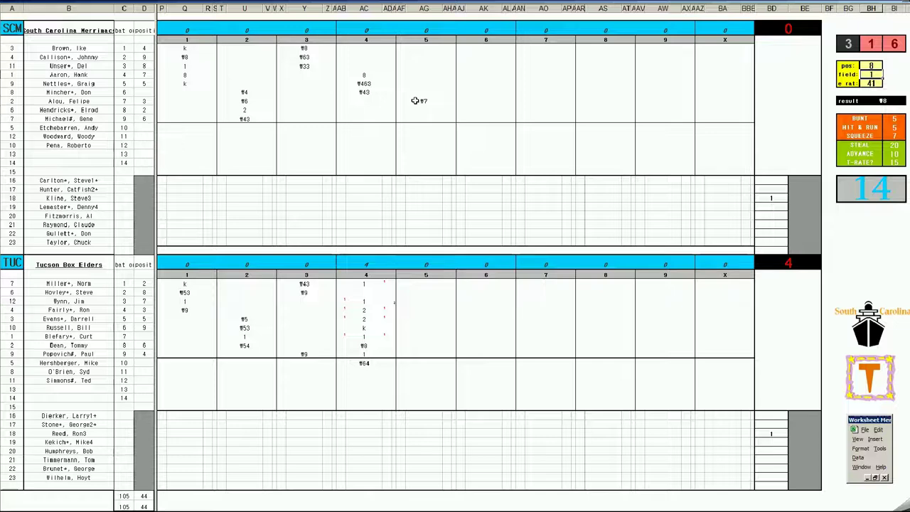
{"action": "type", "text": "3"}
{"action": "key", "text": "Return"}
{"action": "type", "text": "5"}
{"action": "key", "text": "Return"}
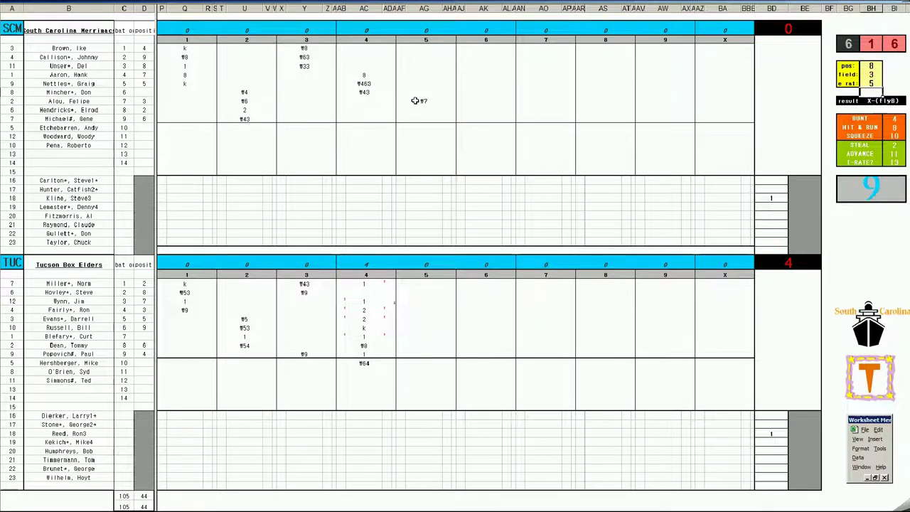
- Score #8 and #6 for South Carolina's eighth and ninth batters in inning 5
{"action": "left_click", "coordinate": [421, 109]}
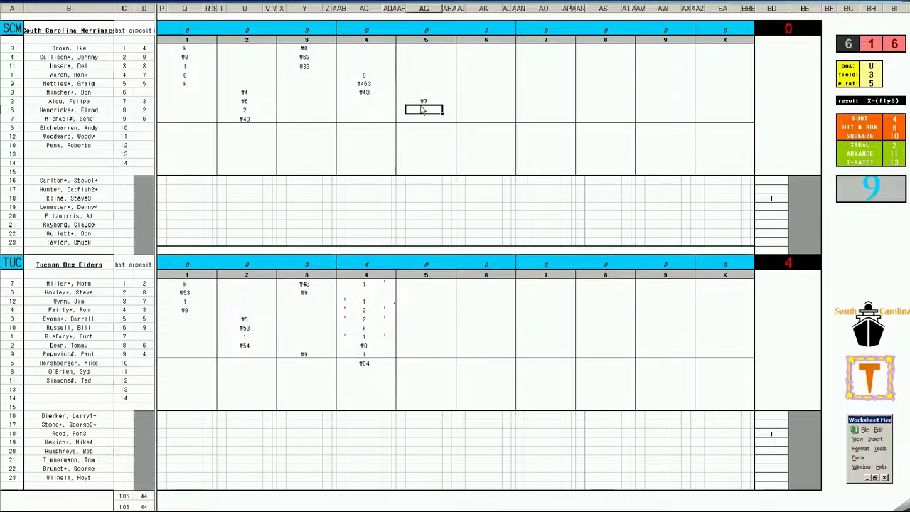
{"action": "type", "text": "#8"}
{"action": "key", "text": "Return"}
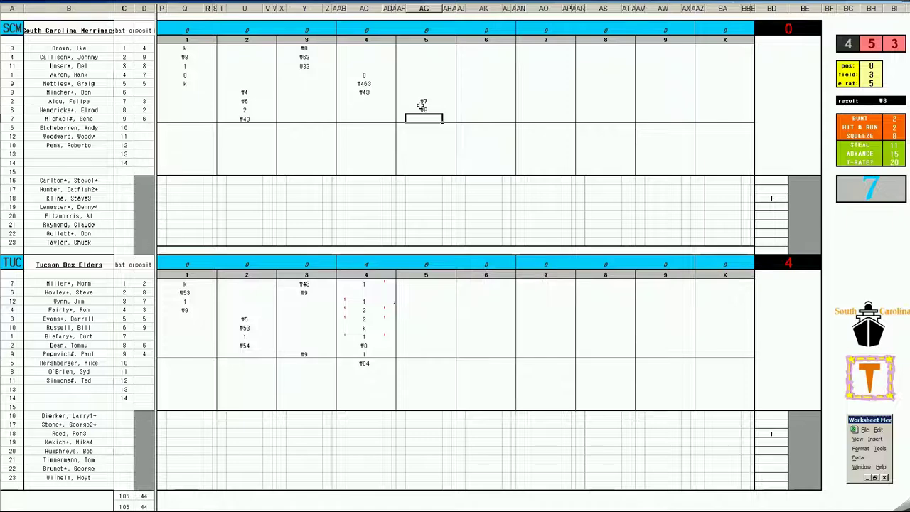
{"action": "type", "text": "#6"}
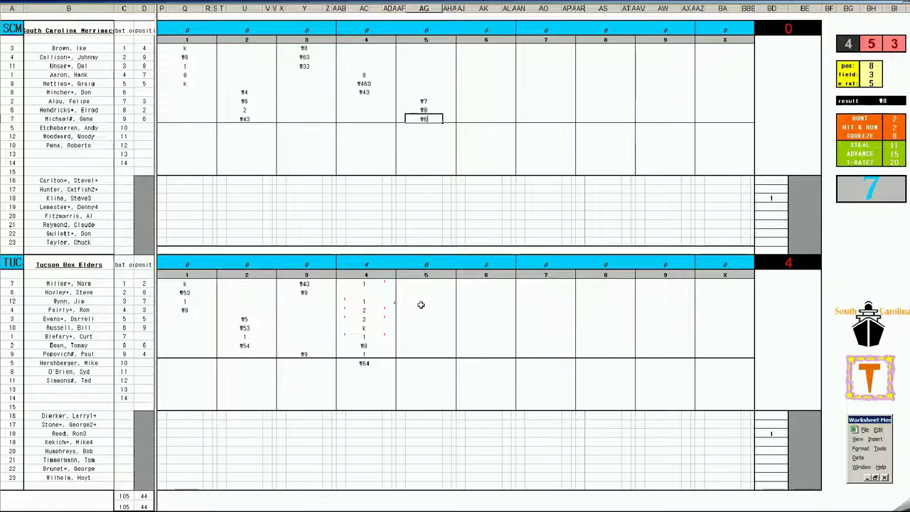
- Enter #4, #43 and #33 down Tucson's inning-5 column starting at batter 3
{"action": "left_click", "coordinate": [421, 304]}
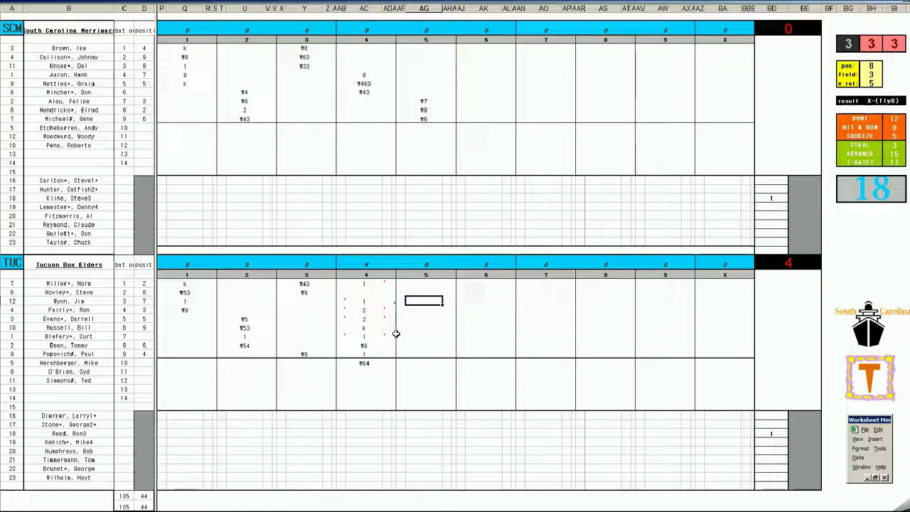
{"action": "type", "text": "#4"}
{"action": "key", "text": "Return"}
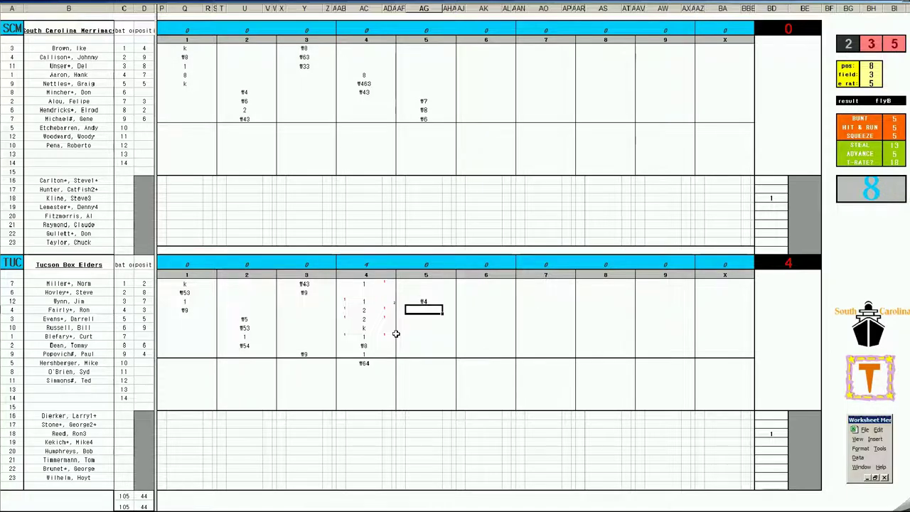
{"action": "type", "text": "#43"}
{"action": "key", "text": "Return"}
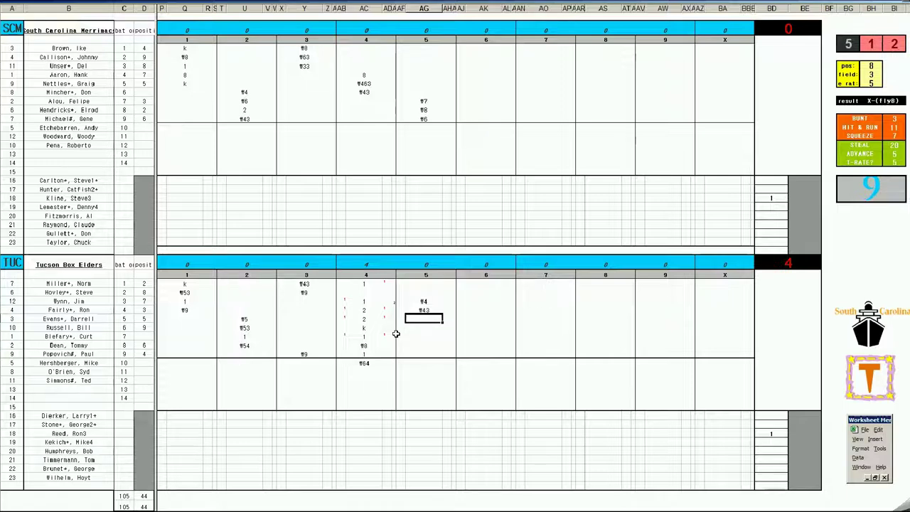
{"action": "type", "text": "#33"}
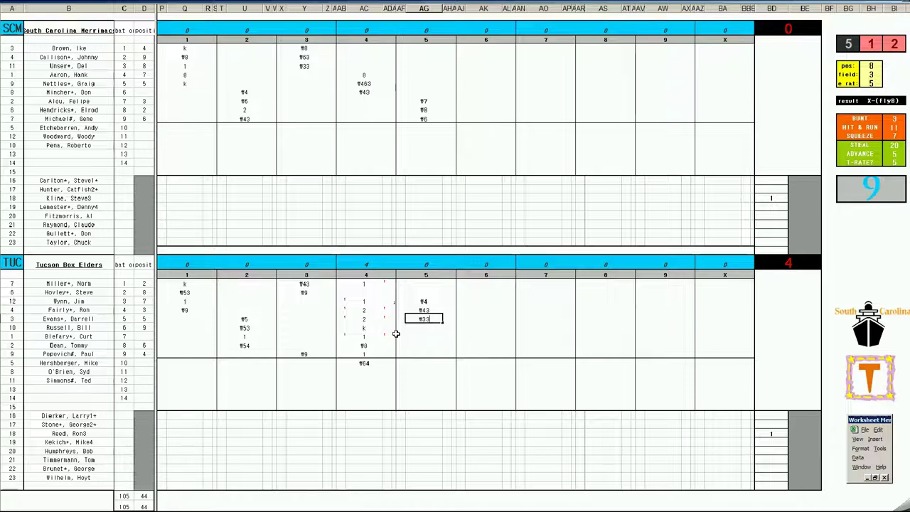
- Enter three consecutive #4 outs in South Carolina's inning-6 column, batters 1 to 3
{"action": "left_click", "coordinate": [483, 48]}
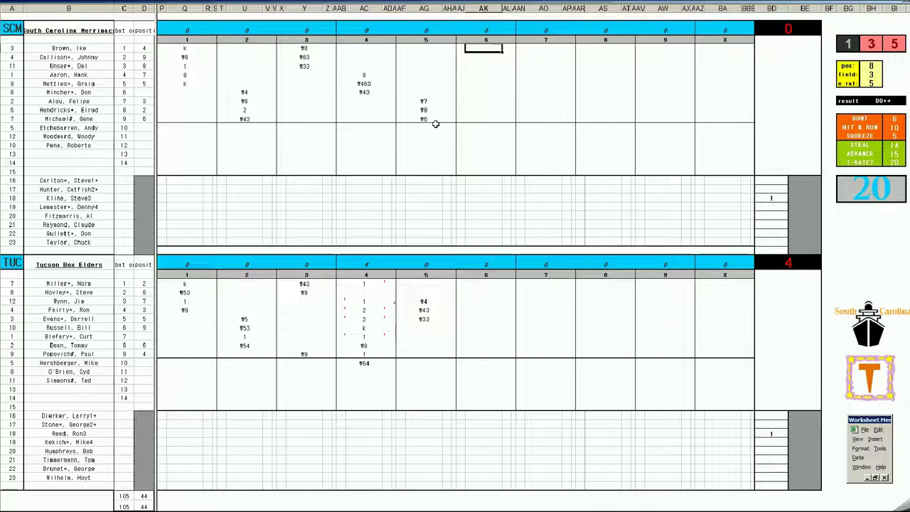
{"action": "type", "text": "#4"}
{"action": "key", "text": "Return"}
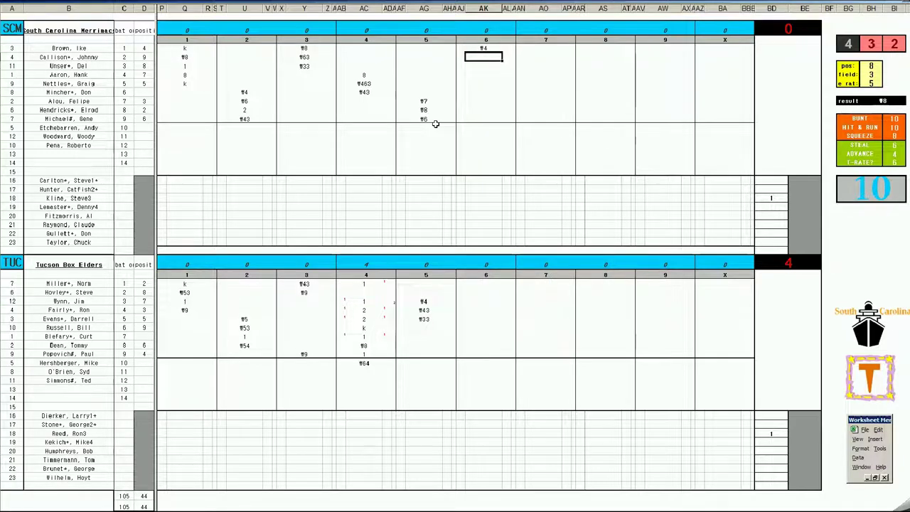
{"action": "type", "text": "#4"}
{"action": "key", "text": "Return"}
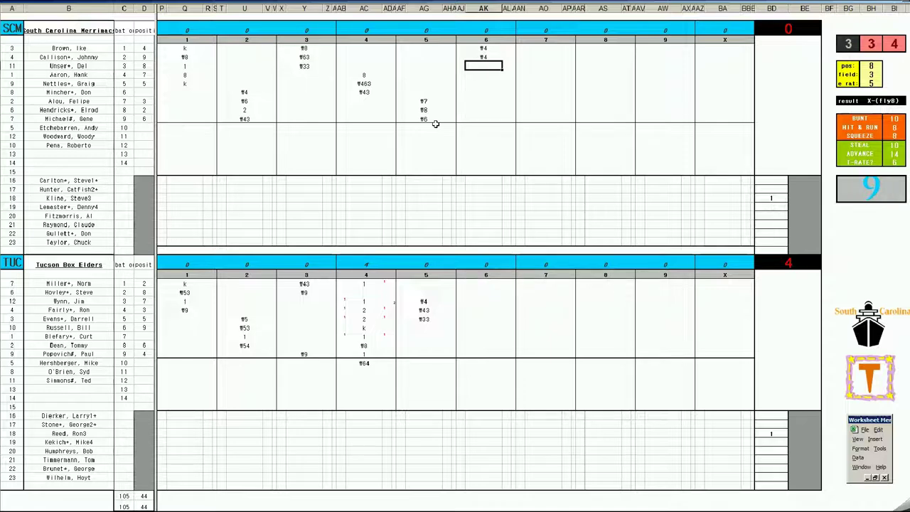
{"action": "type", "text": "#4"}
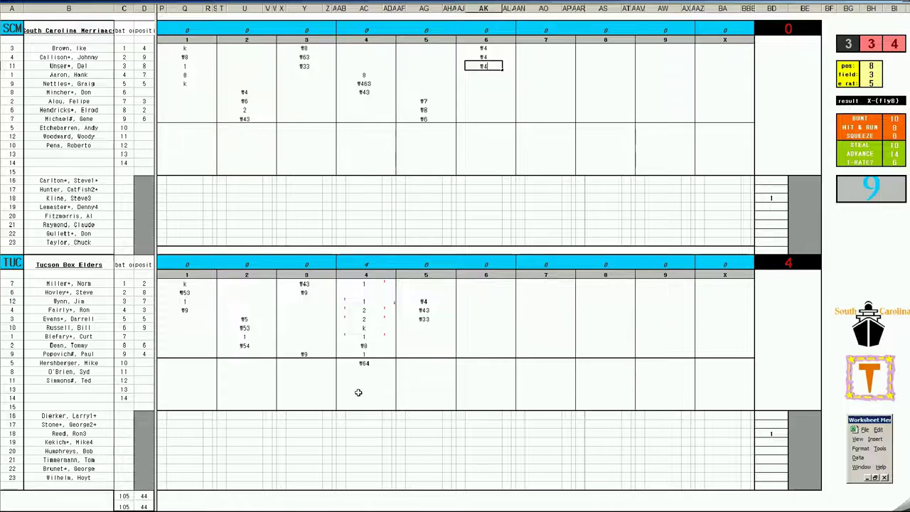
- Enter 1 and k for Tucson's sixth and seventh batters in inning 6
{"action": "left_click", "coordinate": [473, 327]}
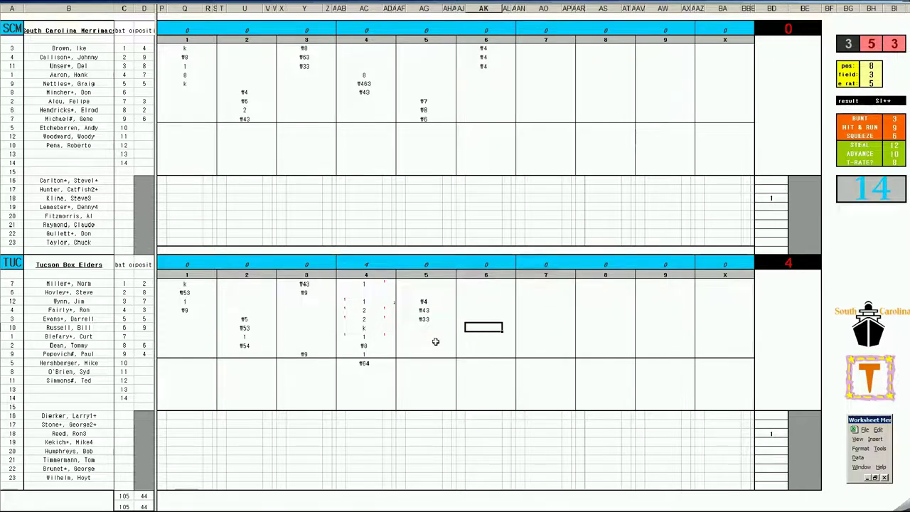
{"action": "type", "text": "1"}
{"action": "key", "text": "Return"}
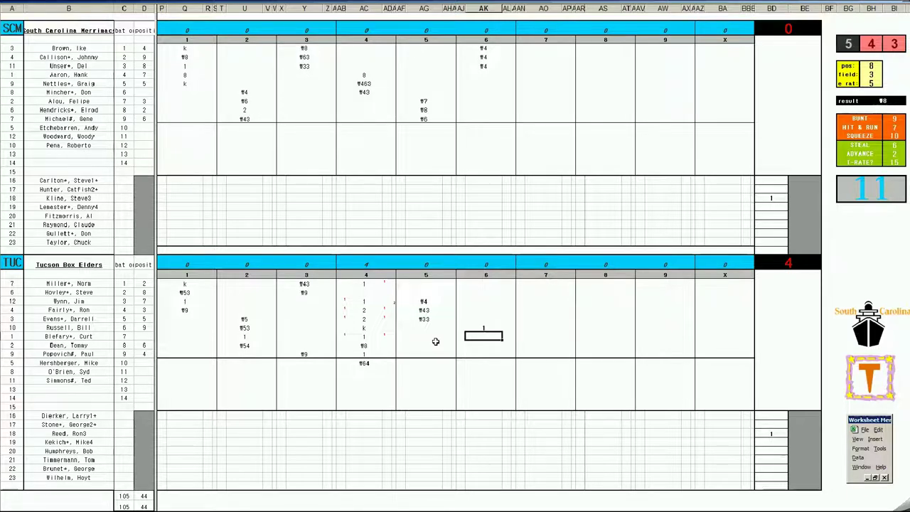
{"action": "key", "text": "Up"}
{"action": "key", "text": "Right"}
{"action": "key", "text": "Return"}
{"action": "key", "text": "Left"}
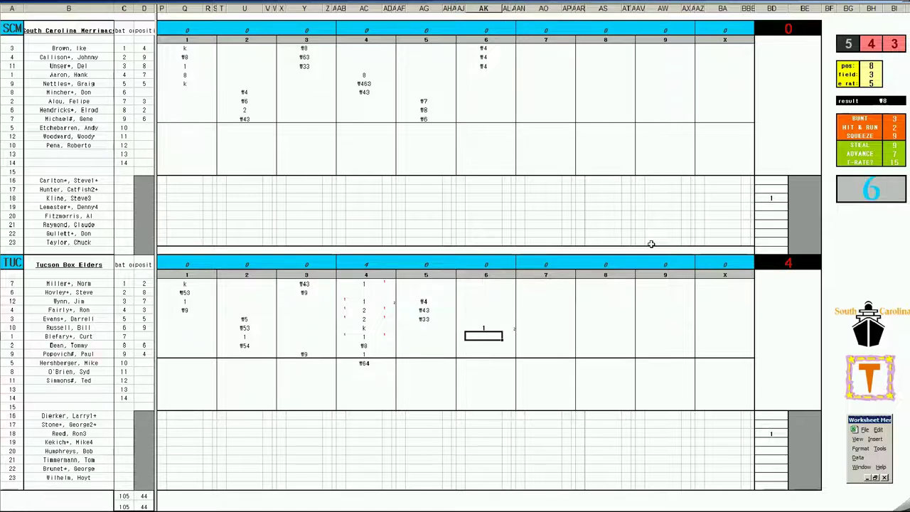
{"action": "type", "text": "k"}
{"action": "key", "text": "Return"}
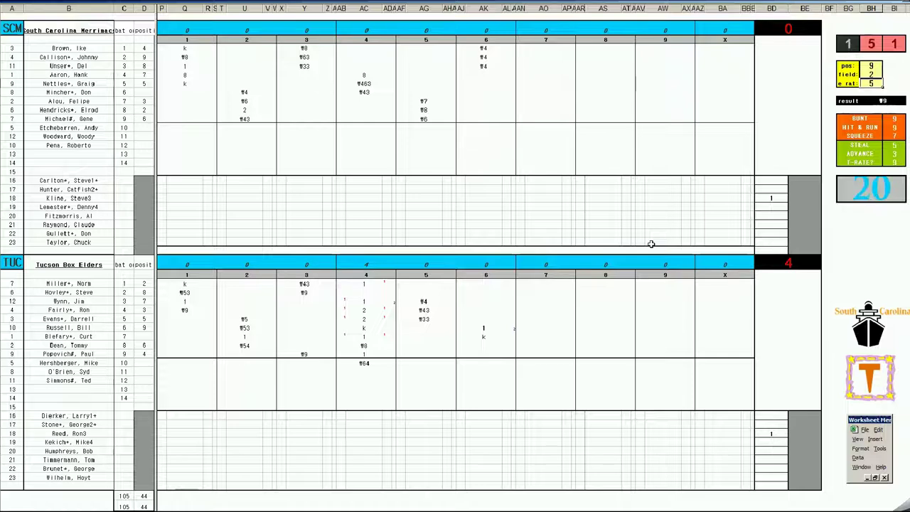
- Enter 1 for Tucson's ninth batter and mark r in their inning-6 pitching grid
{"action": "left_click", "coordinate": [487, 345]}
{"action": "key", "text": "Return"}
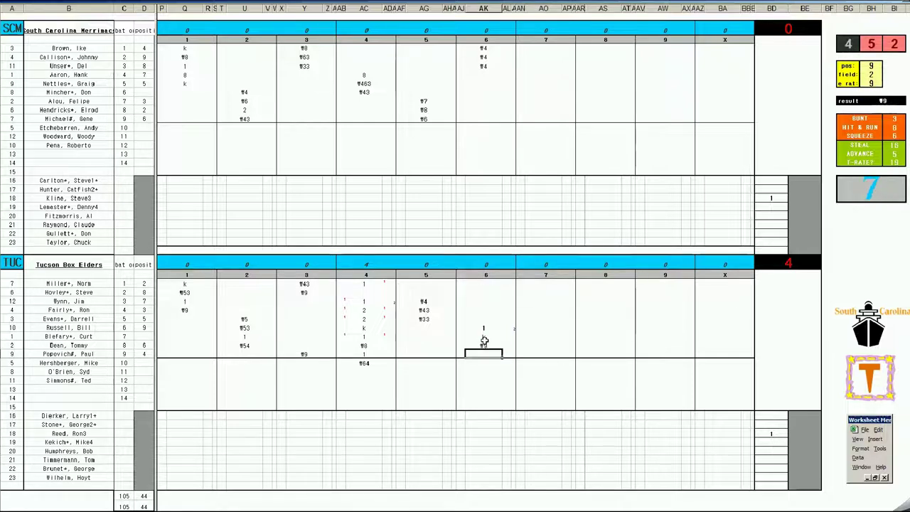
{"action": "type", "text": "1"}
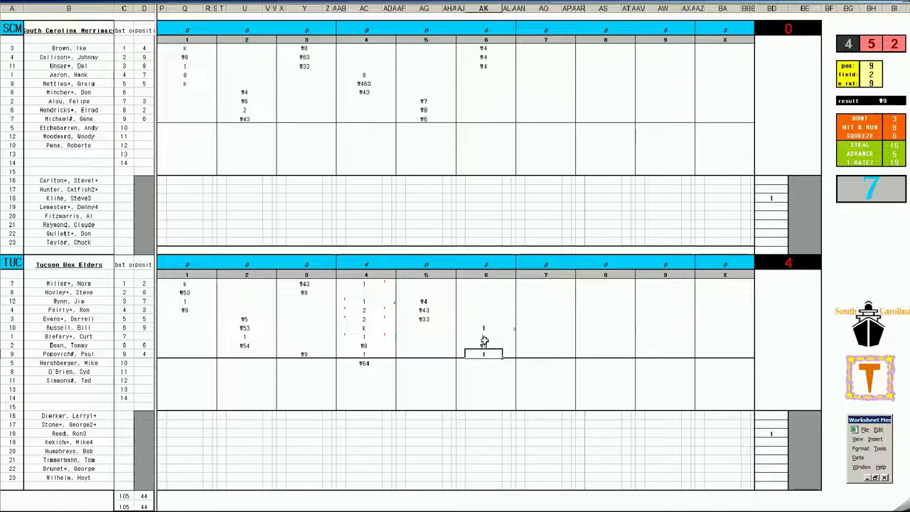
{"action": "key", "text": "Return"}
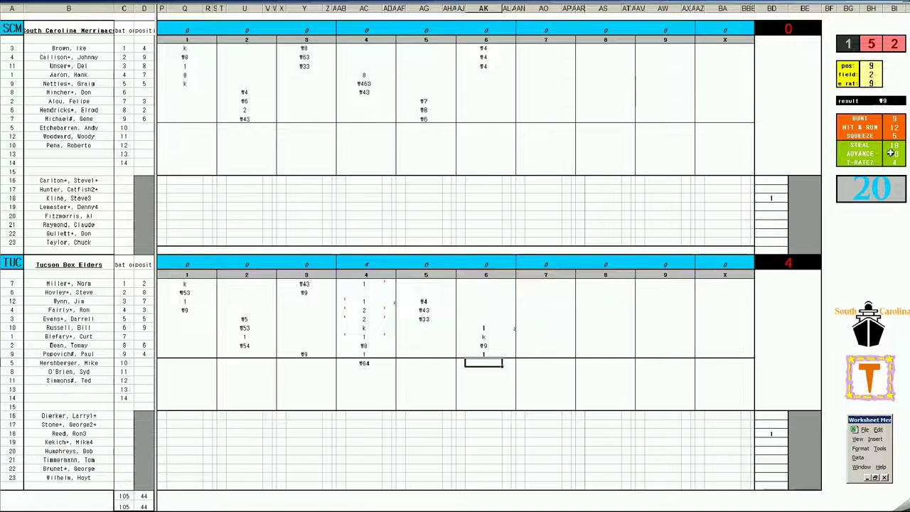
{"action": "left_click", "coordinate": [484, 417]}
{"action": "type", "text": "r"}
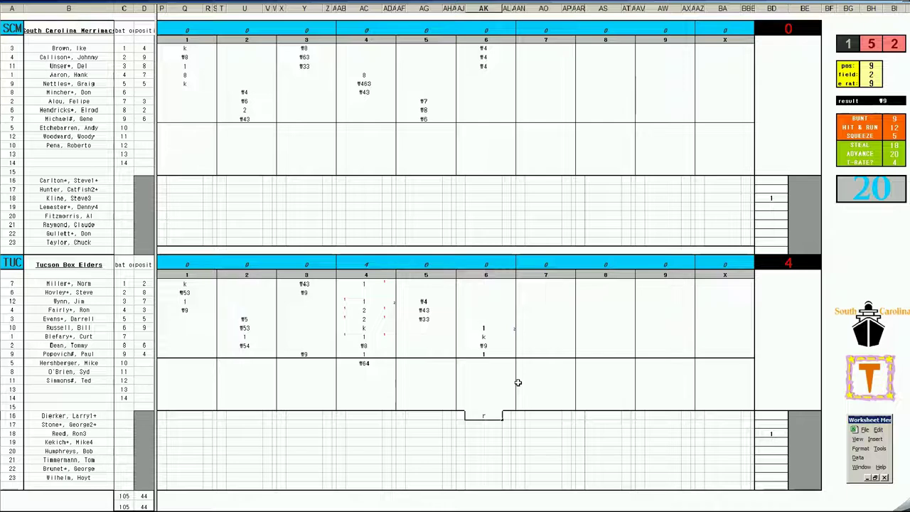
- Record k, 4 and 4 in South Carolina's inning-7 column for batters four to six
{"action": "left_click", "coordinate": [531, 74]}
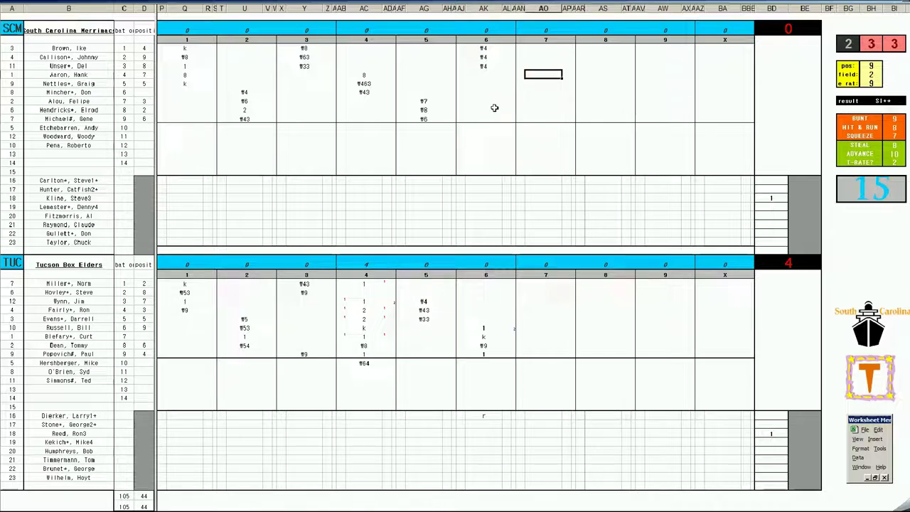
{"action": "type", "text": "k"}
{"action": "key", "text": "Return"}
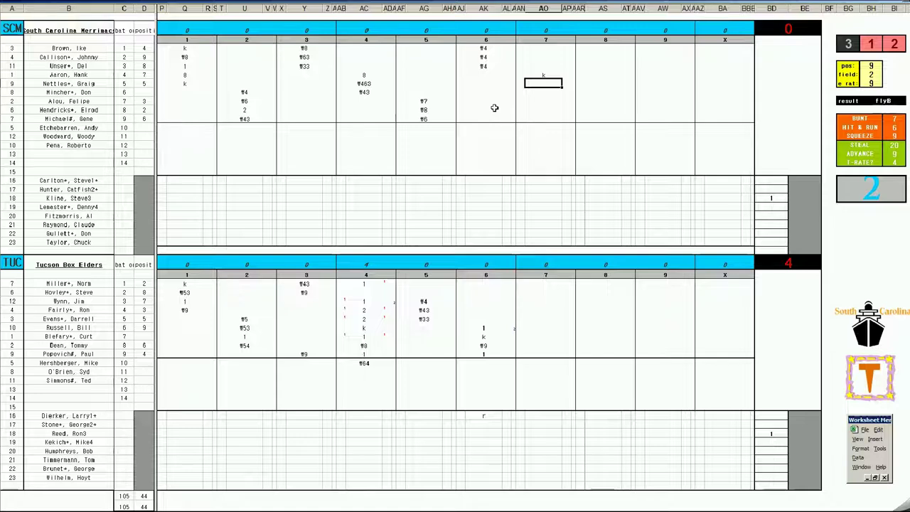
{"action": "key", "text": "Return"}
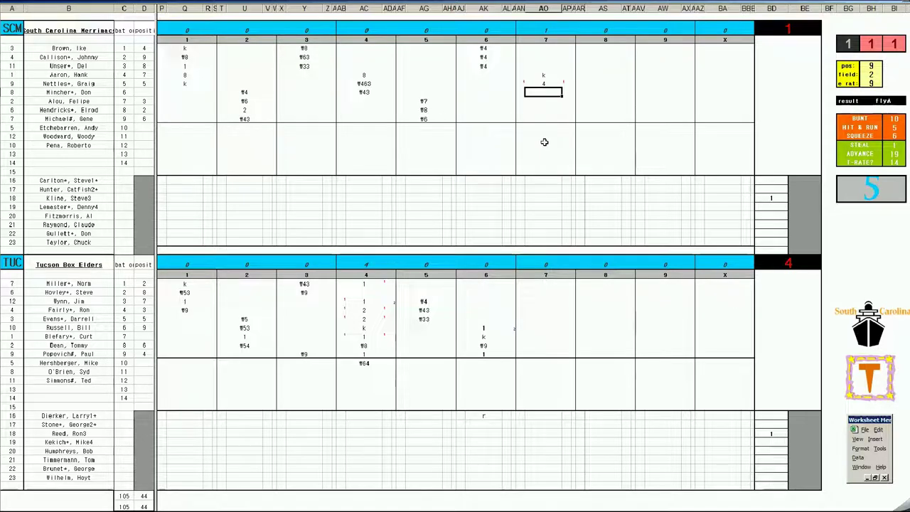
{"action": "type", "text": "4"}
{"action": "key", "text": "Return"}
{"action": "key", "text": "Left"}
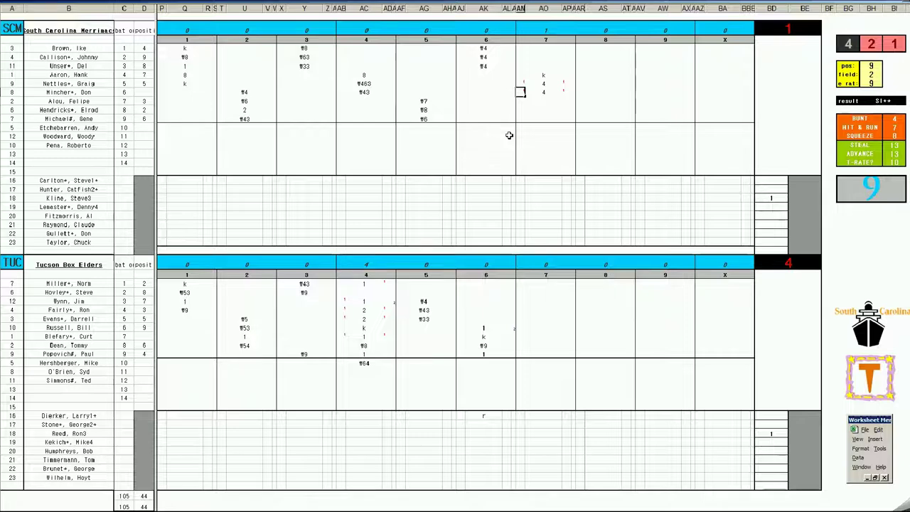
- Score #8 for South Carolina's seventh batter in inning 7 and begin #6 for the next
{"action": "left_click", "coordinate": [544, 101]}
{"action": "type", "text": "#8"}
{"action": "key", "text": "Return"}
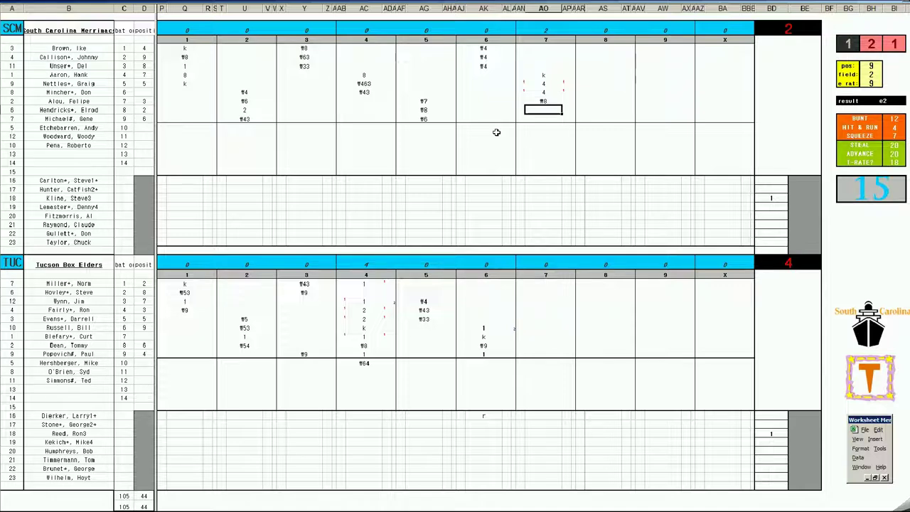
{"action": "type", "text": "#6"}
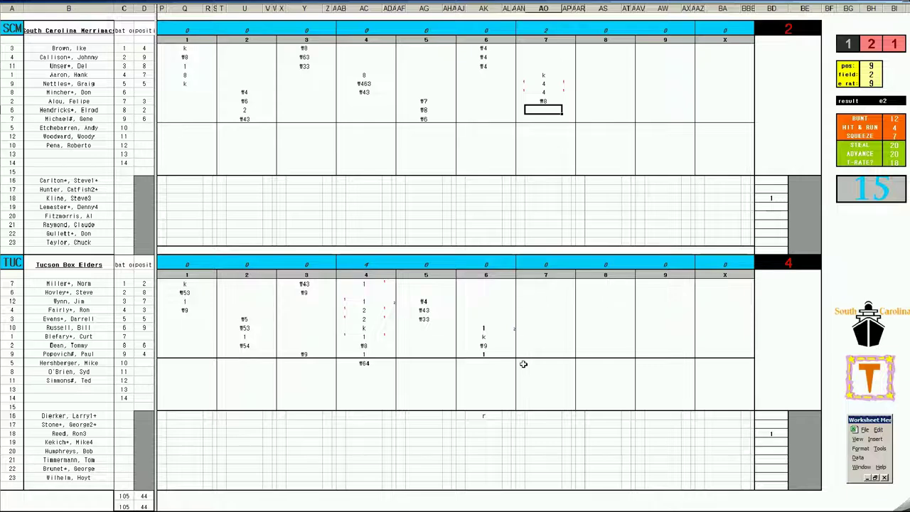
- Enter #6, #9 and 2 in Tucson's seventh-inning cells
{"action": "left_click", "coordinate": [539, 380]}
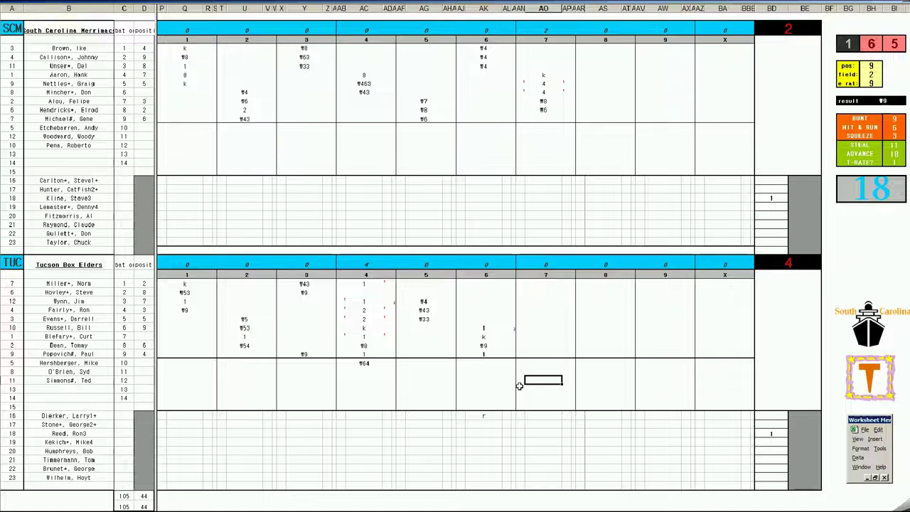
{"action": "type", "text": "#6"}
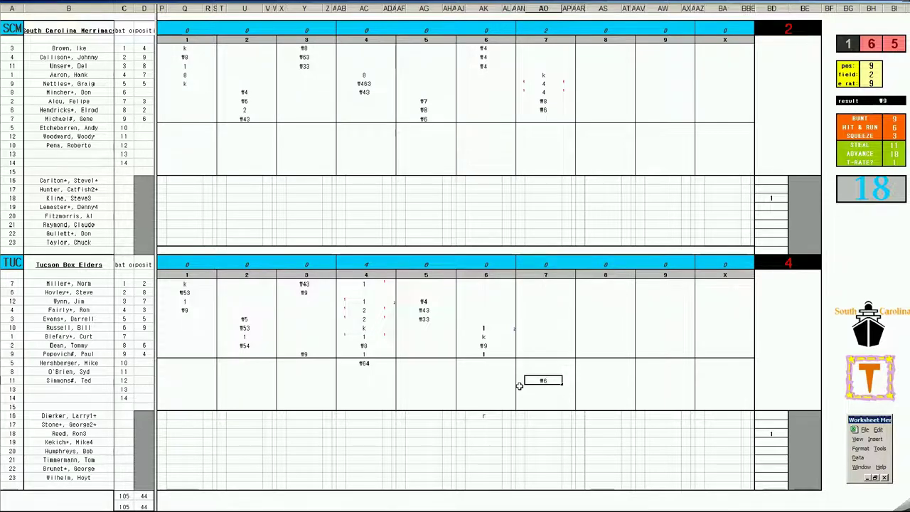
{"action": "key", "text": "Up"}
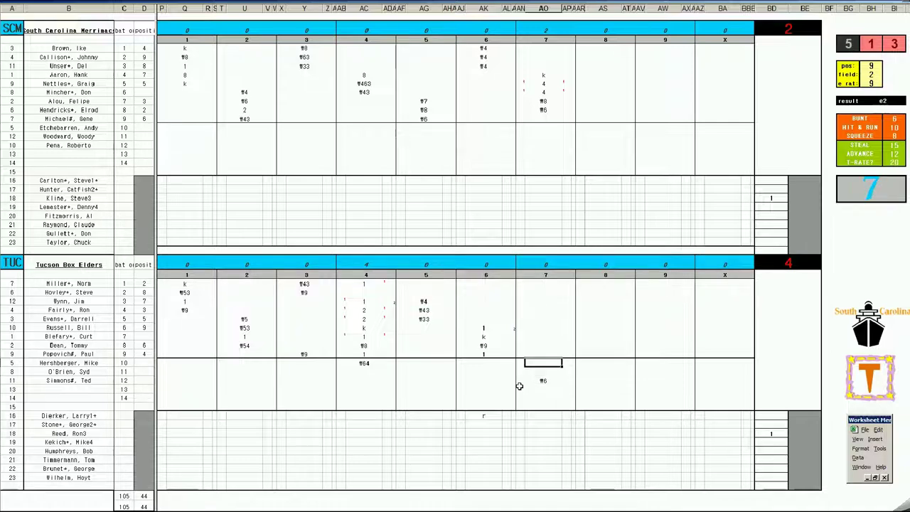
{"action": "type", "text": "#9"}
{"action": "key", "text": "Up"}
{"action": "key", "text": "Up"}
{"action": "key", "text": "Up"}
{"action": "key", "text": "Up"}
{"action": "key", "text": "Up"}
{"action": "key", "text": "Up"}
{"action": "key", "text": "Down"}
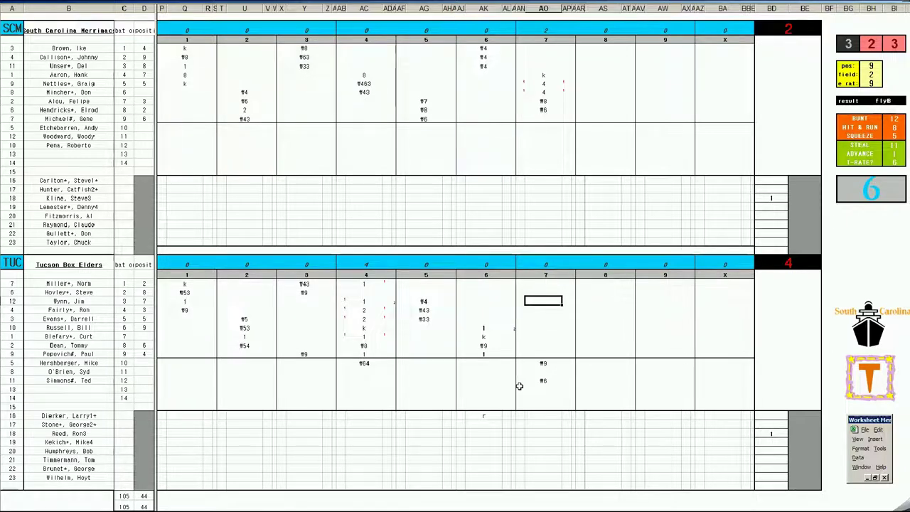
{"action": "type", "text": "2"}
{"action": "key", "text": "Return"}
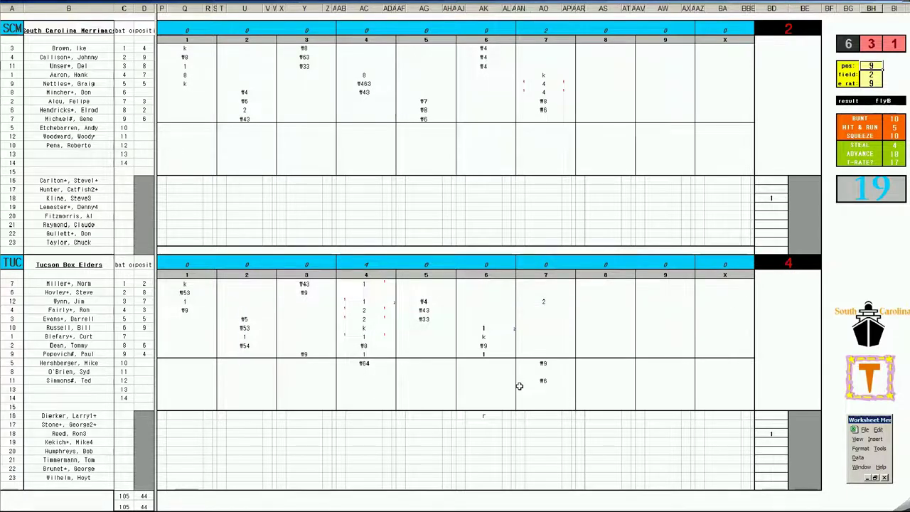
- Set the panel to position 2, field 4, error rating 5, then type fp2 below the 2
{"action": "type", "text": "2"}
{"action": "key", "text": "Return"}
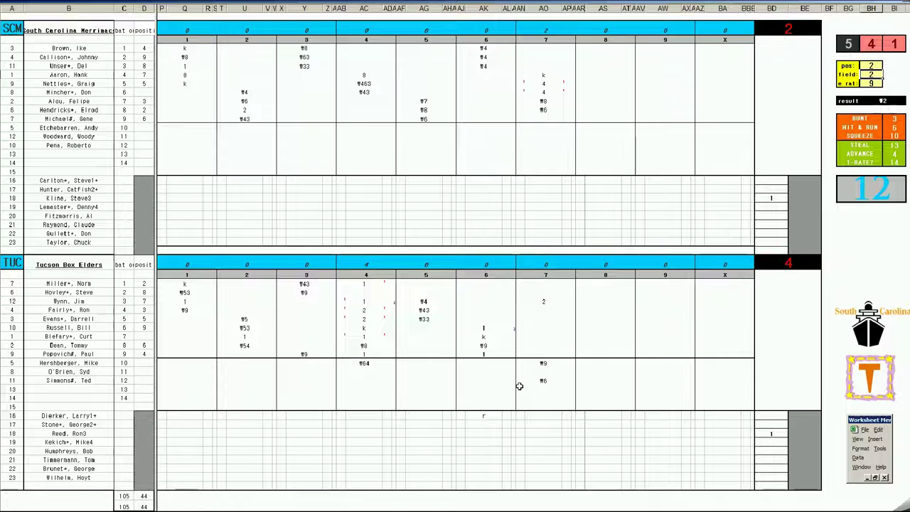
{"action": "type", "text": "4"}
{"action": "key", "text": "Return"}
{"action": "type", "text": "5"}
{"action": "key", "text": "Return"}
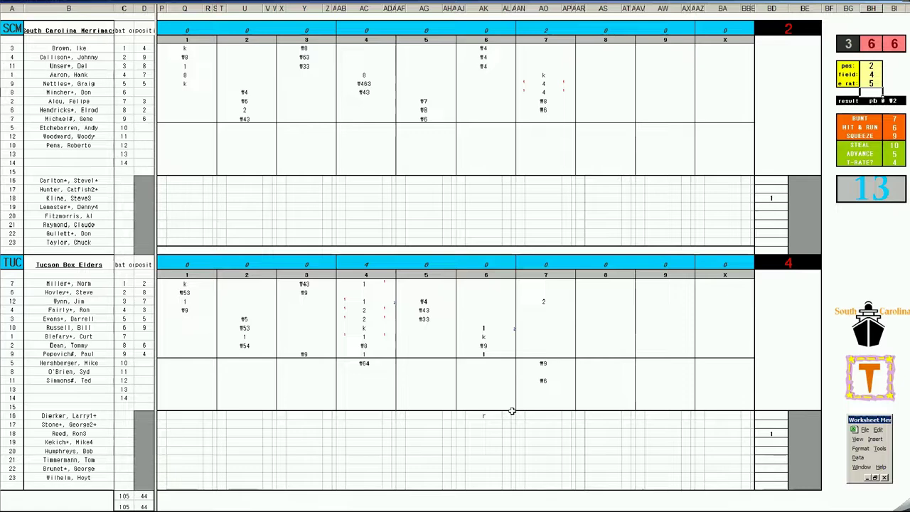
{"action": "left_click", "coordinate": [538, 311]}
{"action": "type", "text": "fp2"}
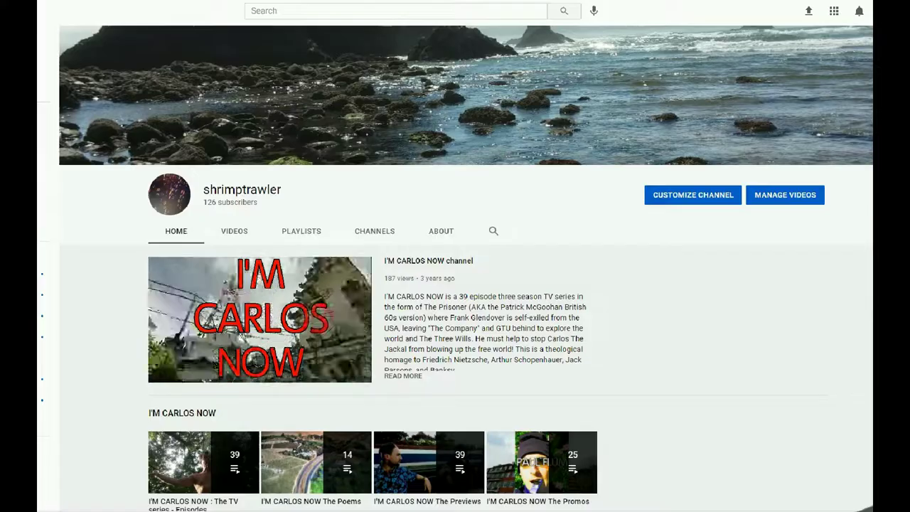
{"action": "scroll", "coordinate": [455, 284], "scroll_direction": "down", "scroll_amount": 2}
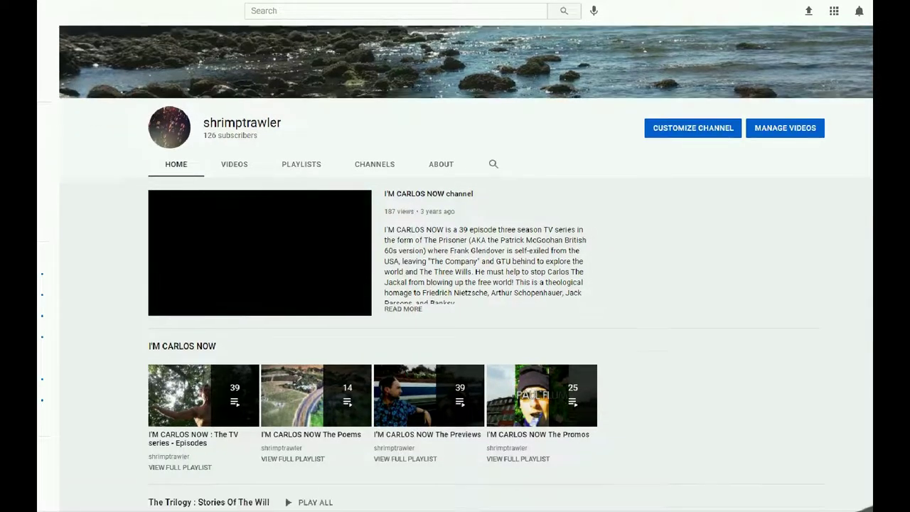
{"action": "scroll", "coordinate": [455, 285], "scroll_direction": "down", "scroll_amount": 1}
{"action": "scroll", "coordinate": [455, 284], "scroll_direction": "down", "scroll_amount": 1}
{"action": "scroll", "coordinate": [455, 284], "scroll_direction": "down", "scroll_amount": 1}
{"action": "scroll", "coordinate": [455, 285], "scroll_direction": "down", "scroll_amount": 1}
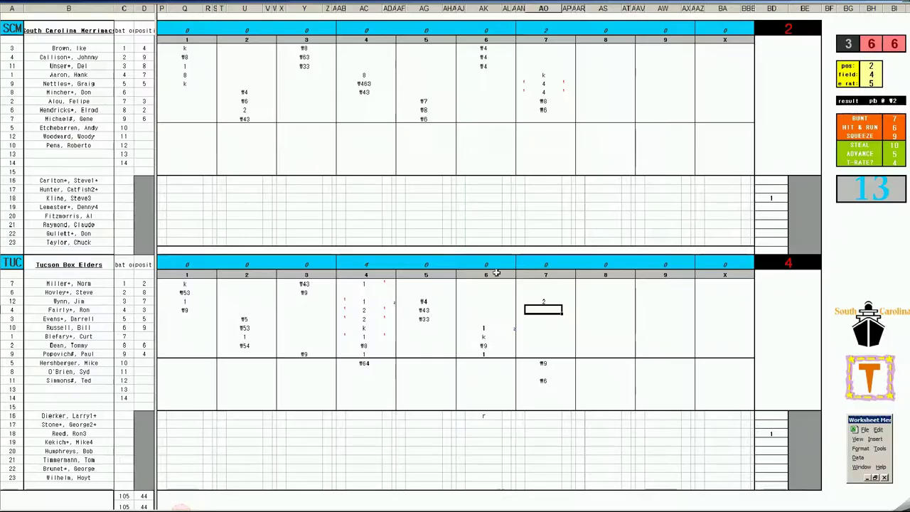
- Enter #9 and #6 in South Carolina's eighth-inning cells
{"action": "left_click", "coordinate": [599, 119]}
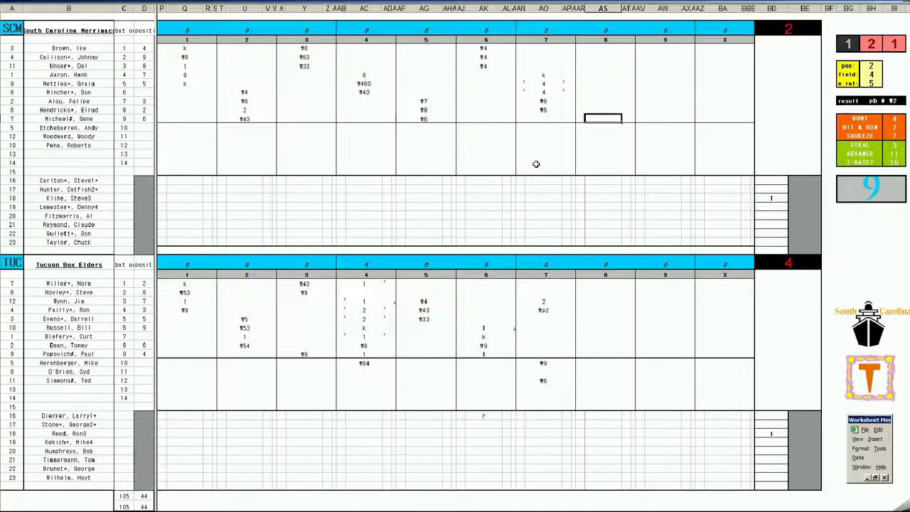
{"action": "type", "text": "#9"}
{"action": "key", "text": "Up"}
{"action": "key", "text": "Up"}
{"action": "key", "text": "Up"}
{"action": "key", "text": "Up"}
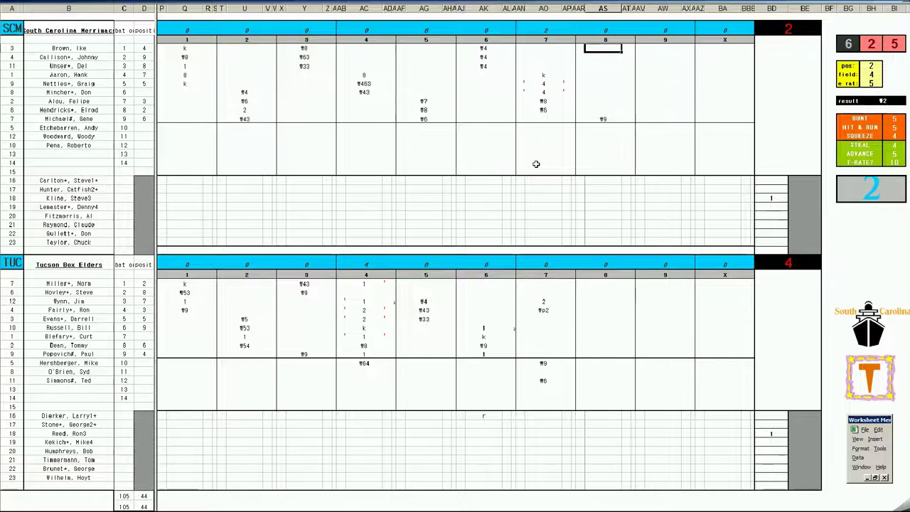
{"action": "type", "text": "#6"}
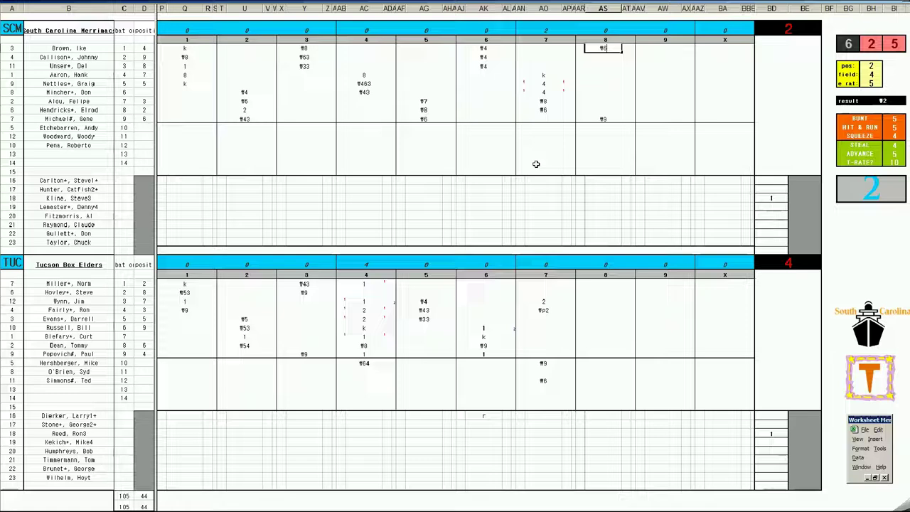
{"action": "key", "text": "Return"}
- Add 8 for the next batter and confirm position 2 in the play panel
{"action": "type", "text": "8"}
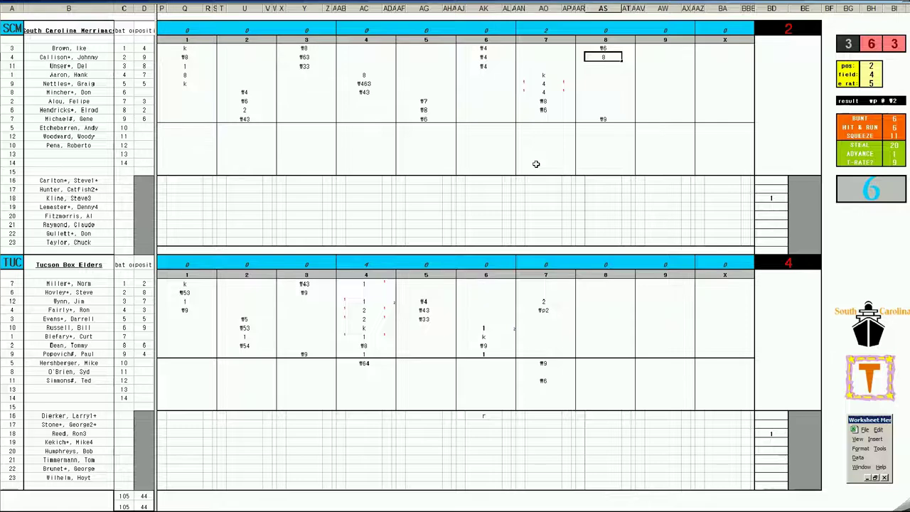
{"action": "key", "text": "Return"}
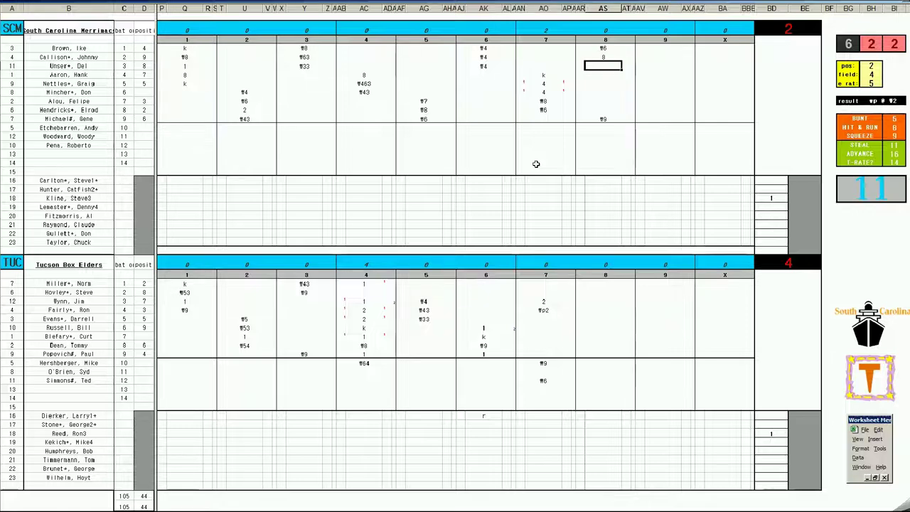
{"action": "key", "text": "Tab"}
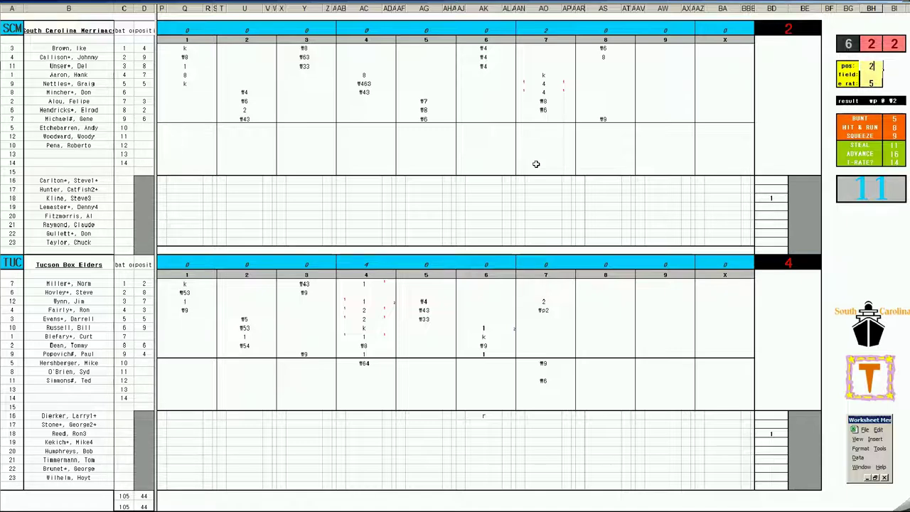
{"action": "key", "text": "Return"}
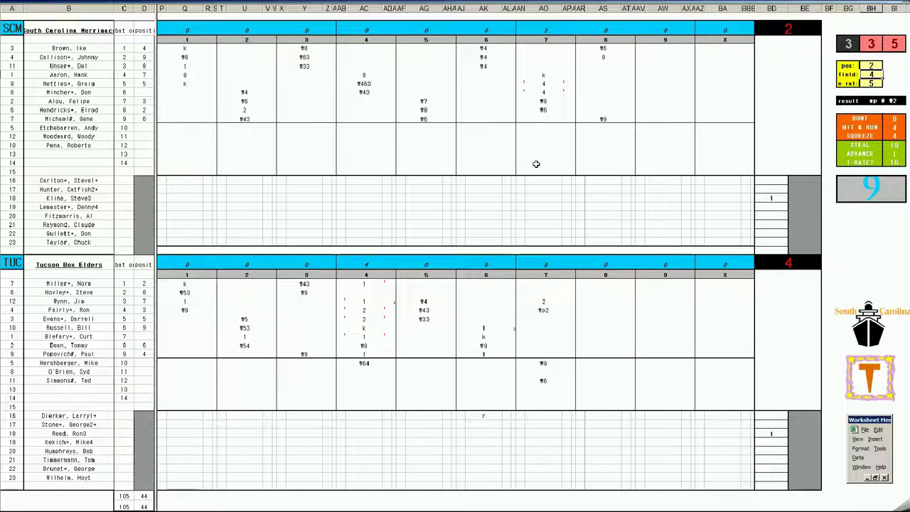
{"action": "left_click", "coordinate": [601, 66]}
{"action": "type", "text": "¶2"}
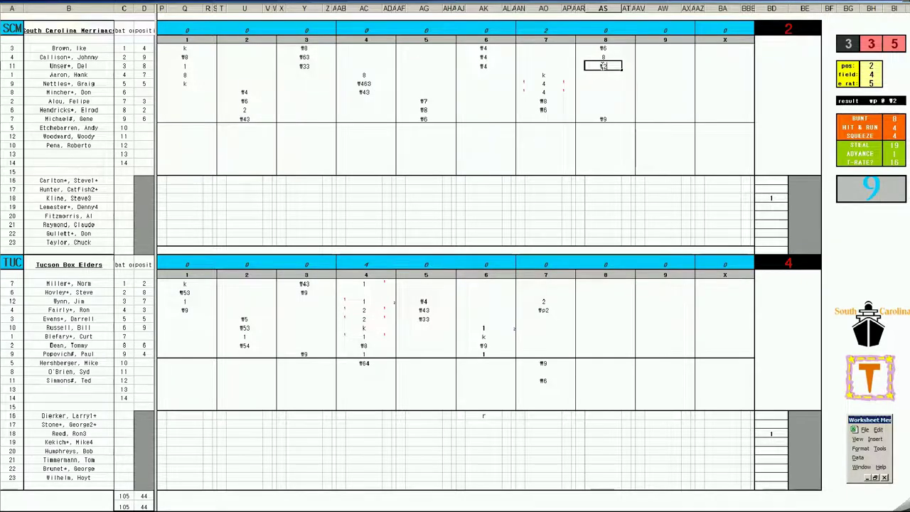
- Put 8 in South Carolina's pitching stats and log Tucson's eighth-inning 1 with pos 8, field 2, e rat 7
{"action": "left_click", "coordinate": [805, 201]}
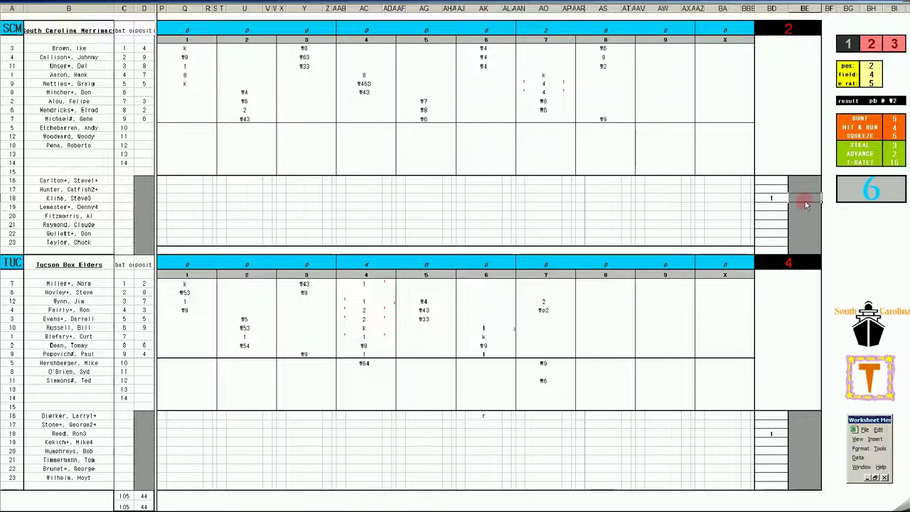
{"action": "left_click", "coordinate": [805, 201]}
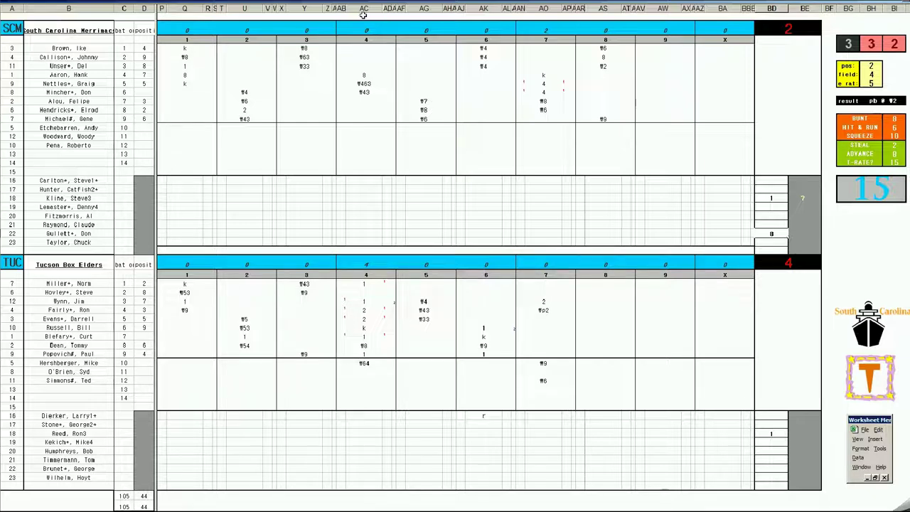
{"action": "left_click", "coordinate": [599, 372]}
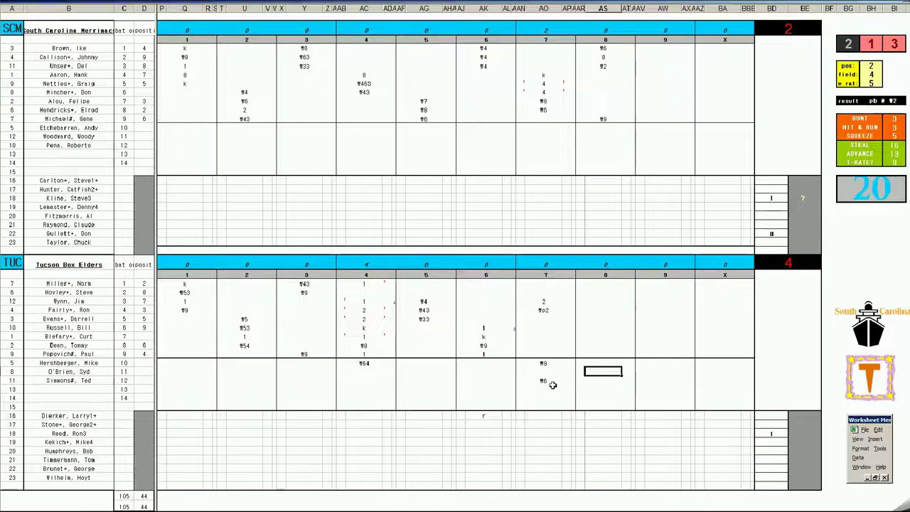
{"action": "type", "text": "1"}
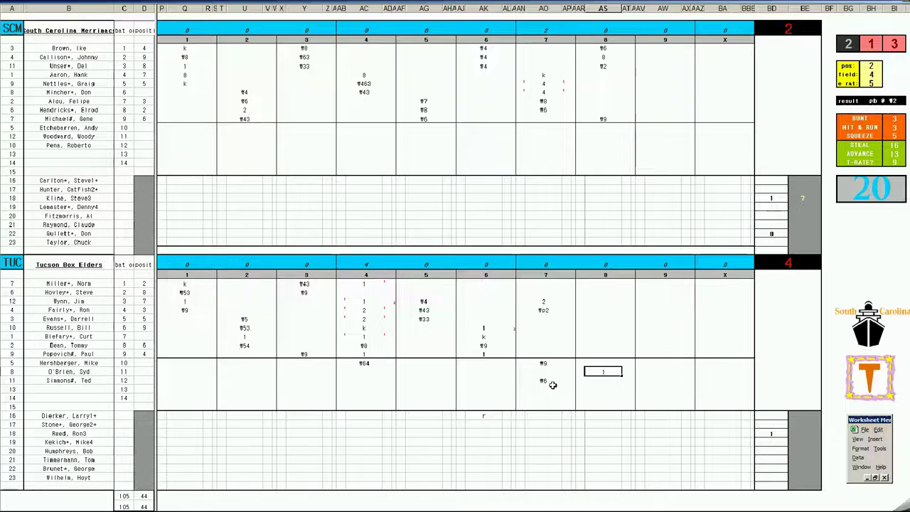
{"action": "key", "text": "Up"}
{"action": "key", "text": "Up"}
{"action": "key", "text": "Up"}
{"action": "key", "text": "Up"}
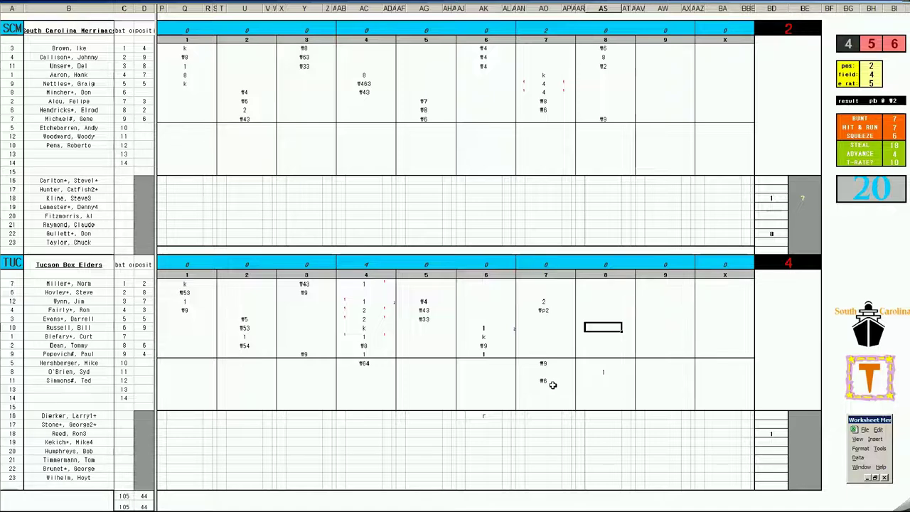
{"action": "type", "text": "8"}
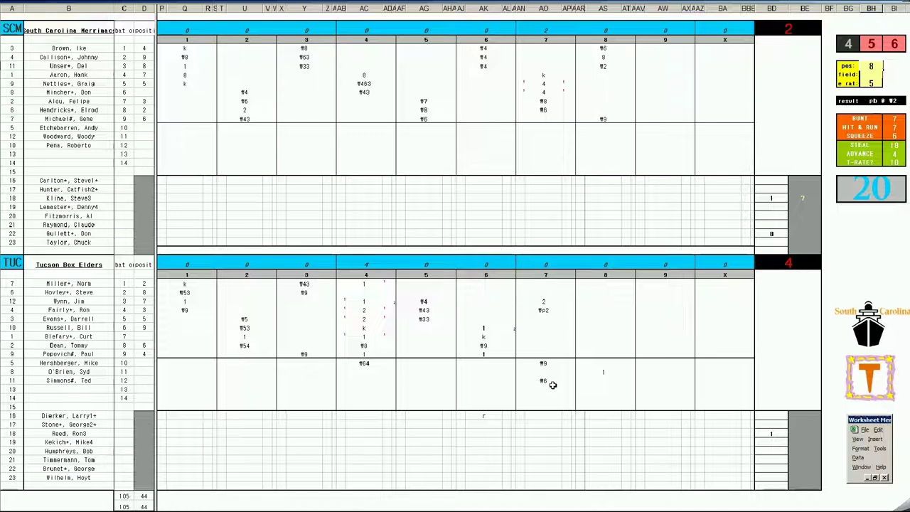
{"action": "key", "text": "Return"}
{"action": "type", "text": "2"}
{"action": "key", "text": "Return"}
{"action": "type", "text": "7"}
{"action": "key", "text": "Return"}
- Enter Tucson's eighth-inning plays #8, 1, #4 and #4 down the column
{"action": "left_click", "coordinate": [597, 326]}
{"action": "type", "text": "f8"}
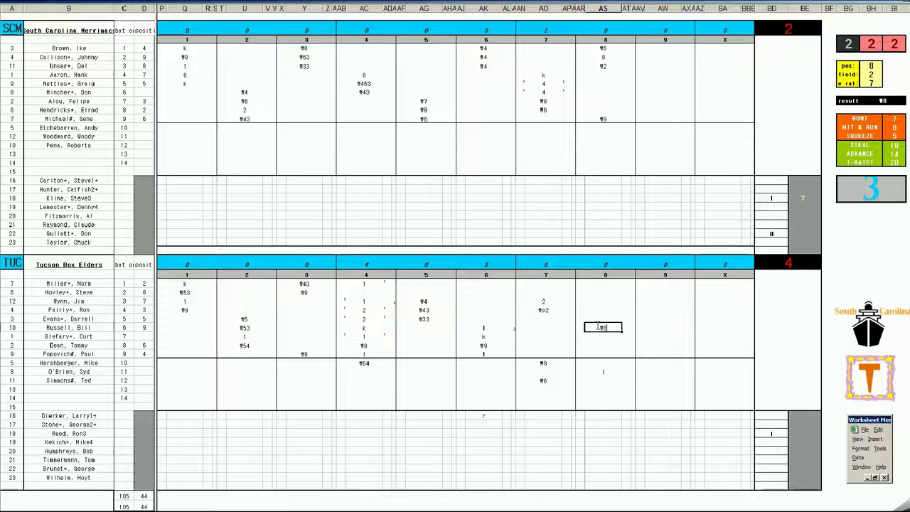
{"action": "key", "text": "Return"}
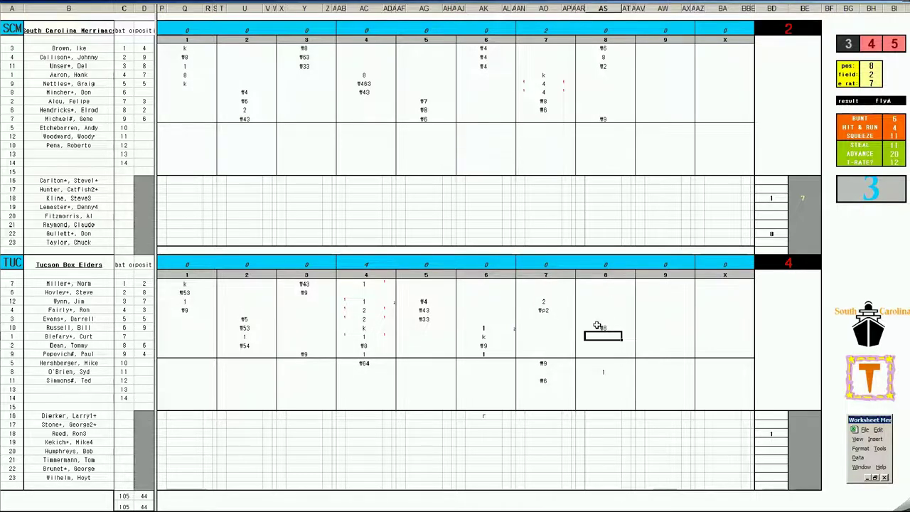
{"action": "type", "text": "1"}
{"action": "key", "text": "Return"}
{"action": "type", "text": "f4"}
{"action": "key", "text": "Return"}
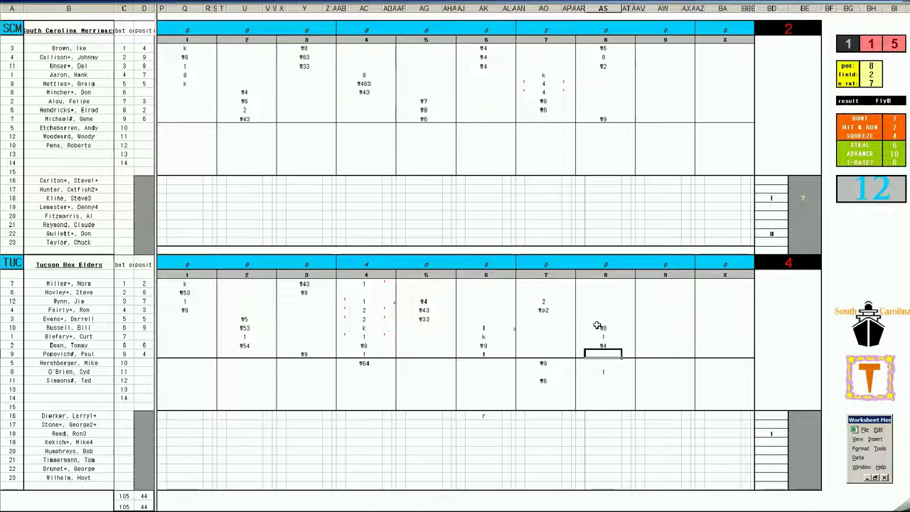
{"action": "type", "text": "f4"}
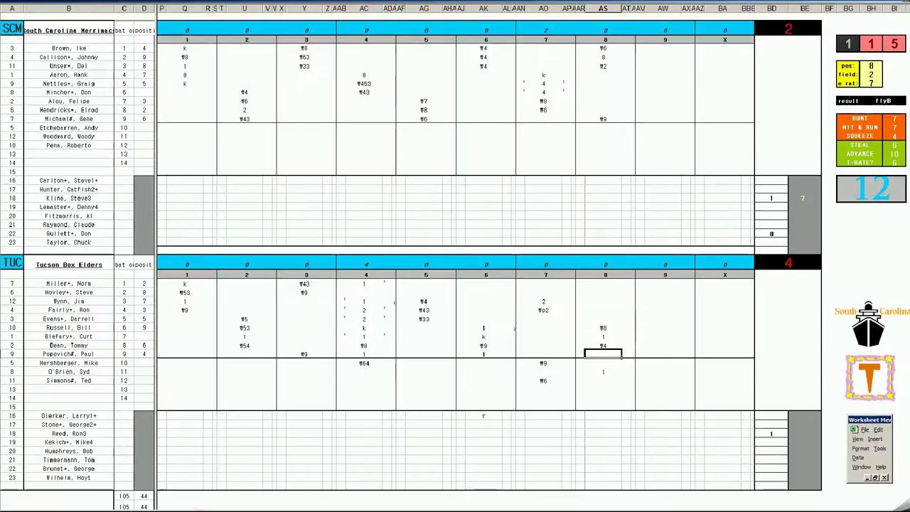
- Enter 8 in Tucson's row-18 pitching stats cell beside the existing 1
{"action": "left_click", "coordinate": [800, 434]}
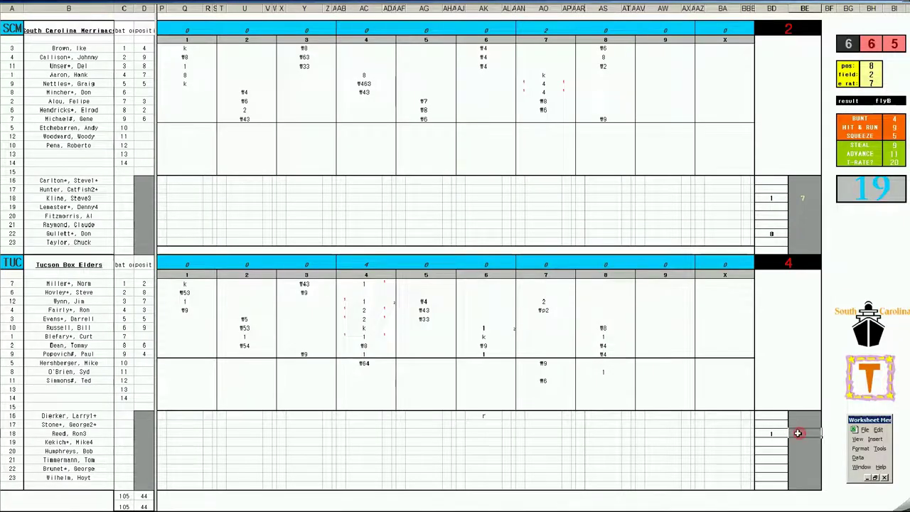
{"action": "type", "text": "8"}
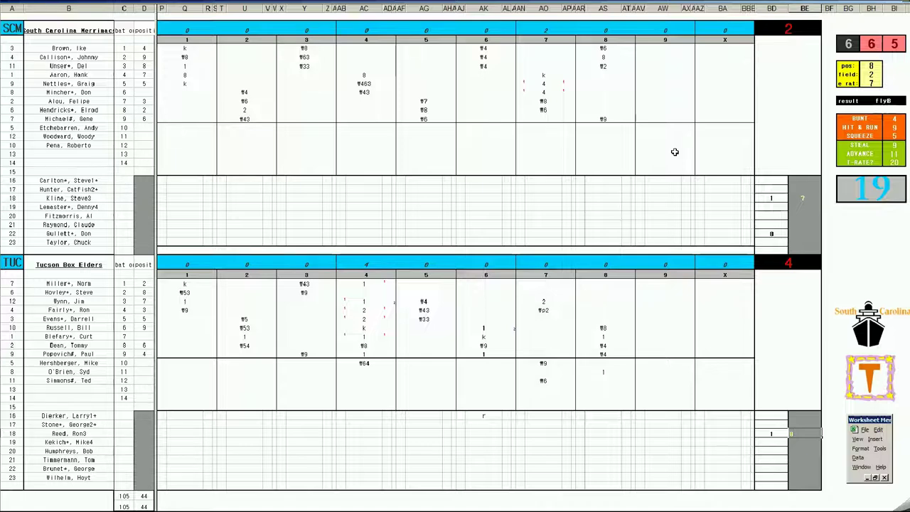
- Record 8, k and 1 for South Carolina's fourth to sixth batters in the ninth
{"action": "left_click", "coordinate": [653, 74]}
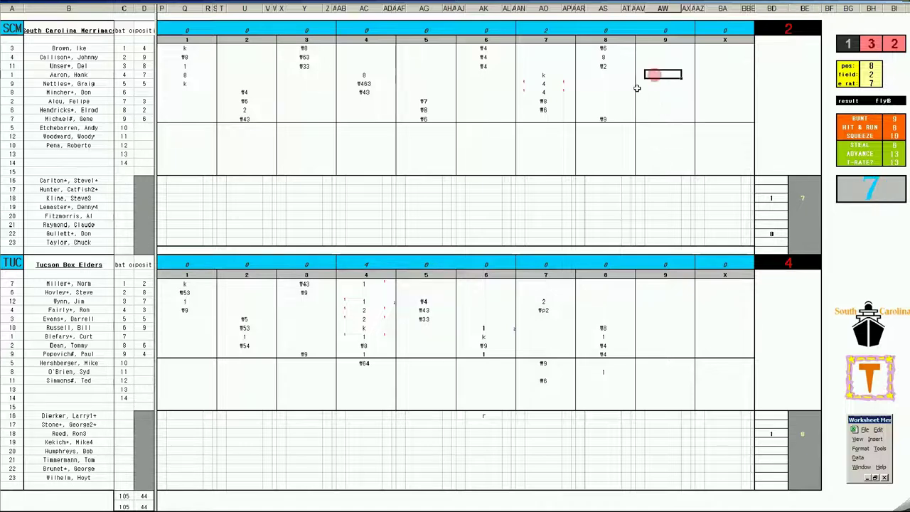
{"action": "type", "text": "8"}
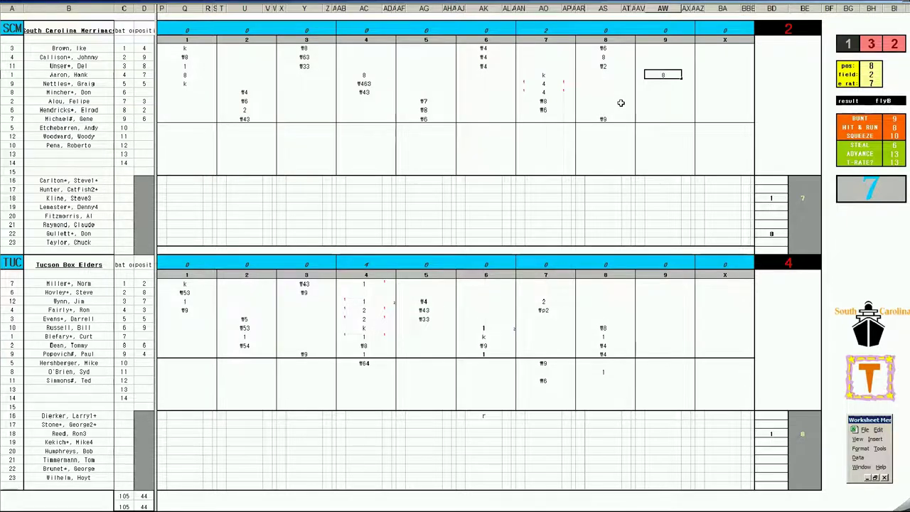
{"action": "key", "text": "Return"}
{"action": "type", "text": "k"}
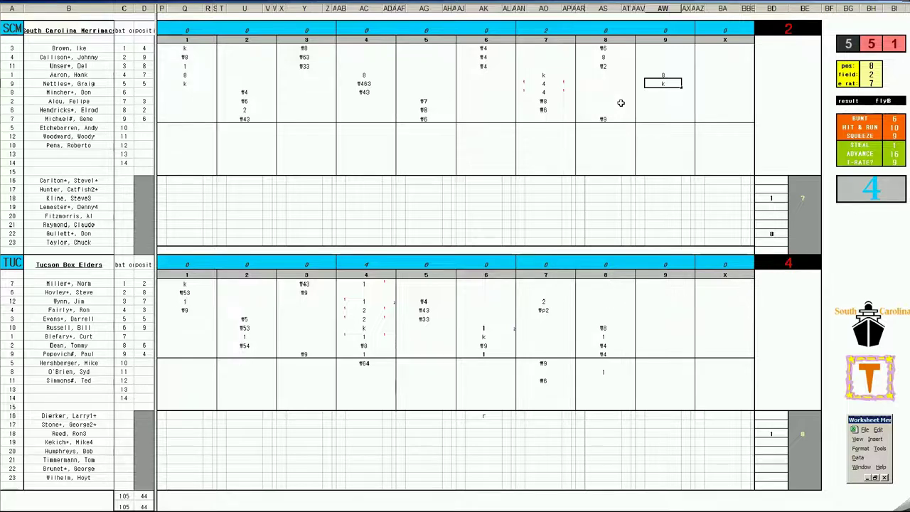
{"action": "key", "text": "Return"}
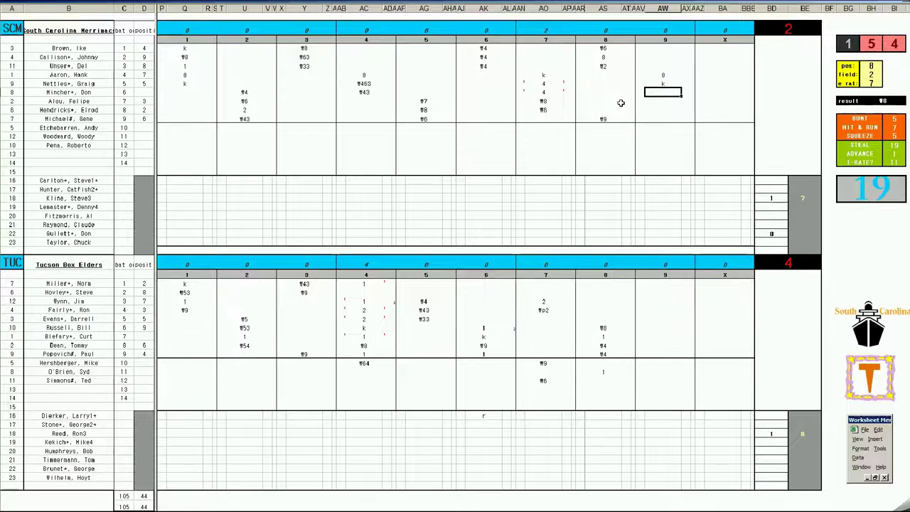
{"action": "type", "text": "1"}
{"action": "key", "text": "Return"}
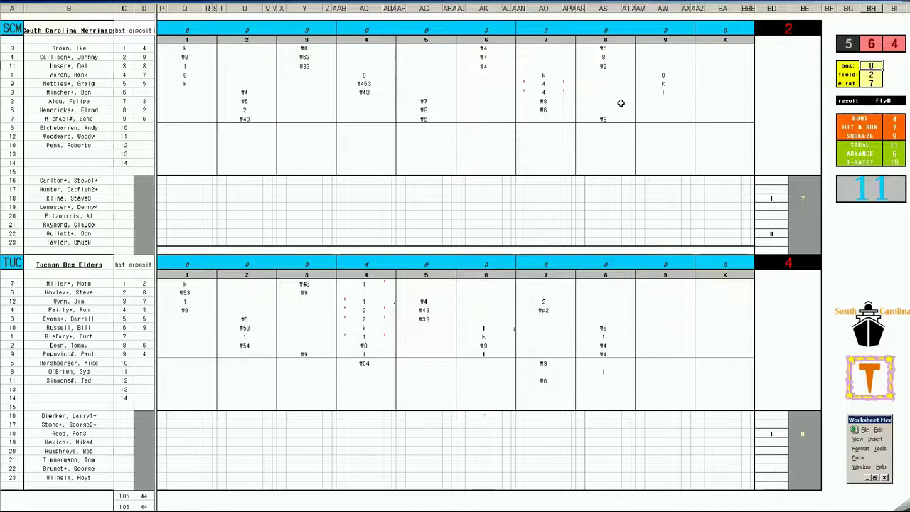
- Set pos 2, field 3, e rat 5 and enter the seventh batter's ¶2
{"action": "type", "text": "2"}
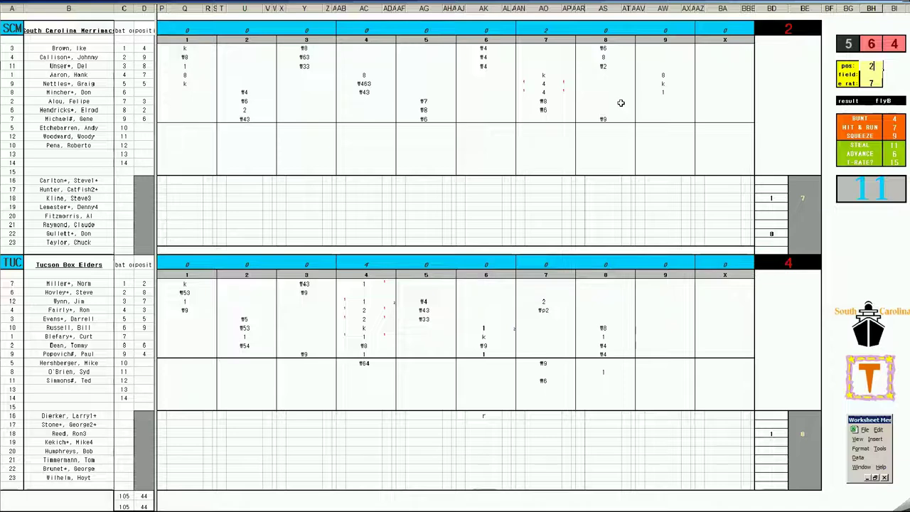
{"action": "key", "text": "Return"}
{"action": "type", "text": "3"}
{"action": "key", "text": "Return"}
{"action": "type", "text": "5"}
{"action": "key", "text": "Return"}
{"action": "left_click", "coordinate": [667, 101]}
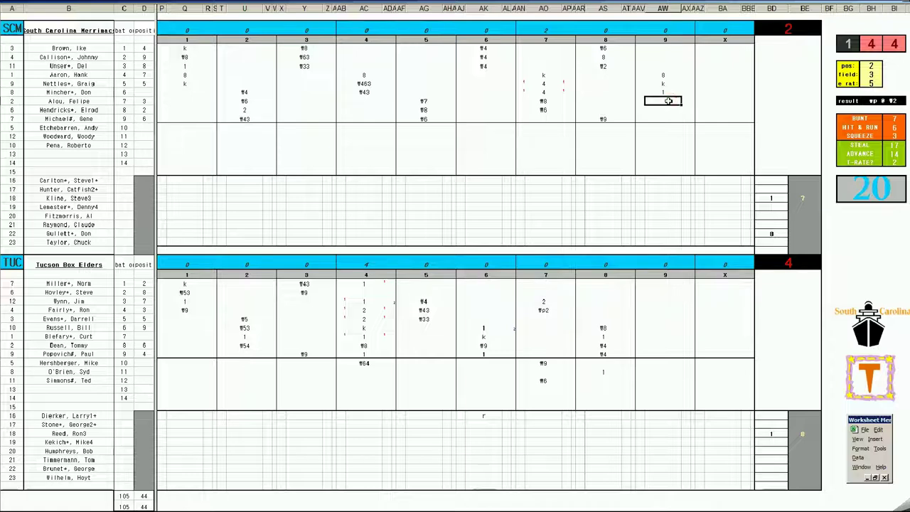
{"action": "type", "text": "2"}
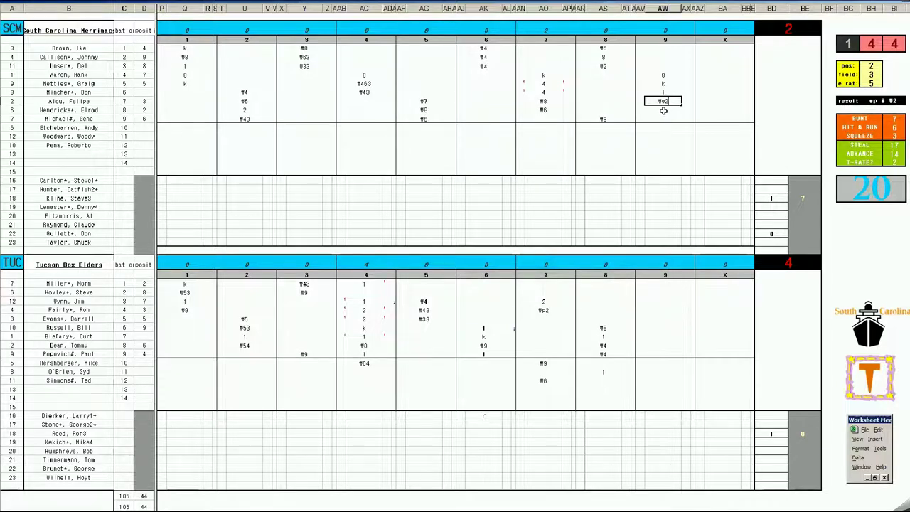
{"action": "key", "text": "Return"}
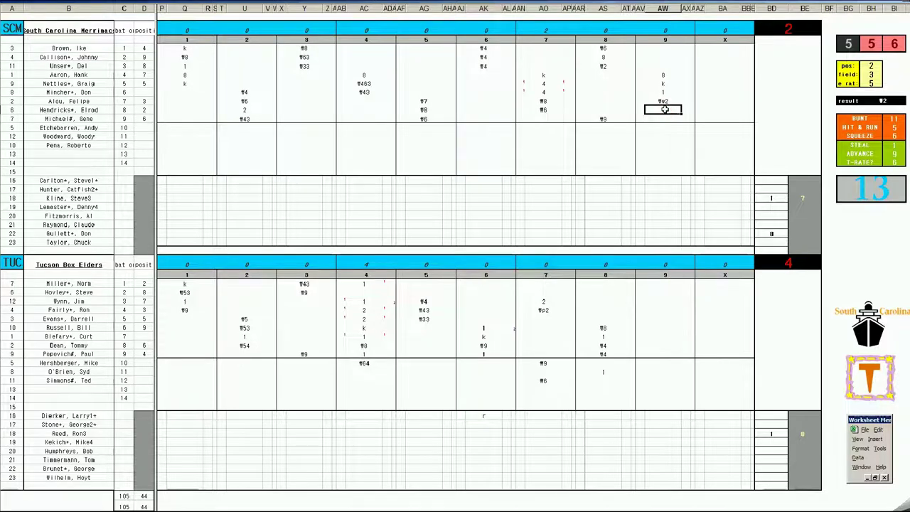
- Type 8 in the eighth batter's ninth-inning cell for South Carolina
{"action": "type", "text": "8"}
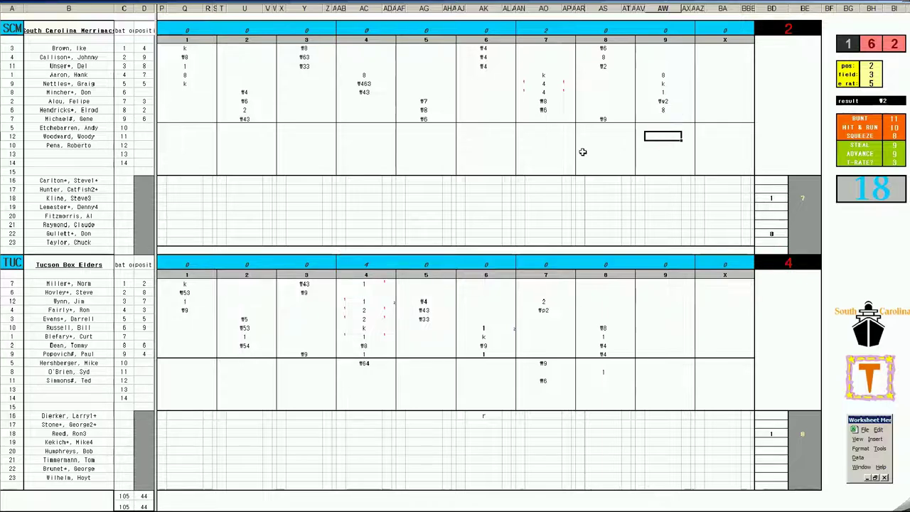
- Commit the eleventh batter's ninth-inning 8, crediting South Carolina one run for a total of 3
{"action": "type", "text": "8"}
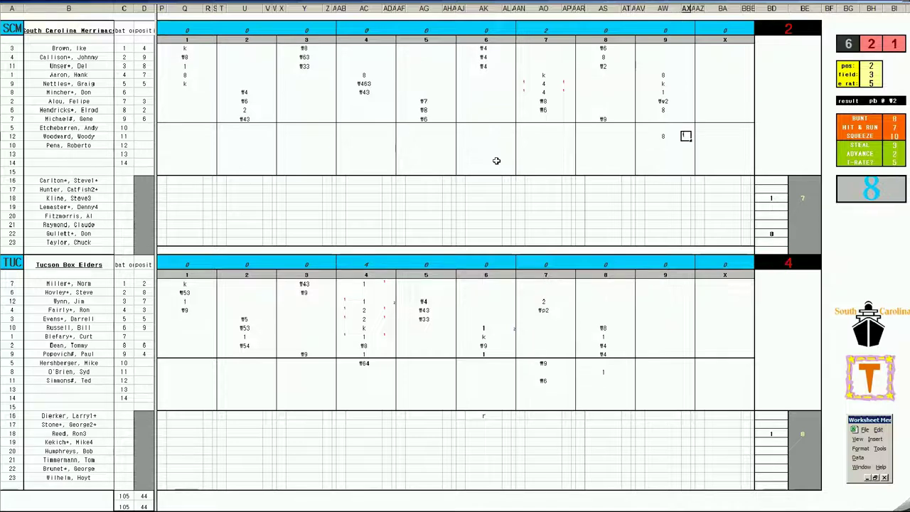
{"action": "key", "text": "Return"}
{"action": "key", "text": "Up"}
{"action": "key", "text": "Up"}
{"action": "key", "text": "Up"}
{"action": "key", "text": "Up"}
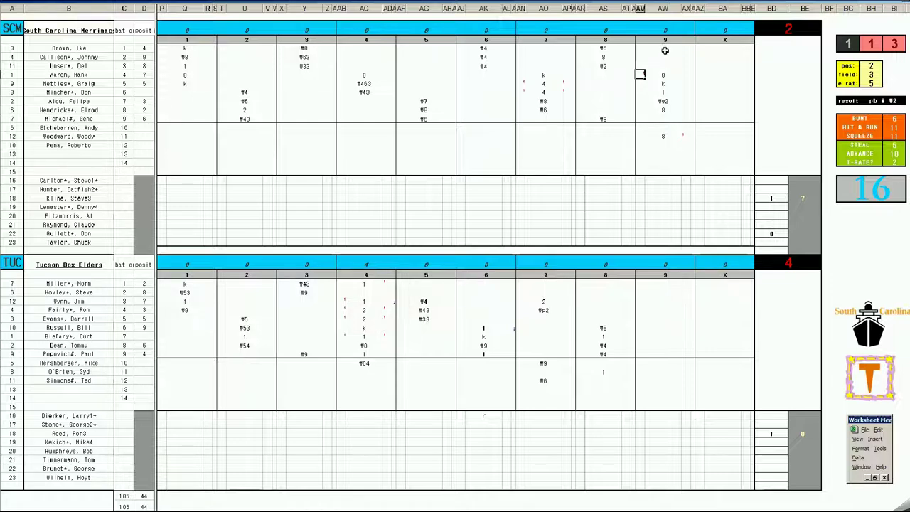
{"action": "left_click", "coordinate": [663, 48]}
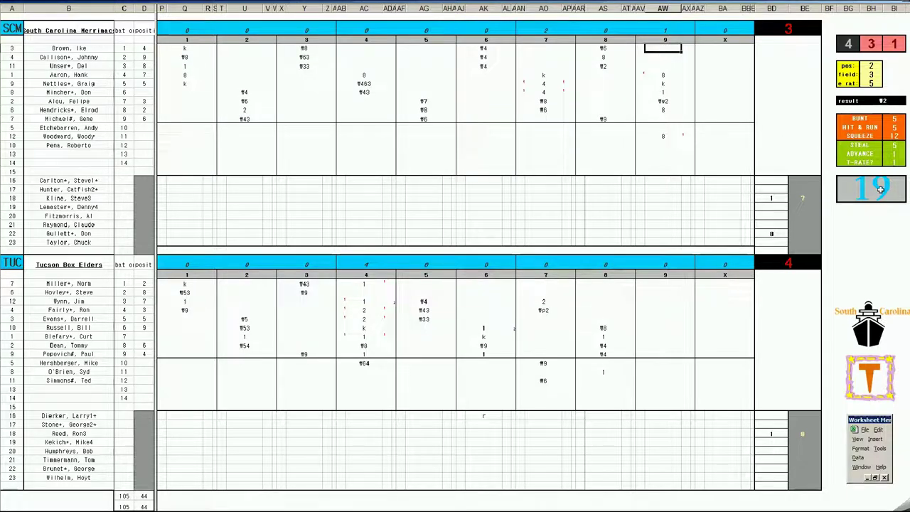
- Enter the leadoff batter's ninth-inning 2 and fill the runner-mark boxes with 1s
{"action": "type", "text": "2"}
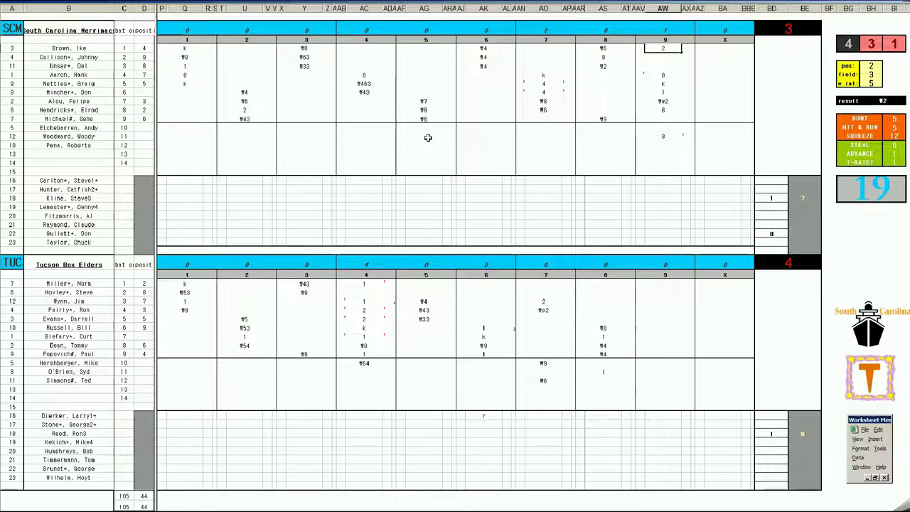
{"action": "key", "text": "Return"}
{"action": "key", "text": "Up"}
{"action": "type", "text": "2"}
{"action": "key", "text": "Left"}
{"action": "key", "text": "Down"}
{"action": "key", "text": "Down"}
{"action": "key", "text": "Down"}
{"action": "type", "text": "1 1 1 1 1"}
{"action": "key", "text": "Down"}
{"action": "key", "text": "Down"}
{"action": "type", "text": "1"}
{"action": "key", "text": "Right"}
{"action": "key", "text": "Down"}
{"action": "key", "text": "Left"}
{"action": "key", "text": "Right"}
- Shift the 8 down one batter's row and type ¶8 for the second batter
{"action": "key", "text": "Right"}
{"action": "key", "text": "Up"}
{"action": "key", "text": "Left"}
{"action": "key", "text": "Left"}
{"action": "key", "text": "Right"}
{"action": "key", "text": "Right"}
{"action": "key", "text": "Left"}
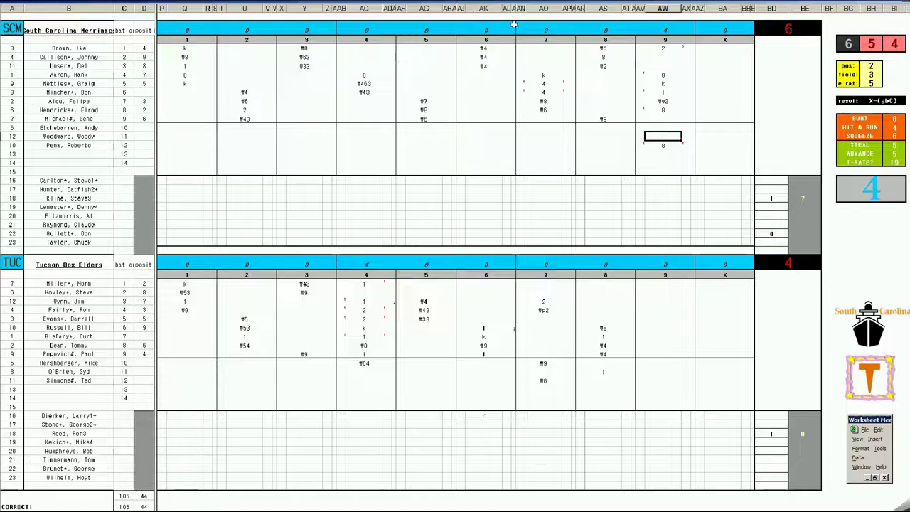
{"action": "left_click", "coordinate": [663, 59]}
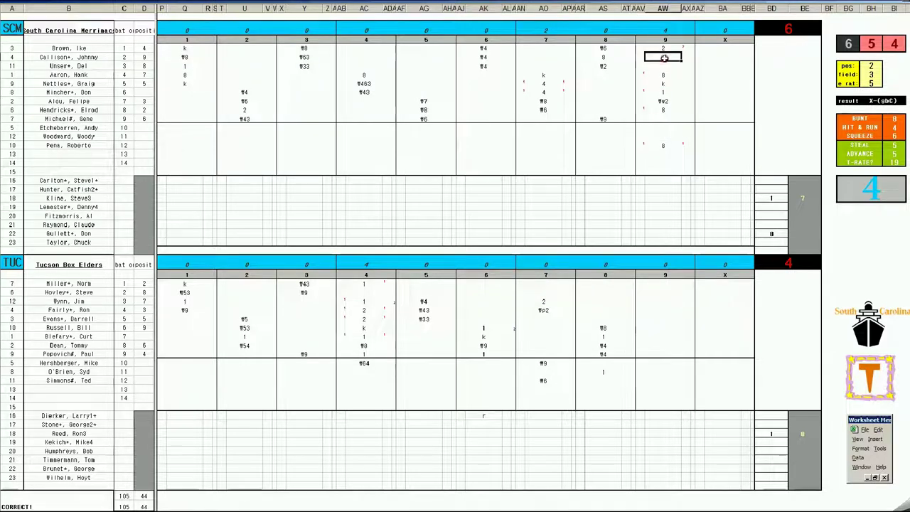
{"action": "type", "text": "f8"}
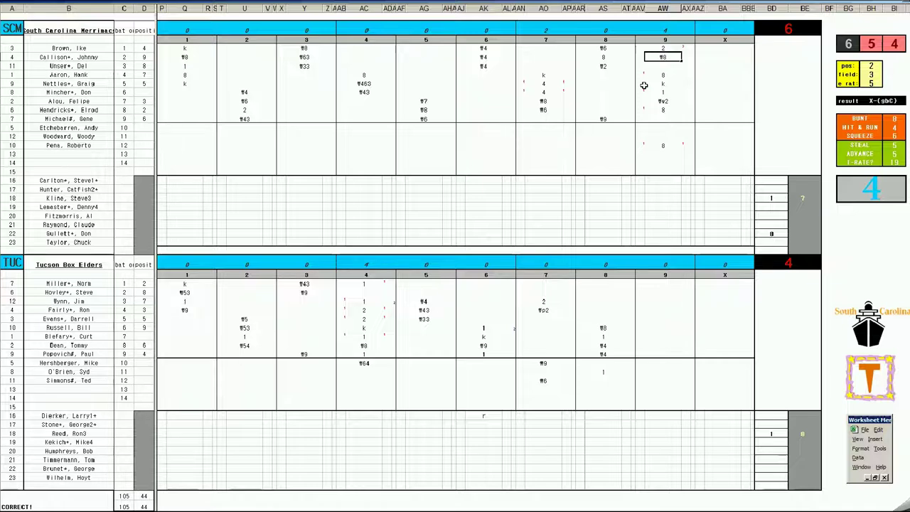
- Add 9 to South Carolina's pitching totals and enter Tucson's ninth-inning ¶4 and ¶53
{"action": "left_click", "coordinate": [799, 234]}
{"action": "type", "text": "9"}
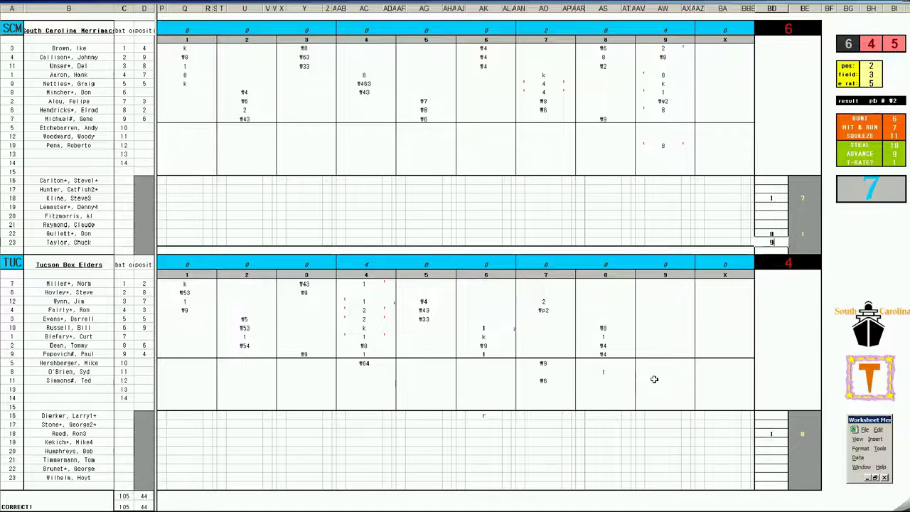
{"action": "left_click", "coordinate": [655, 380]}
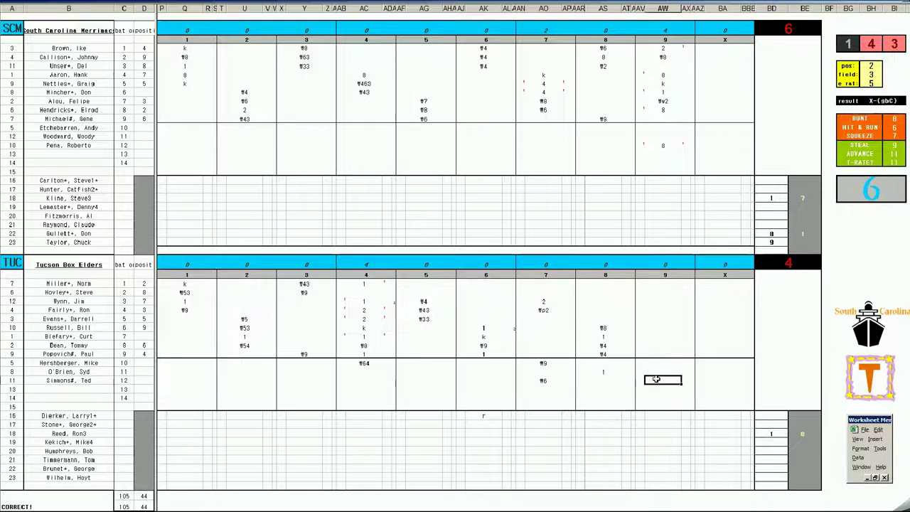
{"action": "type", "text": "F4"}
{"action": "key", "text": "Up"}
{"action": "key", "text": "Up"}
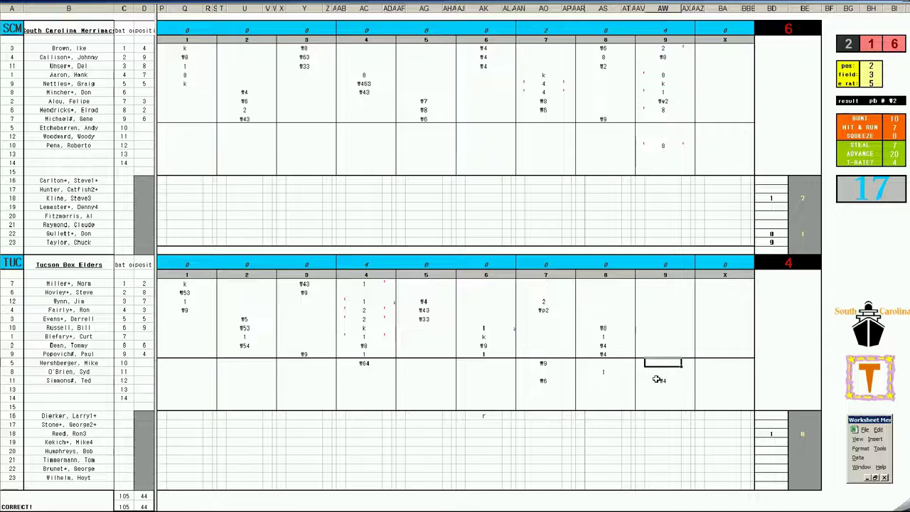
{"action": "type", "text": "F53"}
{"action": "key", "text": "Up"}
{"action": "key", "text": "Up"}
{"action": "key", "text": "Up"}
{"action": "key", "text": "Up"}
{"action": "key", "text": "Up"}
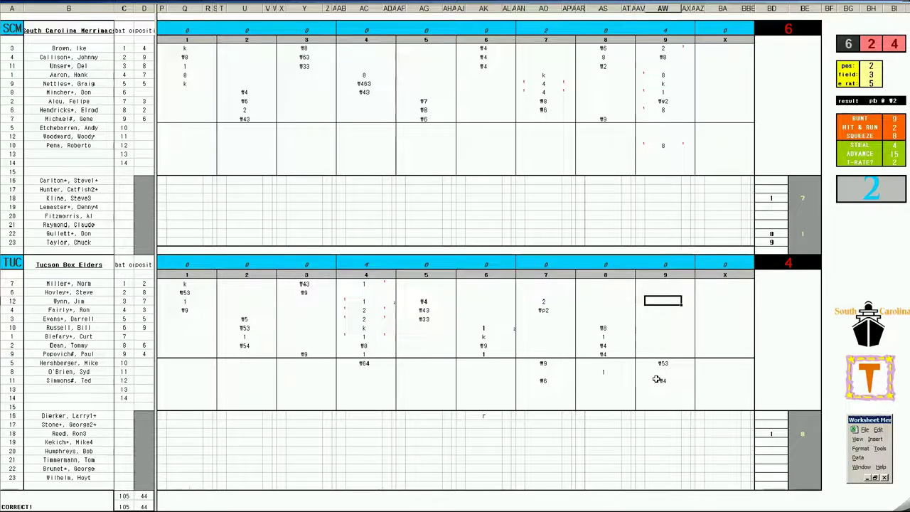
- Enter 1, 1 and ¶9 for Tucson's remaining ninth-inning batters
{"action": "type", "text": "1"}
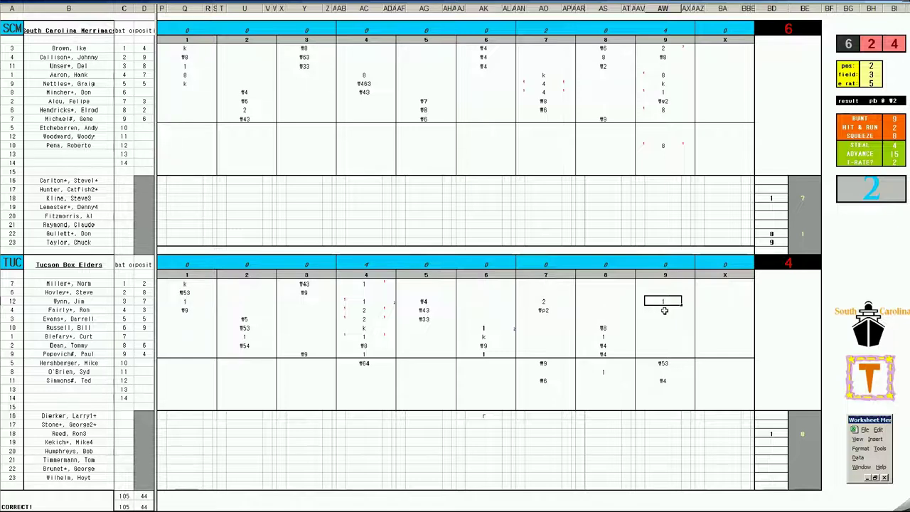
{"action": "key", "text": "Return"}
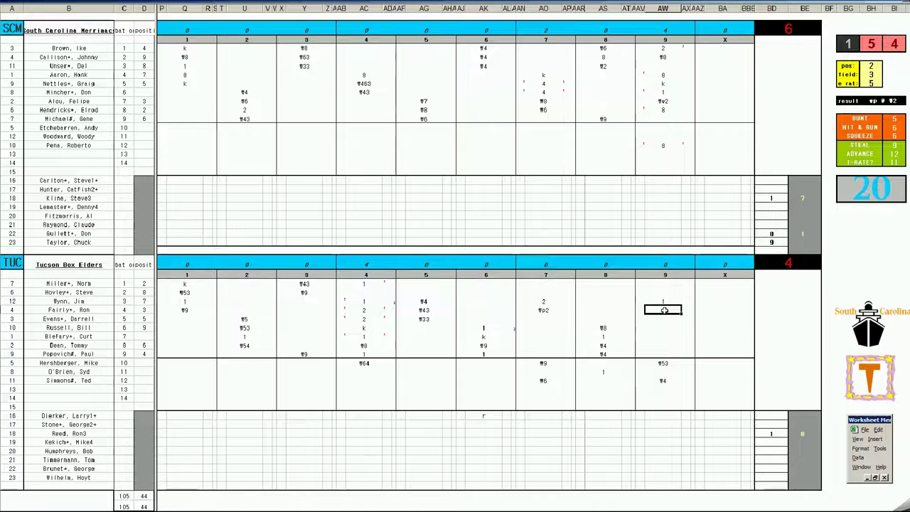
{"action": "type", "text": "1"}
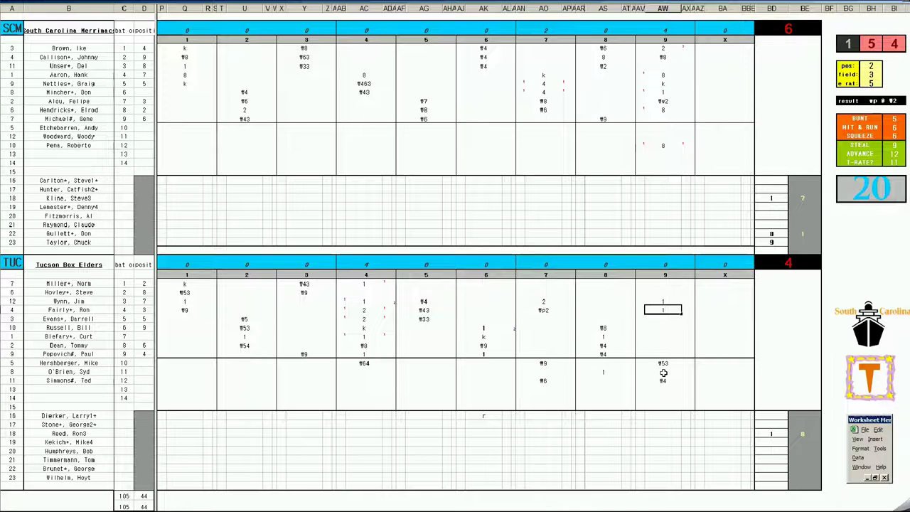
{"action": "left_click", "coordinate": [662, 372]}
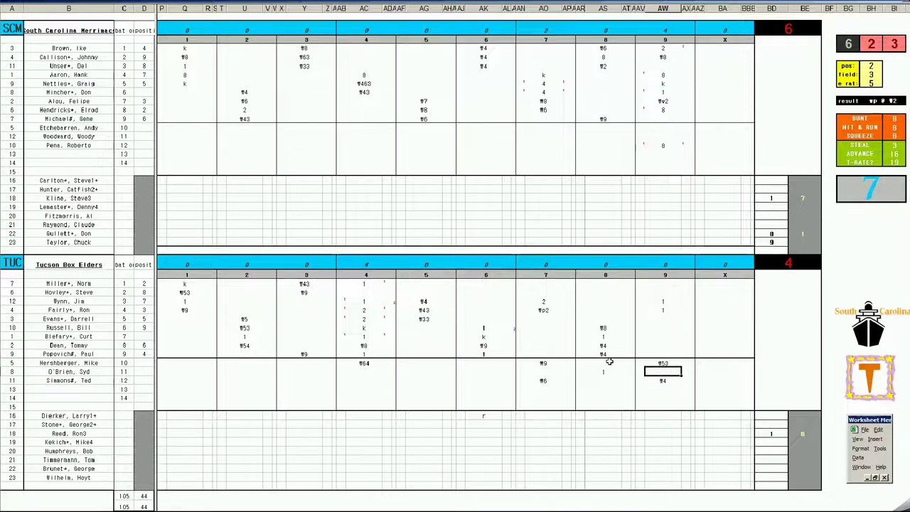
{"action": "type", "text": "f9"}
{"action": "key", "text": "Return"}
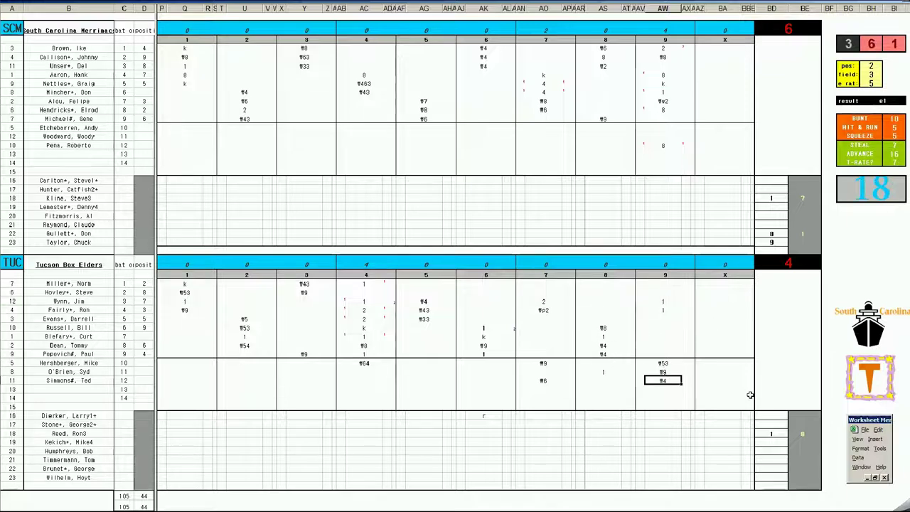
- Enter 9 in Tucson's last pitcher's totals cell and go to that pitcher's pitching line
{"action": "left_click", "coordinate": [775, 477]}
{"action": "type", "text": "9"}
{"action": "key", "text": "Return"}
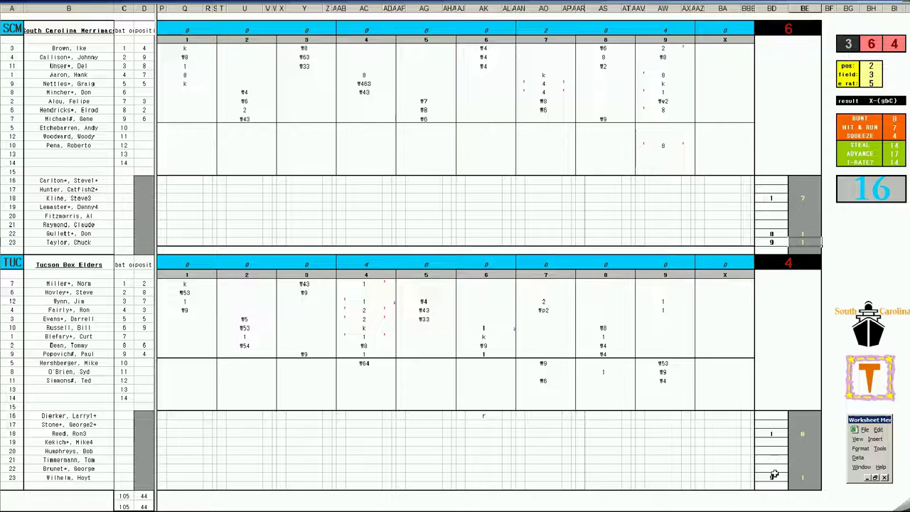
{"action": "left_click", "coordinate": [124, 424]}
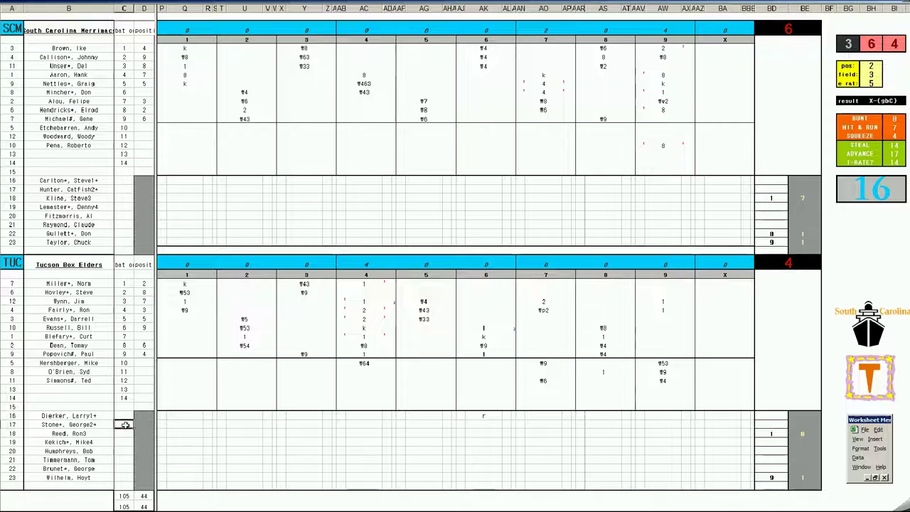
{"action": "key", "text": "ctrl+n"}
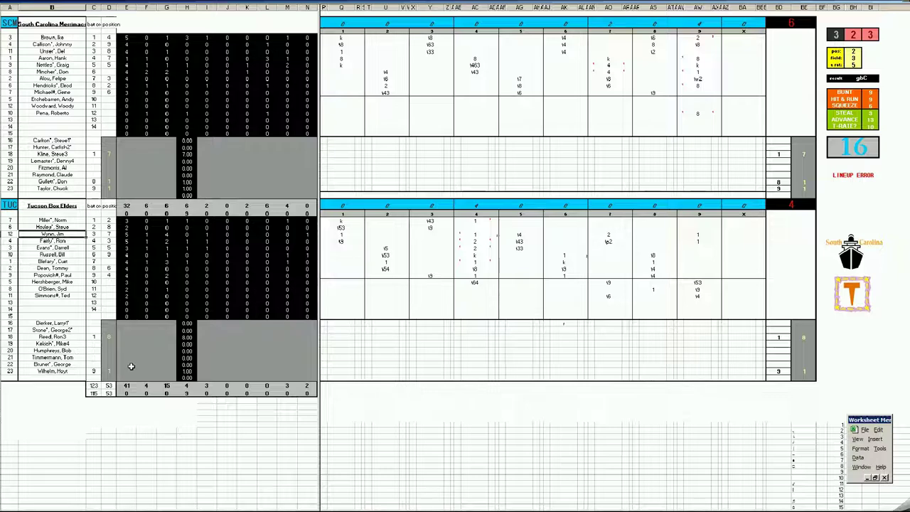
{"action": "left_click", "coordinate": [131, 366]}
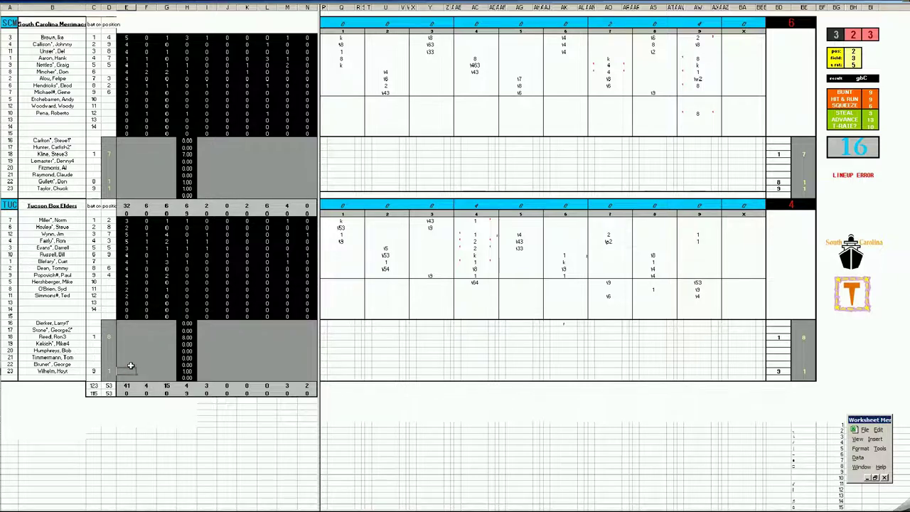
- Give Tucson's last pitcher a loss with 2 H, 4 R, 4 ER, 3 BB and 1 K
{"action": "type", "text": "1"}
{"action": "key", "text": "Tab"}
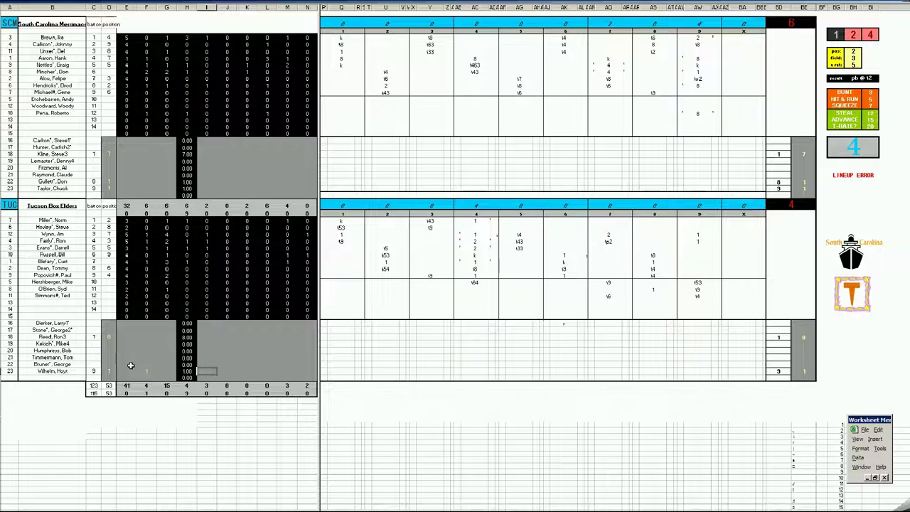
{"action": "type", "text": "2"}
{"action": "key", "text": "Tab"}
{"action": "type", "text": "4"}
{"action": "key", "text": "Tab"}
{"action": "type", "text": "4"}
{"action": "key", "text": "Tab"}
{"action": "type", "text": "3"}
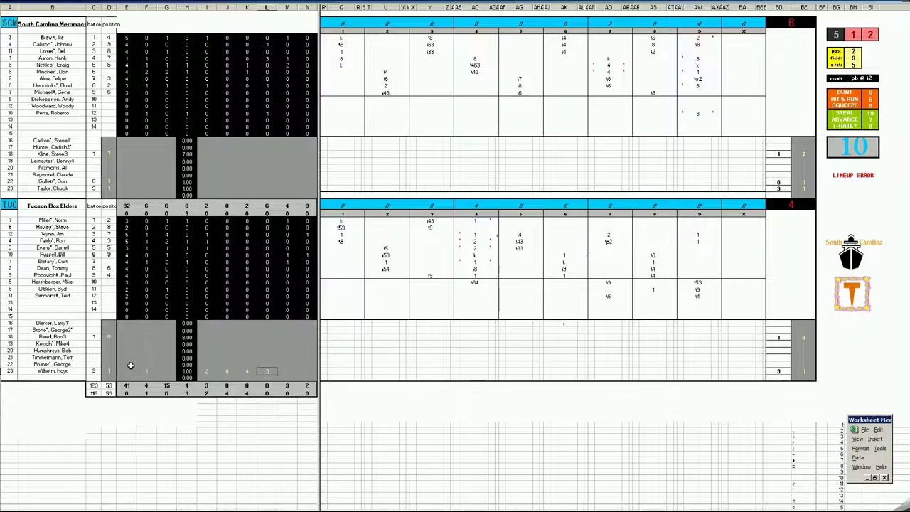
{"action": "key", "text": "Tab"}
{"action": "type", "text": "1"}
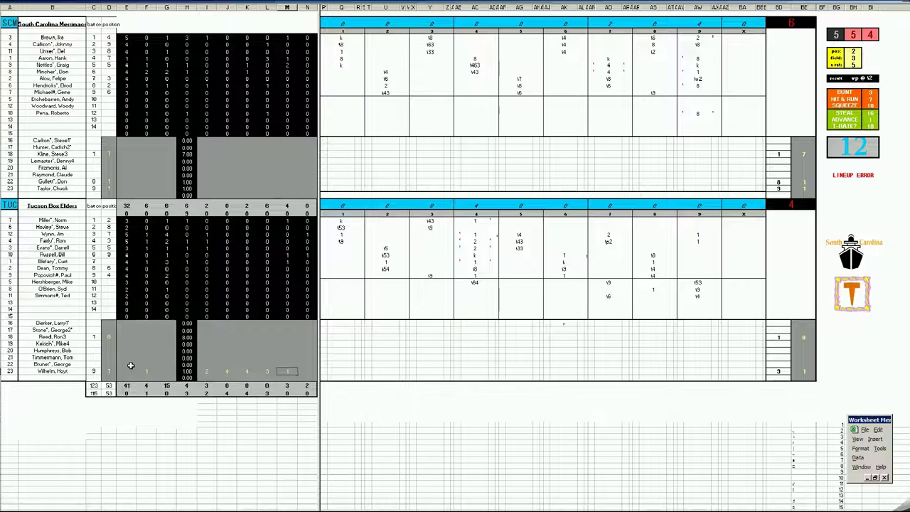
{"action": "key", "text": "Left"}
{"action": "key", "text": "Left"}
{"action": "key", "text": "Left"}
- Fill Tucson's starter line: 4 hits, 2 runs, 2 earned runs, 3 walks, 3 strikeouts
{"action": "key", "text": "Left"}
{"action": "key", "text": "Up"}
{"action": "key", "text": "Up"}
{"action": "key", "text": "Up"}
{"action": "key", "text": "Up"}
{"action": "key", "text": "Up"}
{"action": "key", "text": "Left"}
{"action": "key", "text": "Left"}
{"action": "key", "text": "Left"}
{"action": "key", "text": "Right"}
{"action": "key", "text": "Right"}
{"action": "key", "text": "Right"}
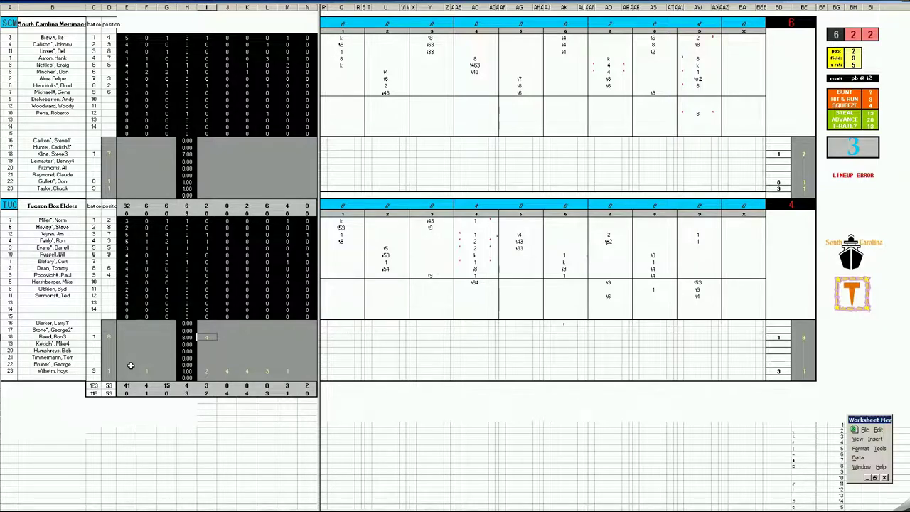
{"action": "key", "text": "Right"}
{"action": "type", "text": "2"}
{"action": "key", "text": "Right"}
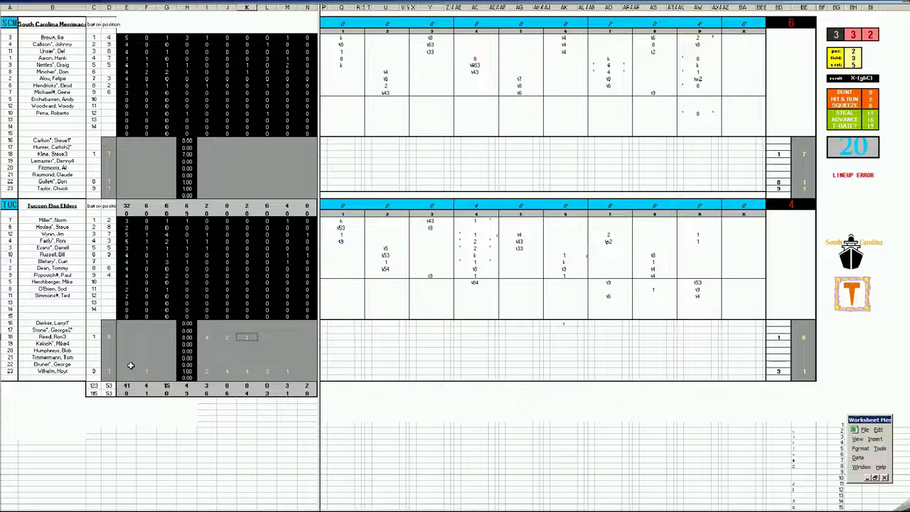
{"action": "key", "text": "Right"}
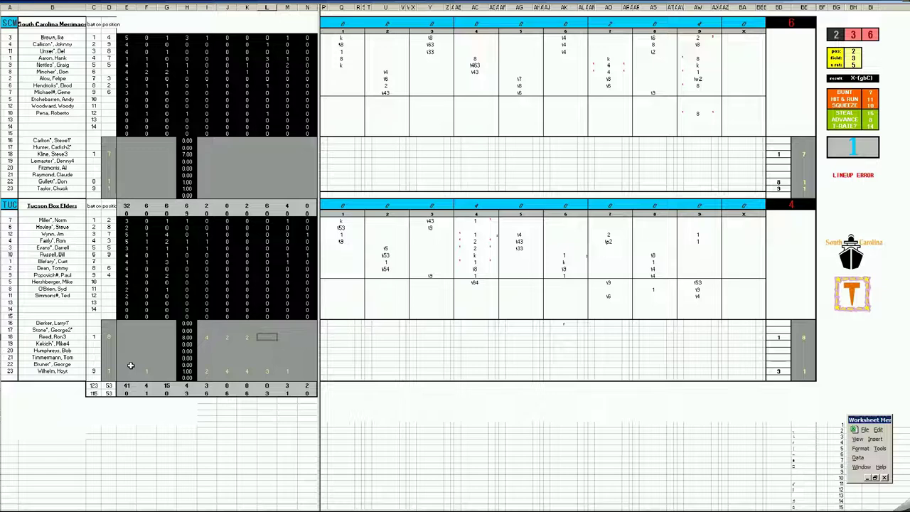
{"action": "type", "text": "3"}
{"action": "key", "text": "Right"}
{"action": "type", "text": "3"}
{"action": "key", "text": "Up"}
{"action": "key", "text": "Left"}
{"action": "key", "text": "Left"}
{"action": "key", "text": "Left"}
{"action": "key", "text": "Left"}
{"action": "key", "text": "Left"}
{"action": "key", "text": "Left"}
{"action": "key", "text": "Left"}
{"action": "key", "text": "Up"}
{"action": "key", "text": "Up"}
{"action": "key", "text": "Up"}
{"action": "key", "text": "Up"}
{"action": "key", "text": "Up"}
{"action": "key", "text": "Up"}
{"action": "key", "text": "Up"}
{"action": "key", "text": "Up"}
{"action": "key", "text": "Left"}
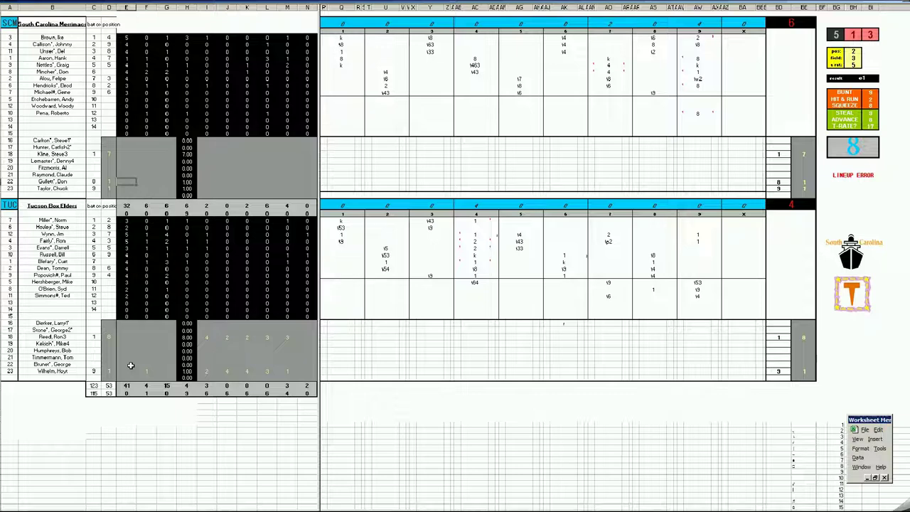
- Give South Carolina's row-22 pitcher a 1 decision and 2 hits allowed
{"action": "type", "text": "1"}
{"action": "key", "text": "Down"}
{"action": "key", "text": "Right"}
{"action": "key", "text": "Right"}
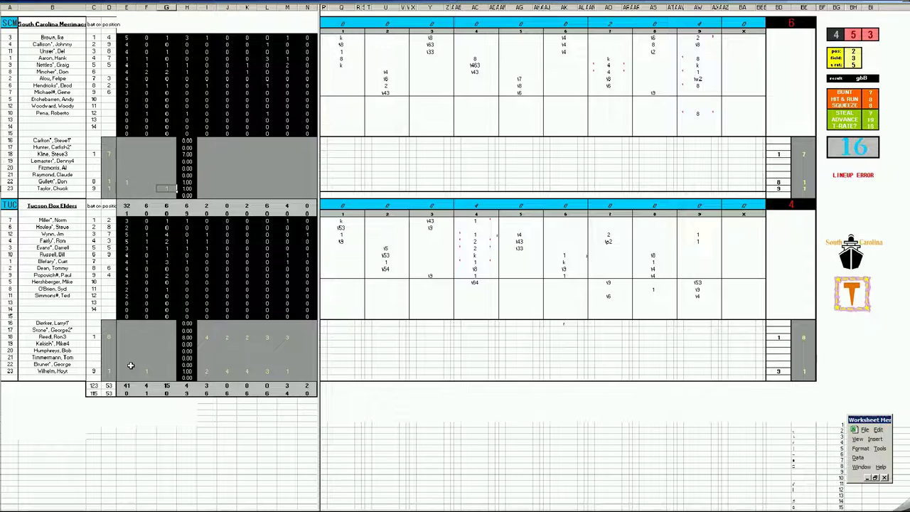
{"action": "key", "text": "Up"}
{"action": "key", "text": "Right"}
{"action": "key", "text": "Right"}
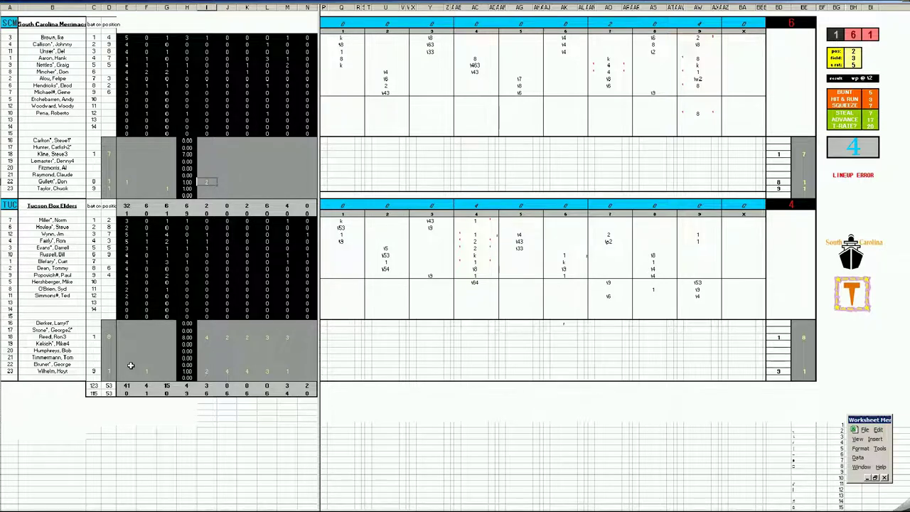
{"action": "key", "text": "Down"}
{"action": "key", "text": "F9"}
- Complete South Carolina's starter line with 4 runs, 4 earned runs and 3 strikeouts
{"action": "key", "text": "Up"}
{"action": "key", "text": "Up"}
{"action": "key", "text": "Up"}
{"action": "key", "text": "Up"}
{"action": "key", "text": "Up"}
{"action": "key", "text": "Left"}
{"action": "key", "text": "Left"}
{"action": "key", "text": "Left"}
{"action": "key", "text": "Left"}
{"action": "key", "text": "Right"}
{"action": "key", "text": "Right"}
{"action": "key", "text": "Right"}
{"action": "key", "text": "Right"}
{"action": "key", "text": "Right"}
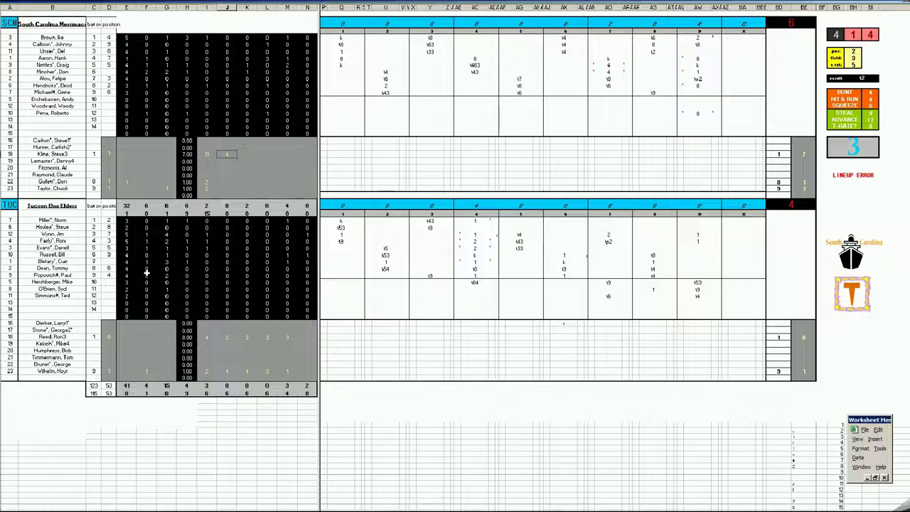
{"action": "key", "text": "Tab"}
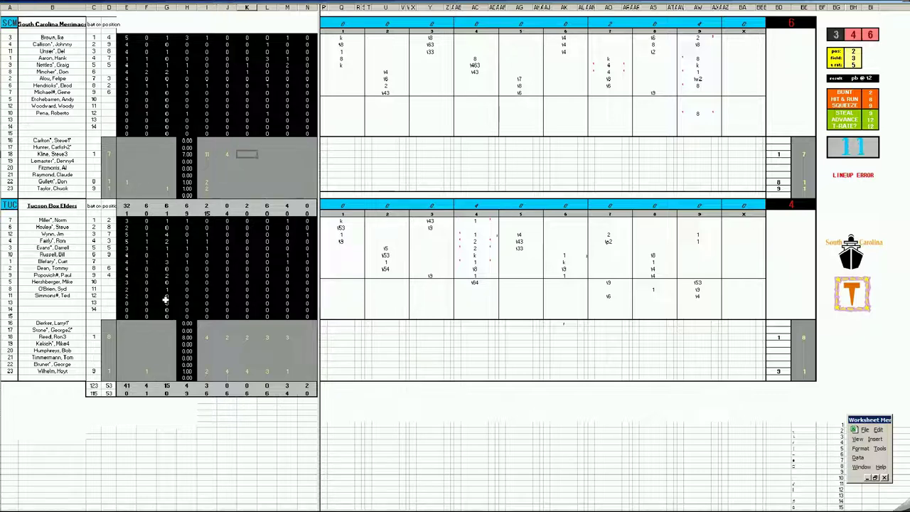
{"action": "type", "text": "4"}
{"action": "key", "text": "Tab"}
{"action": "key", "text": "Return"}
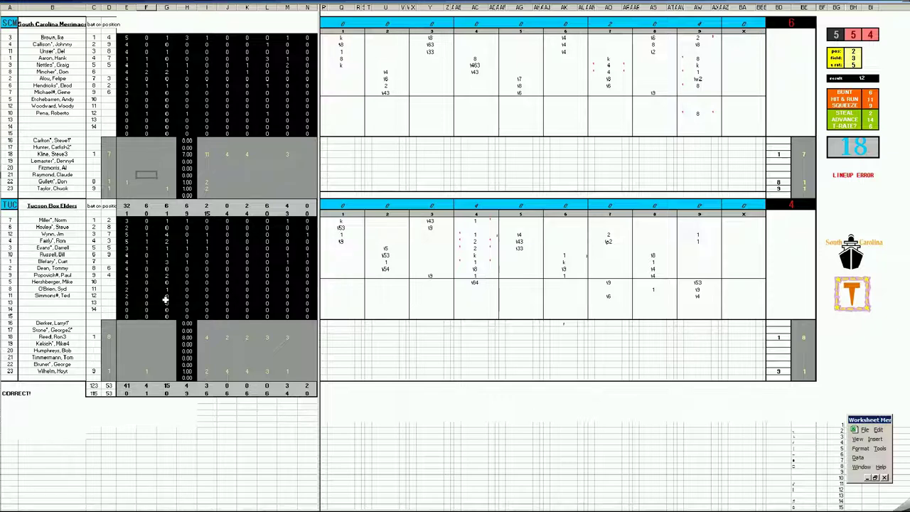
- Save the scorecard as 42tucscm.xls
{"action": "key", "text": "ctrl+s"}
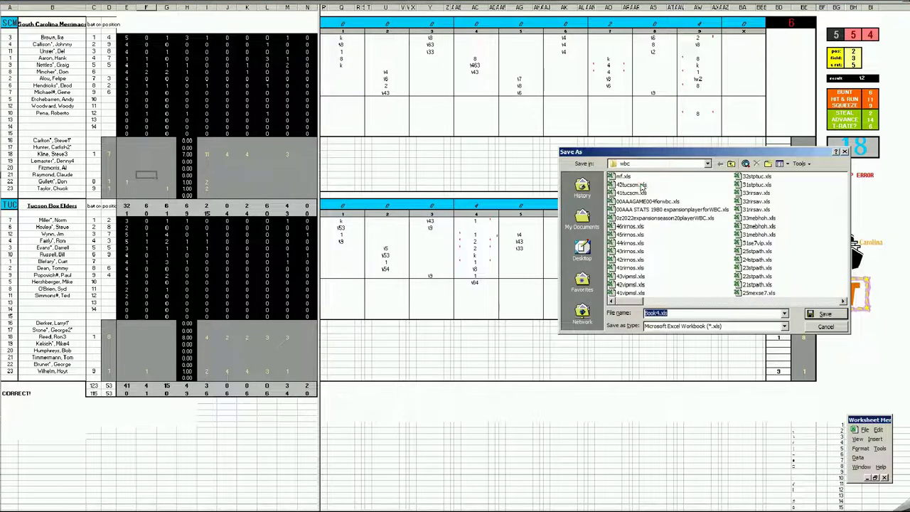
{"action": "left_click", "coordinate": [633, 185]}
{"action": "left_click", "coordinate": [648, 313]}
{"action": "key", "text": "Return"}
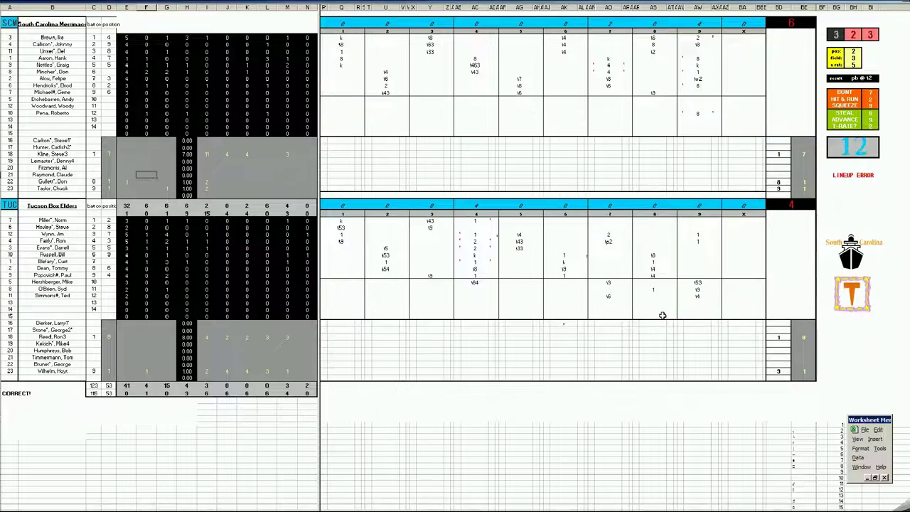
- Save a copy over mf.xls, confirm the replacement, and close the workbook
{"action": "key", "text": "F12"}
{"action": "left_click", "coordinate": [662, 317]}
{"action": "key", "text": "Return"}
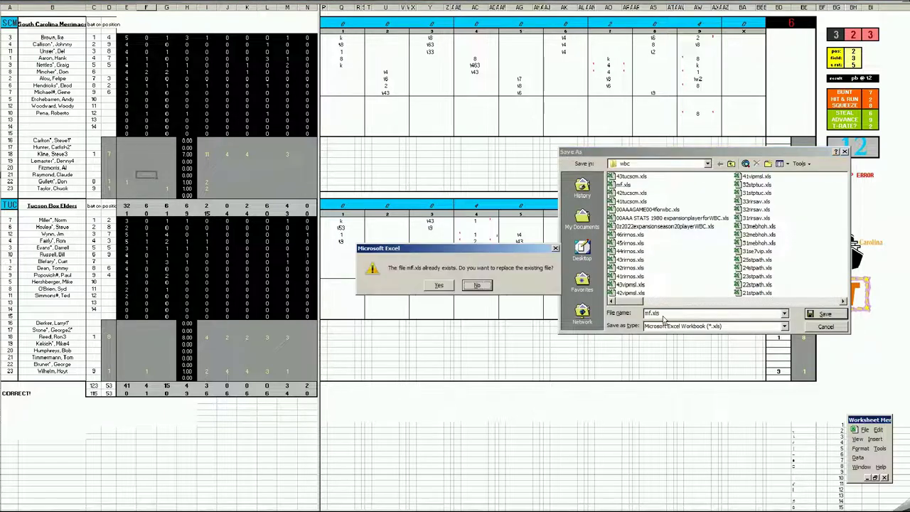
{"action": "key", "text": "y"}
{"action": "key", "text": "ctrl+w"}
{"action": "key", "text": "Return"}
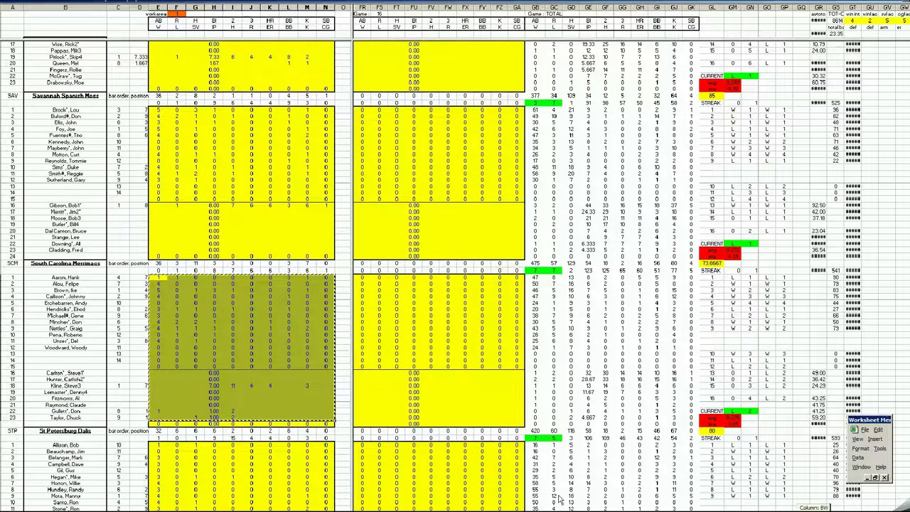
- Paste South Carolina's game stats into its game 13 columns
{"action": "left_click_drag", "start_coordinate": [824, 507], "coordinate": [557, 500]}
{"action": "scroll", "coordinate": [843, 485], "scroll_direction": "right", "scroll_amount": 5}
{"action": "scroll", "coordinate": [631, 270], "scroll_direction": "right", "scroll_amount": 4}
{"action": "scroll", "coordinate": [631, 270], "scroll_direction": "right", "scroll_amount": 4}
{"action": "scroll", "coordinate": [631, 270], "scroll_direction": "right", "scroll_amount": 4}
{"action": "scroll", "coordinate": [631, 270], "scroll_direction": "right", "scroll_amount": 4}
{"action": "scroll", "coordinate": [475, 317], "scroll_direction": "right", "scroll_amount": 3}
{"action": "scroll", "coordinate": [475, 317], "scroll_direction": "right", "scroll_amount": 3}
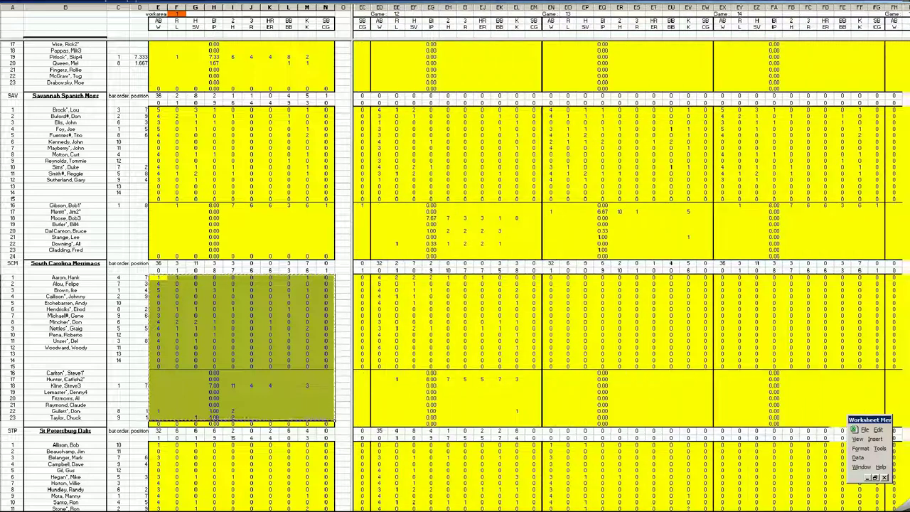
{"action": "scroll", "coordinate": [474, 316], "scroll_direction": "right", "scroll_amount": 3}
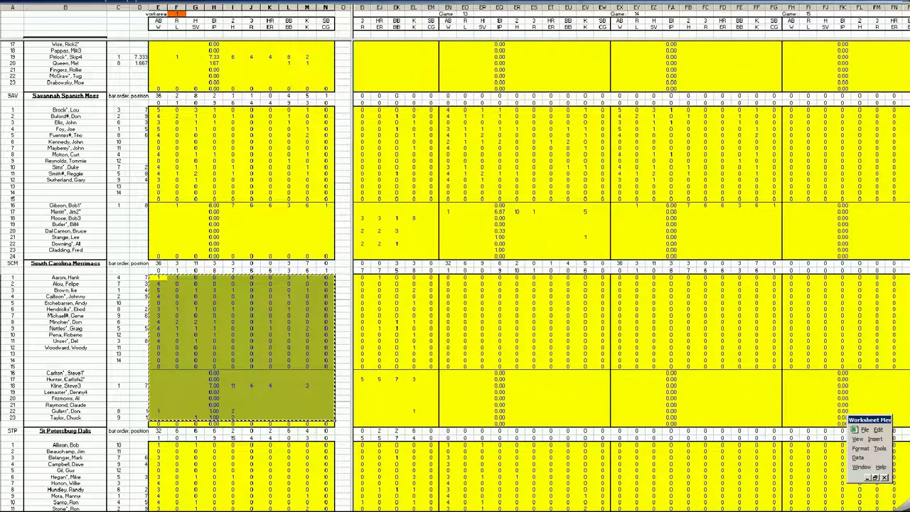
{"action": "right_click", "coordinate": [448, 278]}
{"action": "left_click", "coordinate": [470, 304]}
{"action": "left_click", "coordinate": [306, 328]}
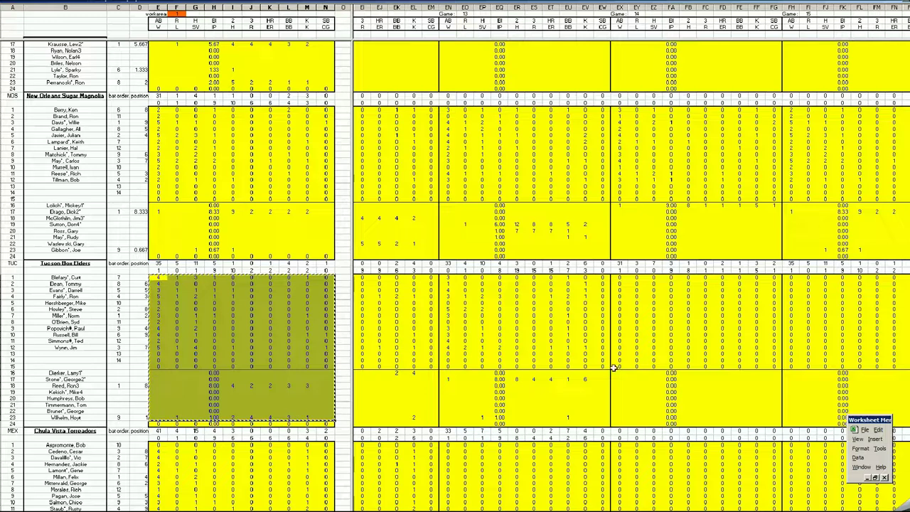
- Paste Tucson's game stats into its game 14 columns and clear the pending copy
{"action": "right_click", "coordinate": [620, 280]}
{"action": "left_click", "coordinate": [640, 305]}
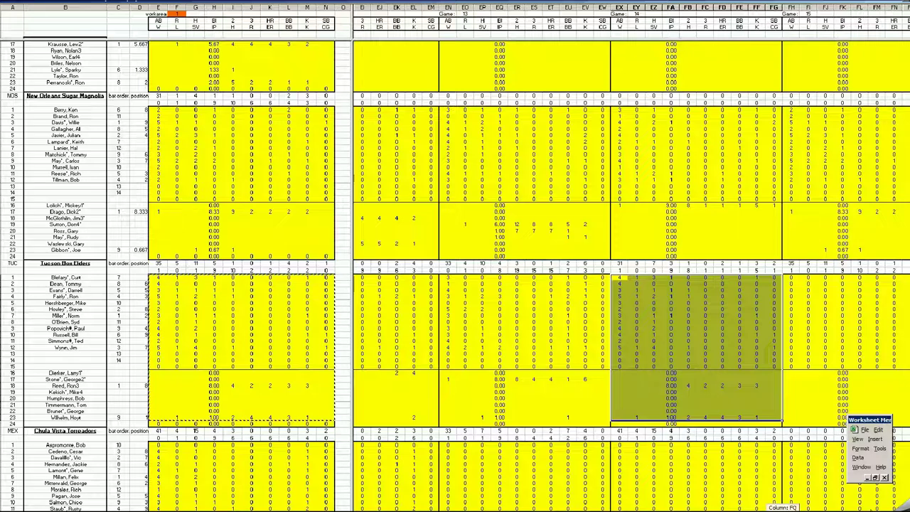
{"action": "left_click_drag", "start_coordinate": [868, 506], "coordinate": [870, 506]}
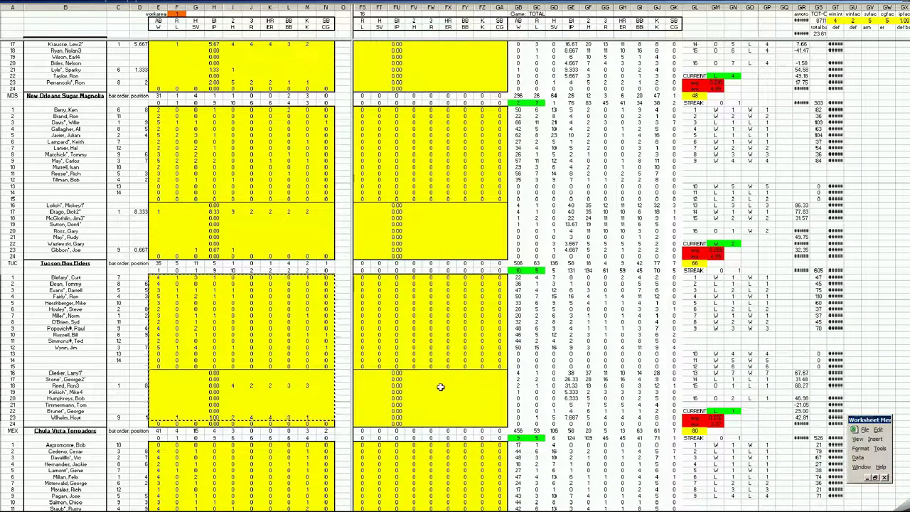
{"action": "left_click", "coordinate": [462, 392]}
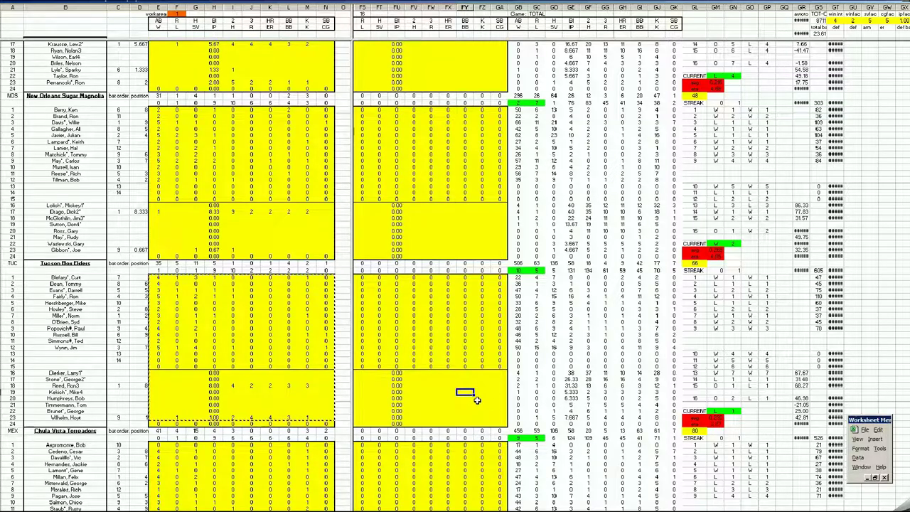
{"action": "key", "text": "Escape"}
{"action": "scroll", "coordinate": [451, 387], "scroll_direction": "up", "scroll_amount": 20}
{"action": "scroll", "coordinate": [450, 387], "scroll_direction": "up", "scroll_amount": 8}
{"action": "scroll", "coordinate": [449, 388], "scroll_direction": "up", "scroll_amount": 9}
{"action": "scroll", "coordinate": [449, 391], "scroll_direction": "up", "scroll_amount": 5}
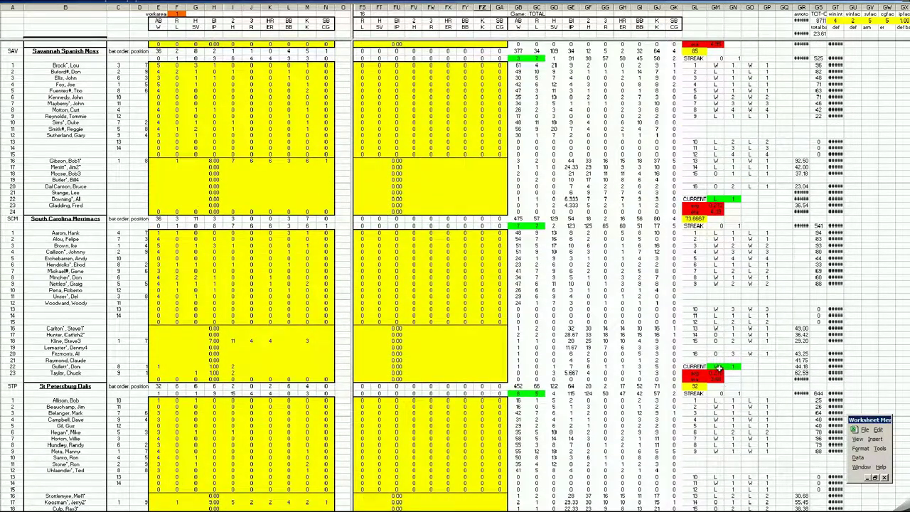
- Move down from the season totals to the SORT STANDINGS HERE division standings block
{"action": "left_click", "coordinate": [478, 353]}
{"action": "key", "text": "Page_Down"}
{"action": "key", "text": "Page_Down"}
{"action": "key", "text": "Page_Down"}
{"action": "key", "text": "Page_Down"}
{"action": "key", "text": "Page_Down"}
{"action": "key", "text": "Page_Down"}
{"action": "key", "text": "Page_Down"}
{"action": "key", "text": "Page_Down"}
{"action": "key", "text": "Page_Down"}
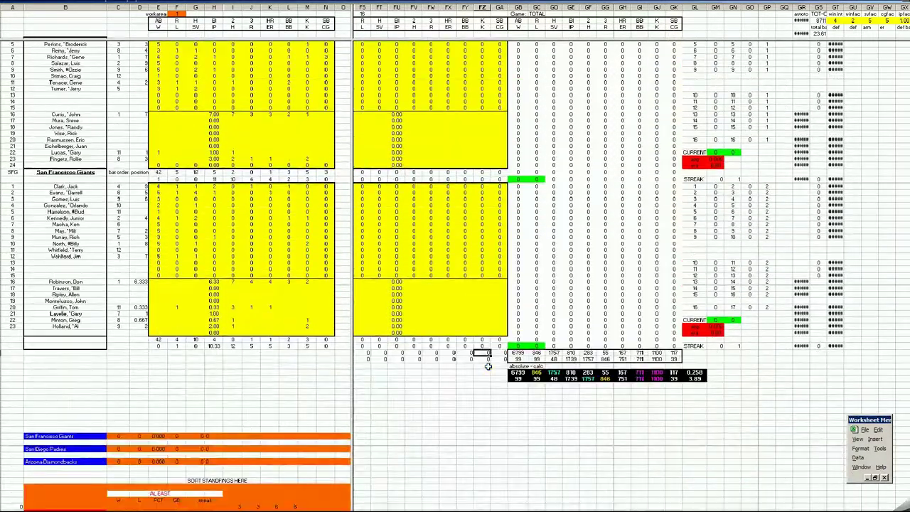
{"action": "scroll", "coordinate": [509, 367], "scroll_direction": "down", "scroll_amount": 2}
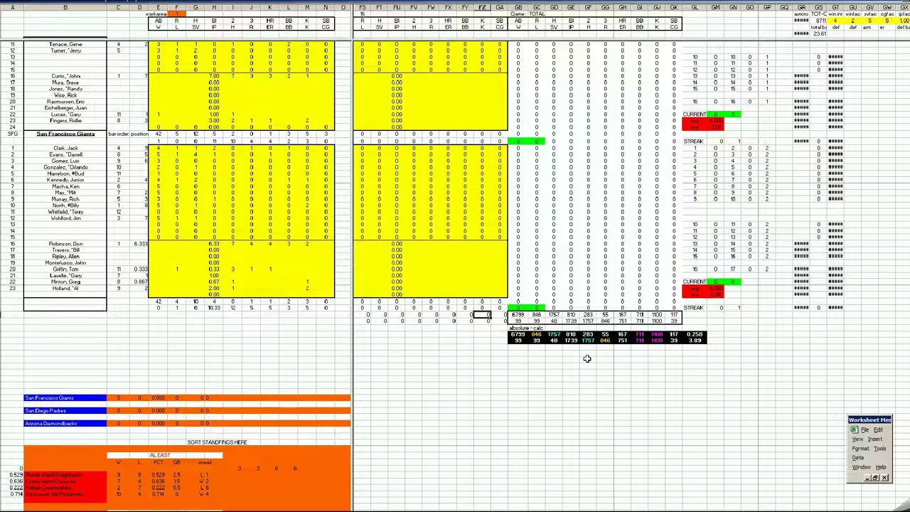